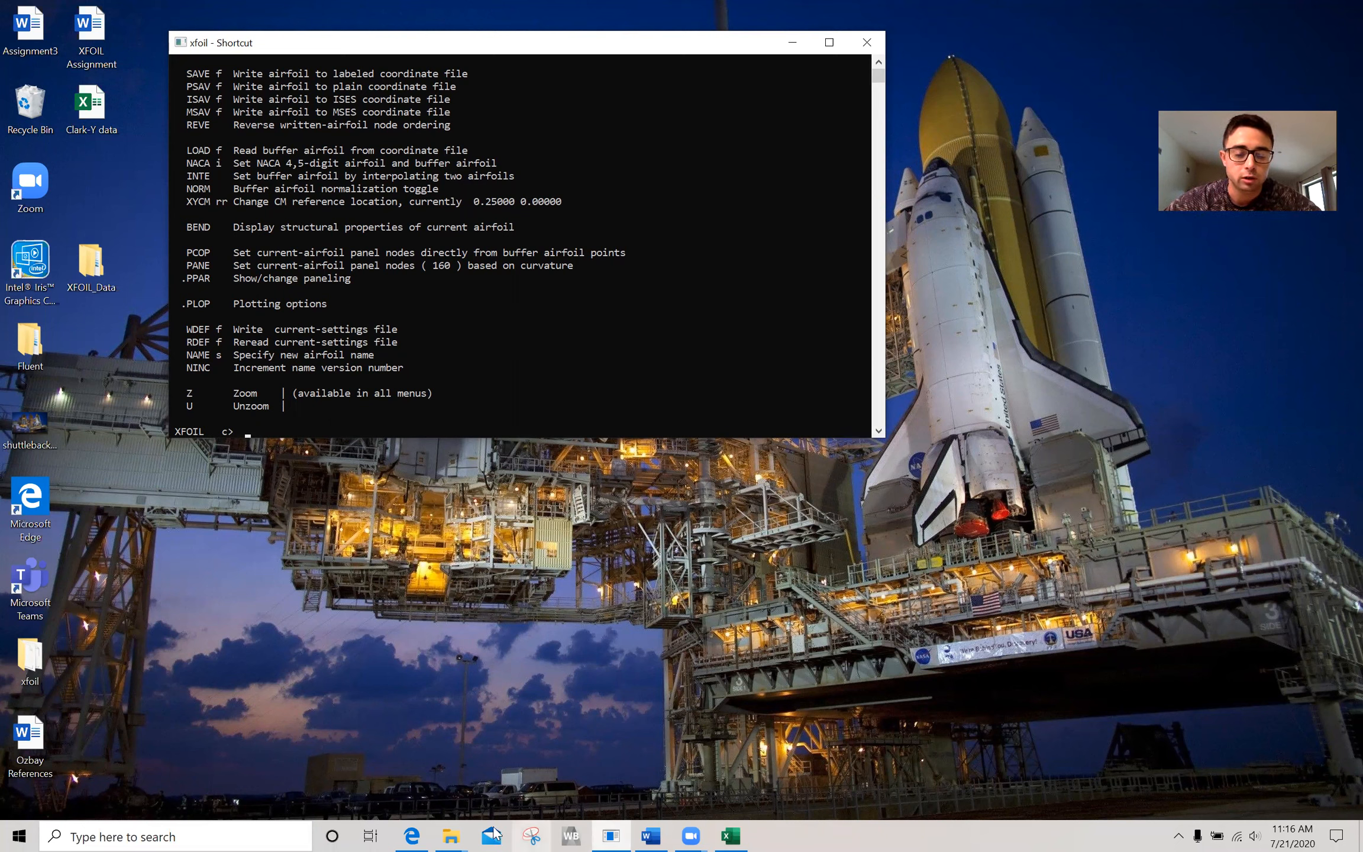
Close the open File Explorer windows, including both Part 1 folders.
{"action": "mouse_move", "coordinate": [450, 836]}
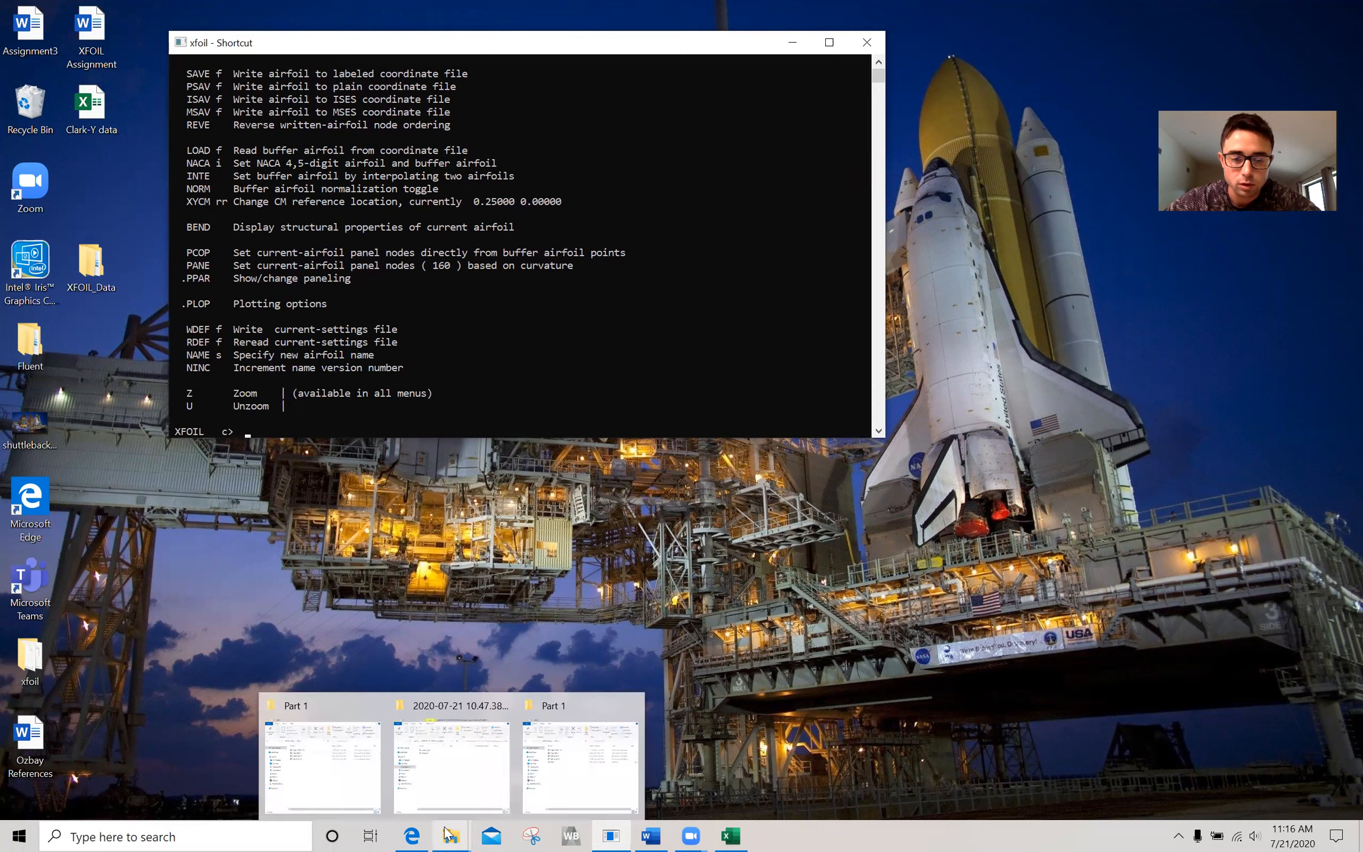
{"action": "left_click", "coordinate": [632, 705]}
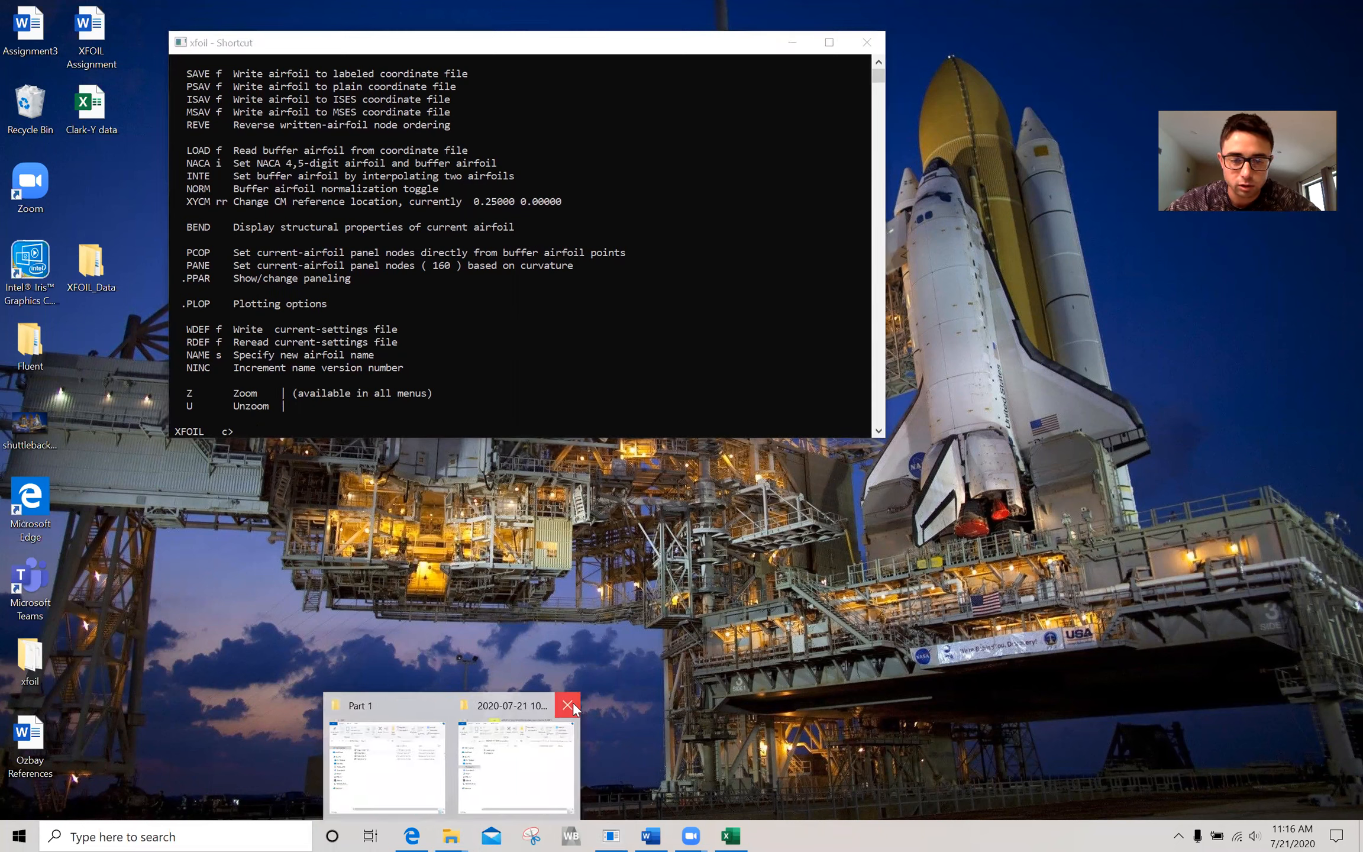
{"action": "left_click", "coordinate": [565, 705]}
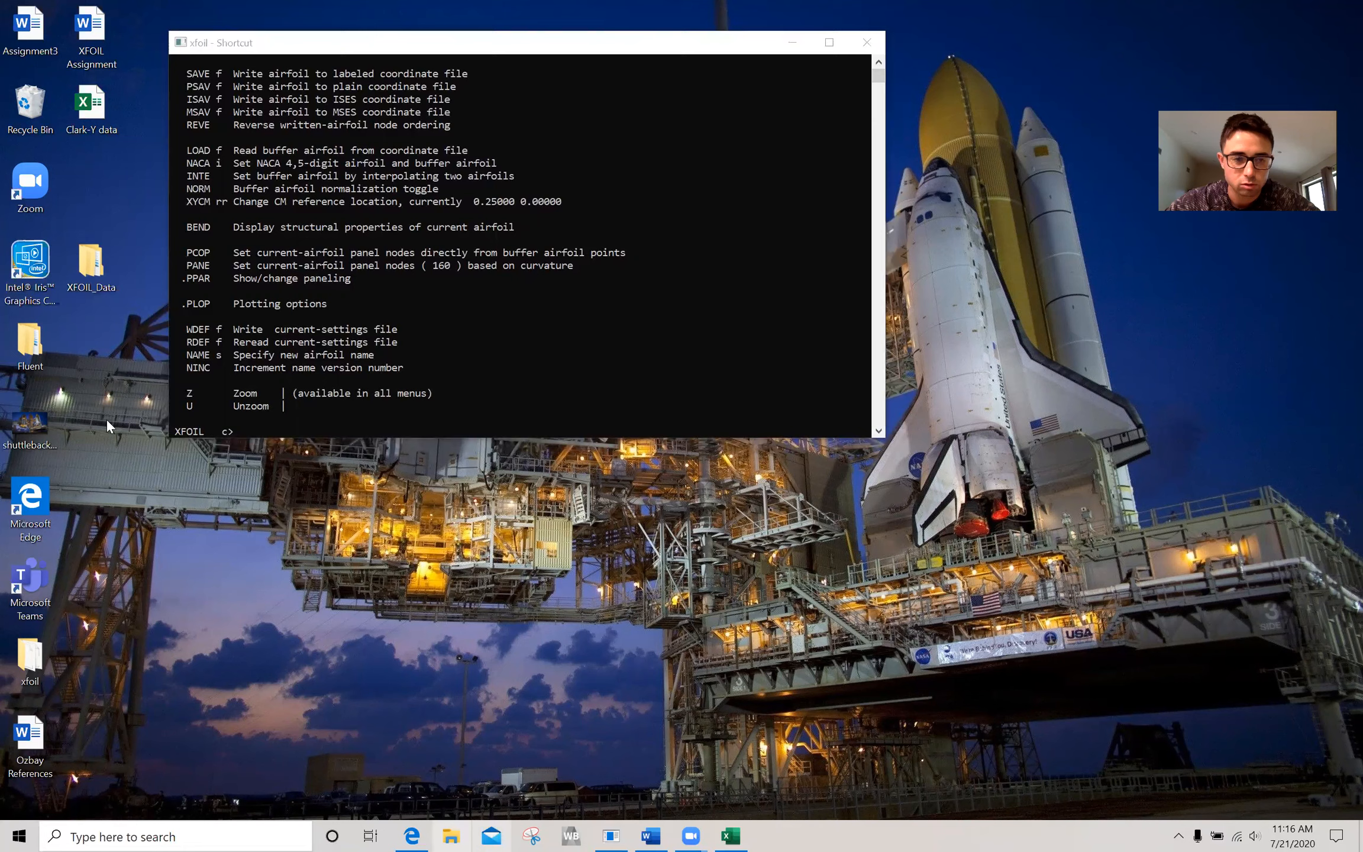
Open the clarky DAT file from the xfoil folder, review its airfoil coordinate list, and minimize both windows.
{"action": "double_click", "coordinate": [35, 676]}
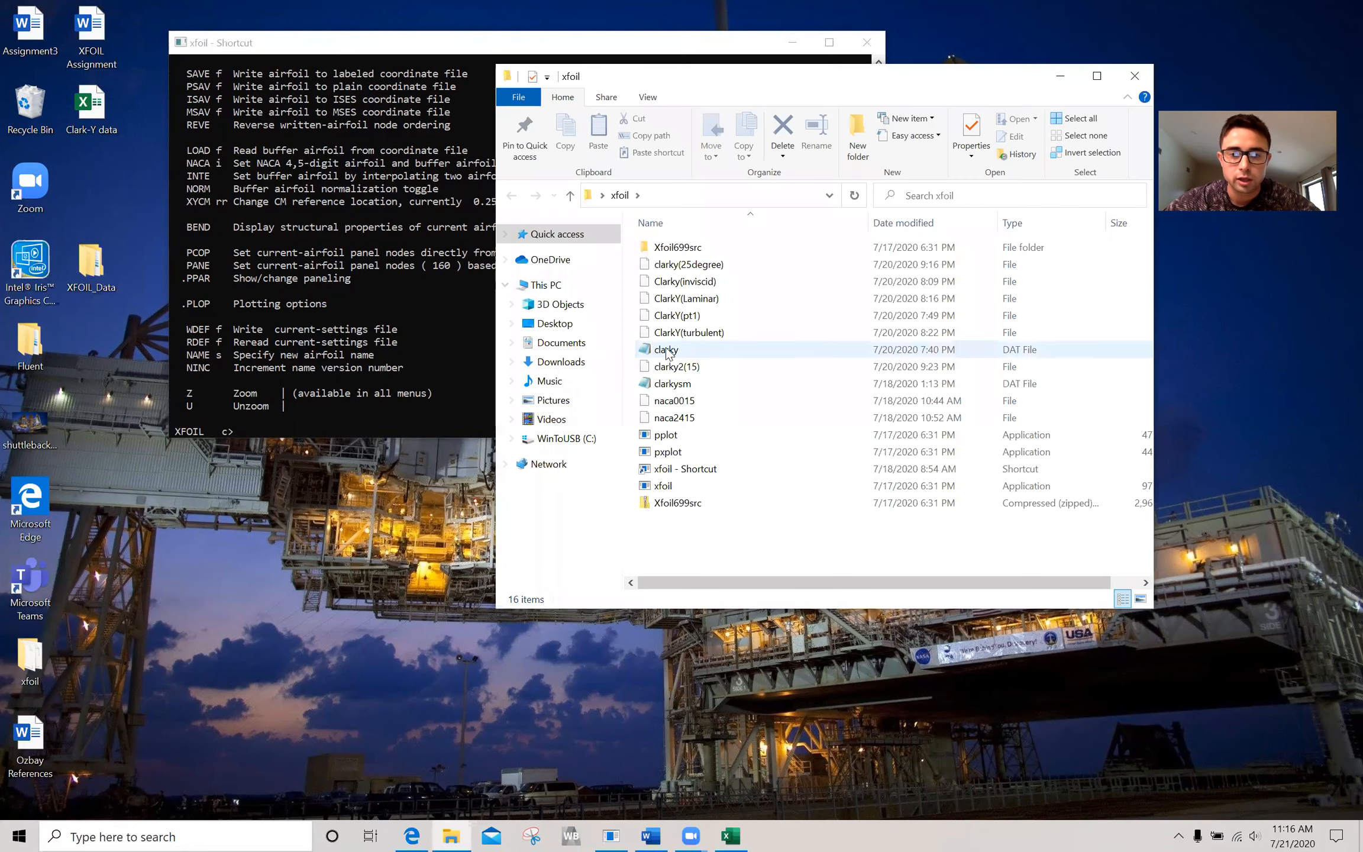
{"action": "double_click", "coordinate": [666, 351]}
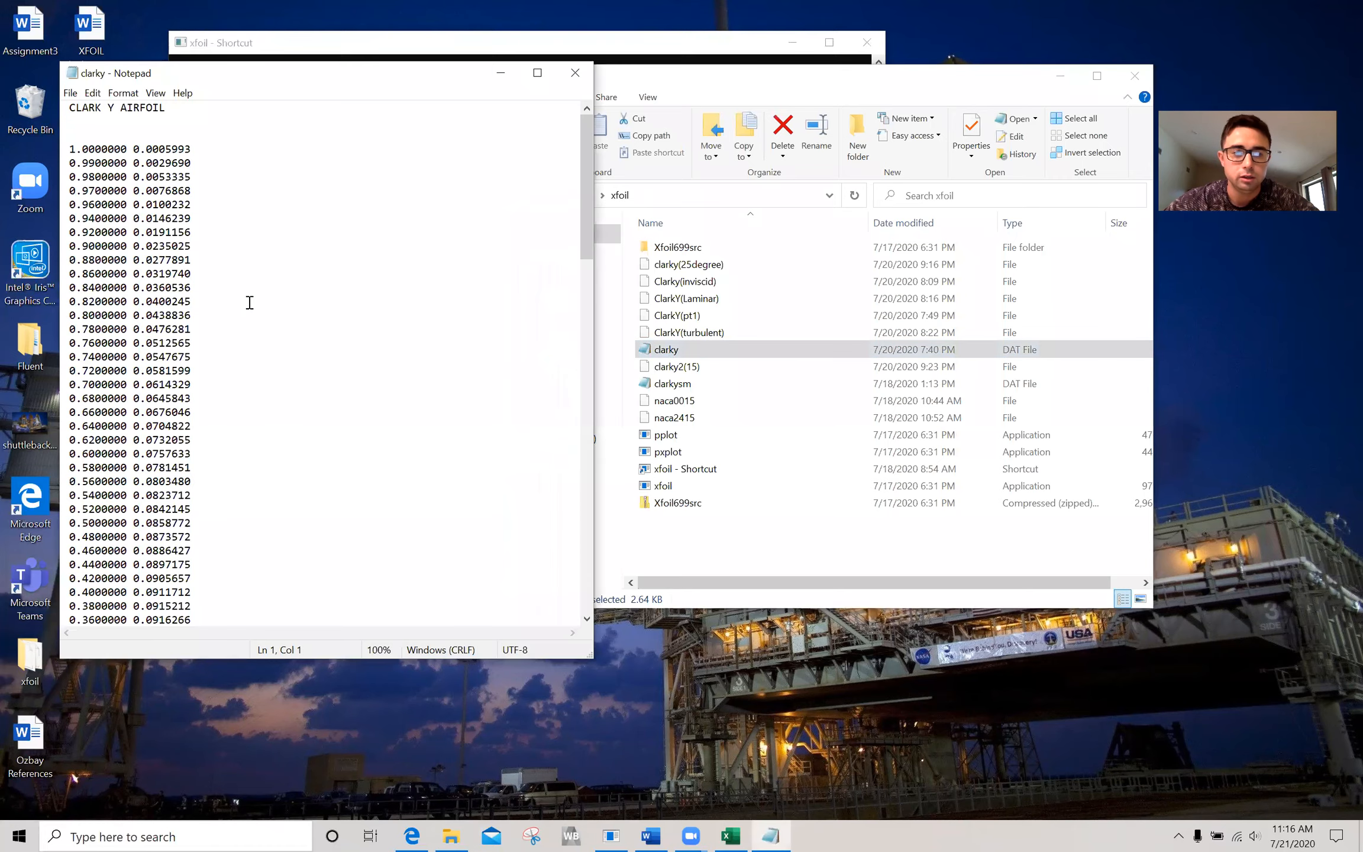
{"action": "scroll", "coordinate": [250, 302], "scroll_direction": "down", "scroll_amount": 20}
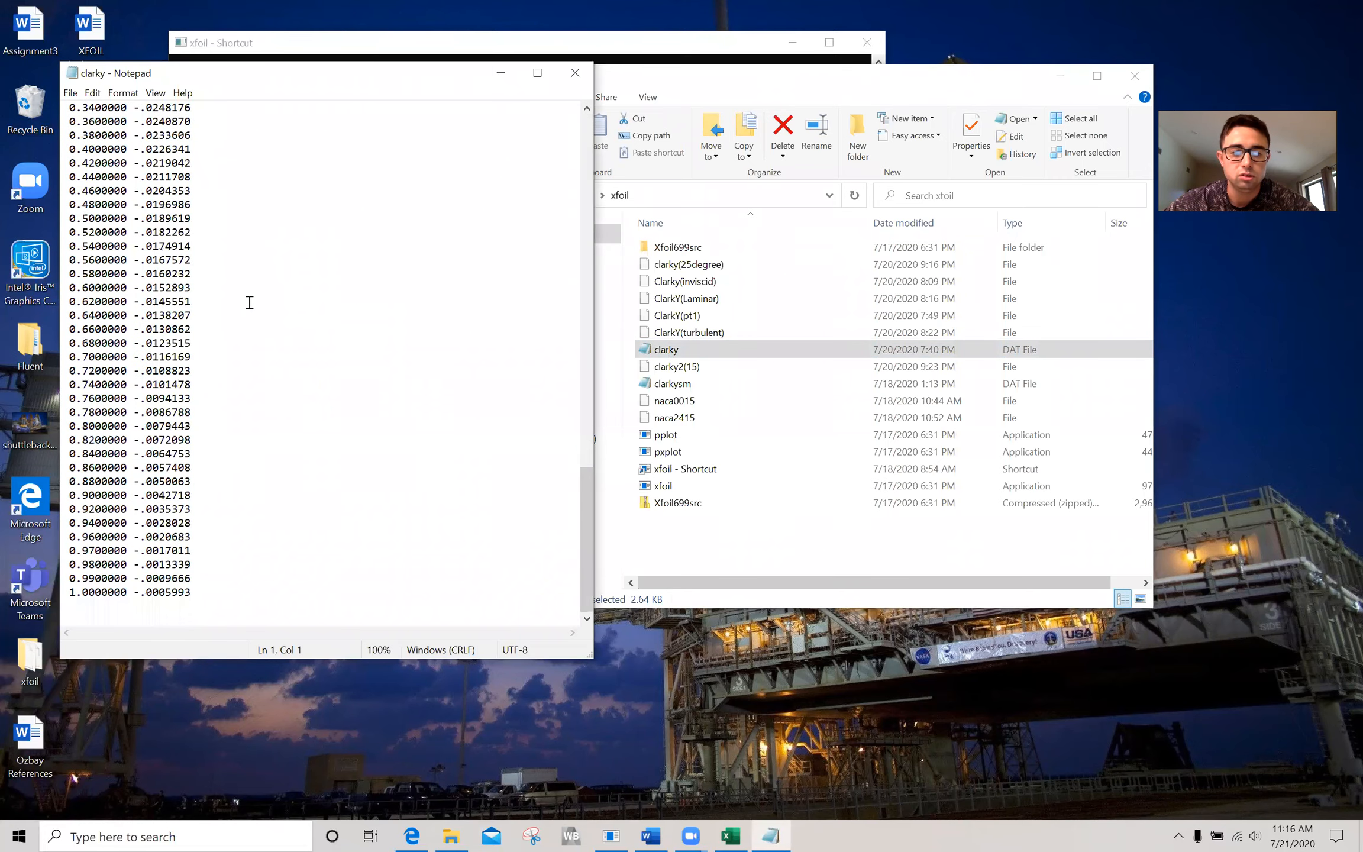
{"action": "scroll", "coordinate": [250, 302], "scroll_direction": "up", "scroll_amount": 15}
{"action": "scroll", "coordinate": [214, 450], "scroll_direction": "down", "scroll_amount": 6}
{"action": "left_click_drag", "start_coordinate": [194, 443], "coordinate": [50, 148]}
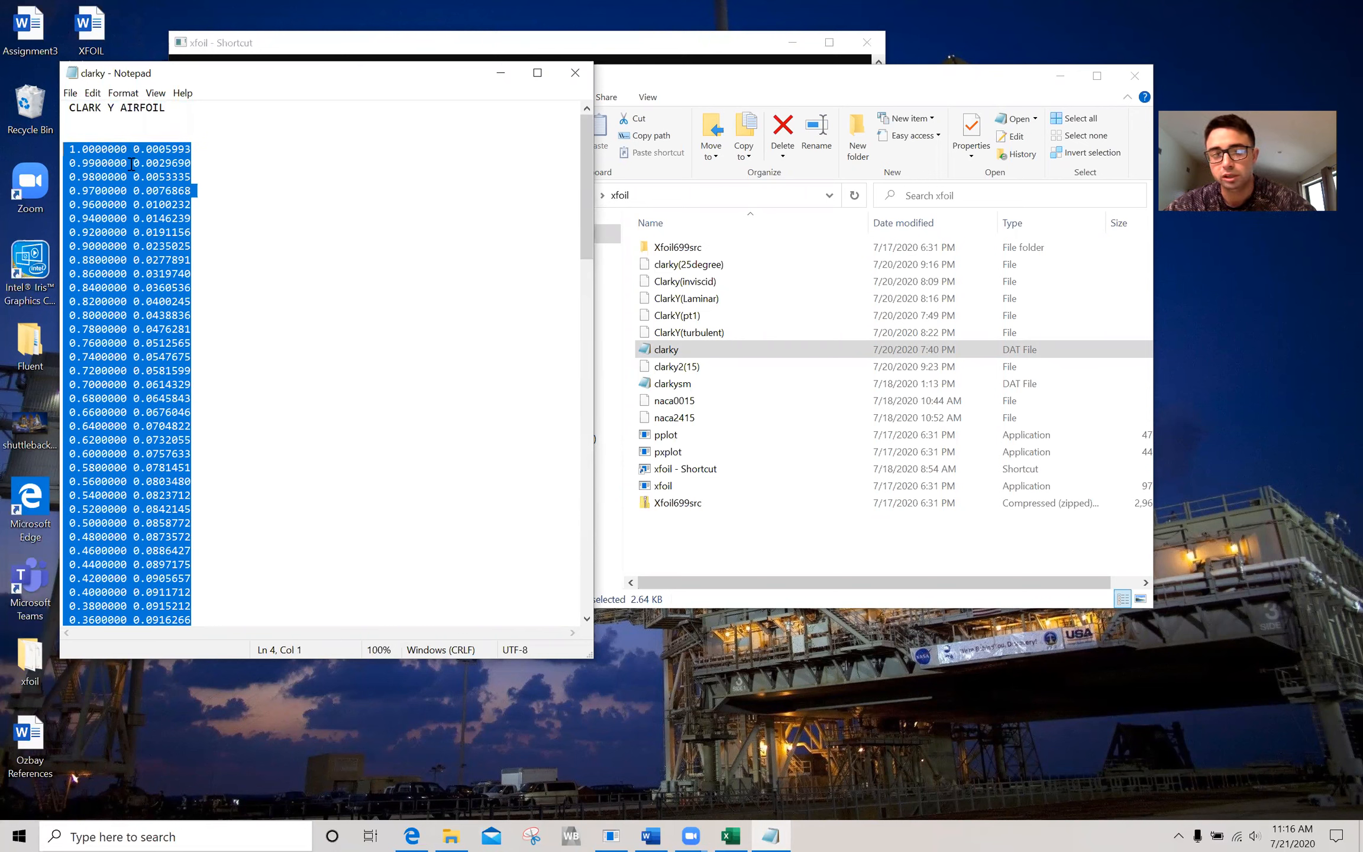
{"action": "left_click", "coordinate": [180, 327]}
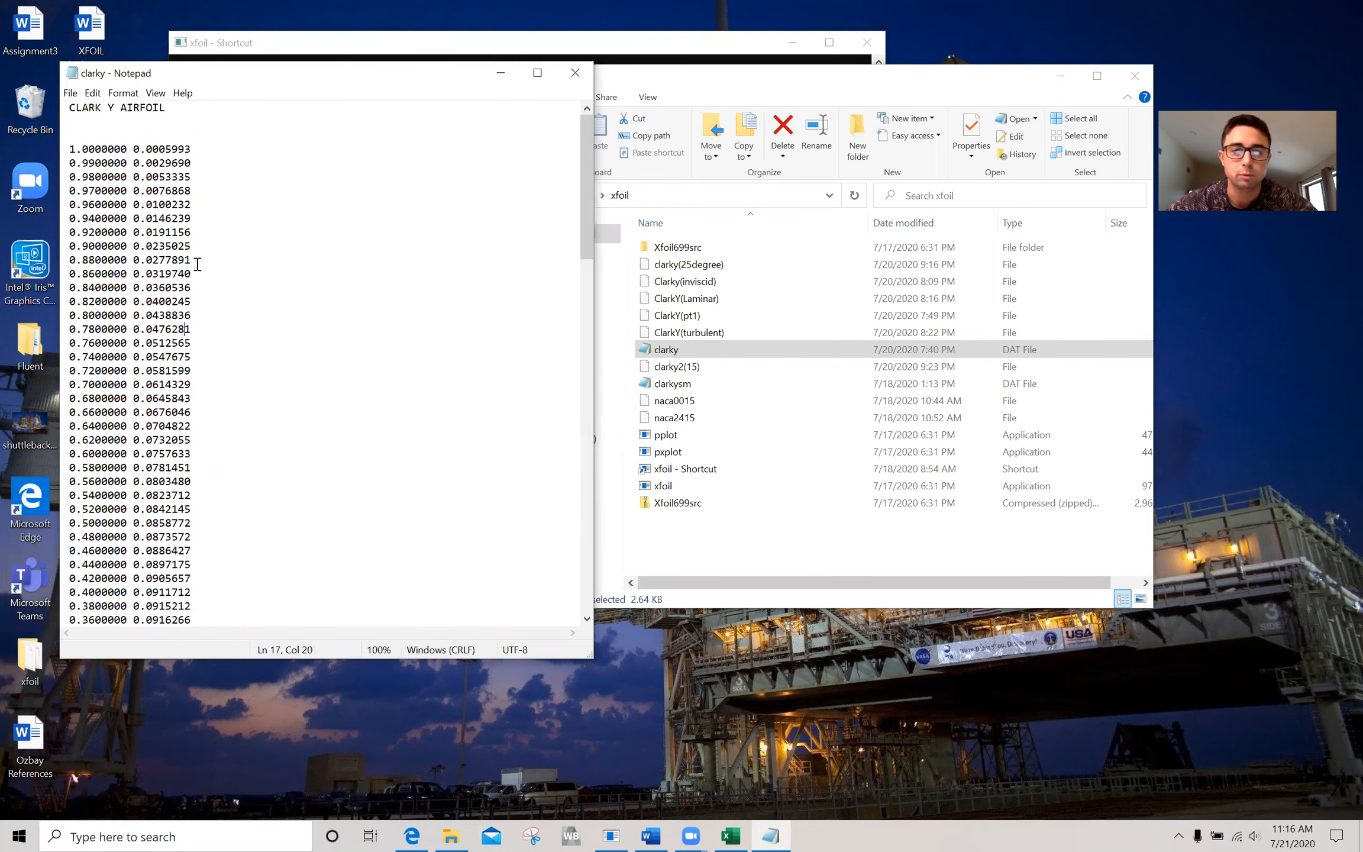
{"action": "left_click", "coordinate": [501, 75]}
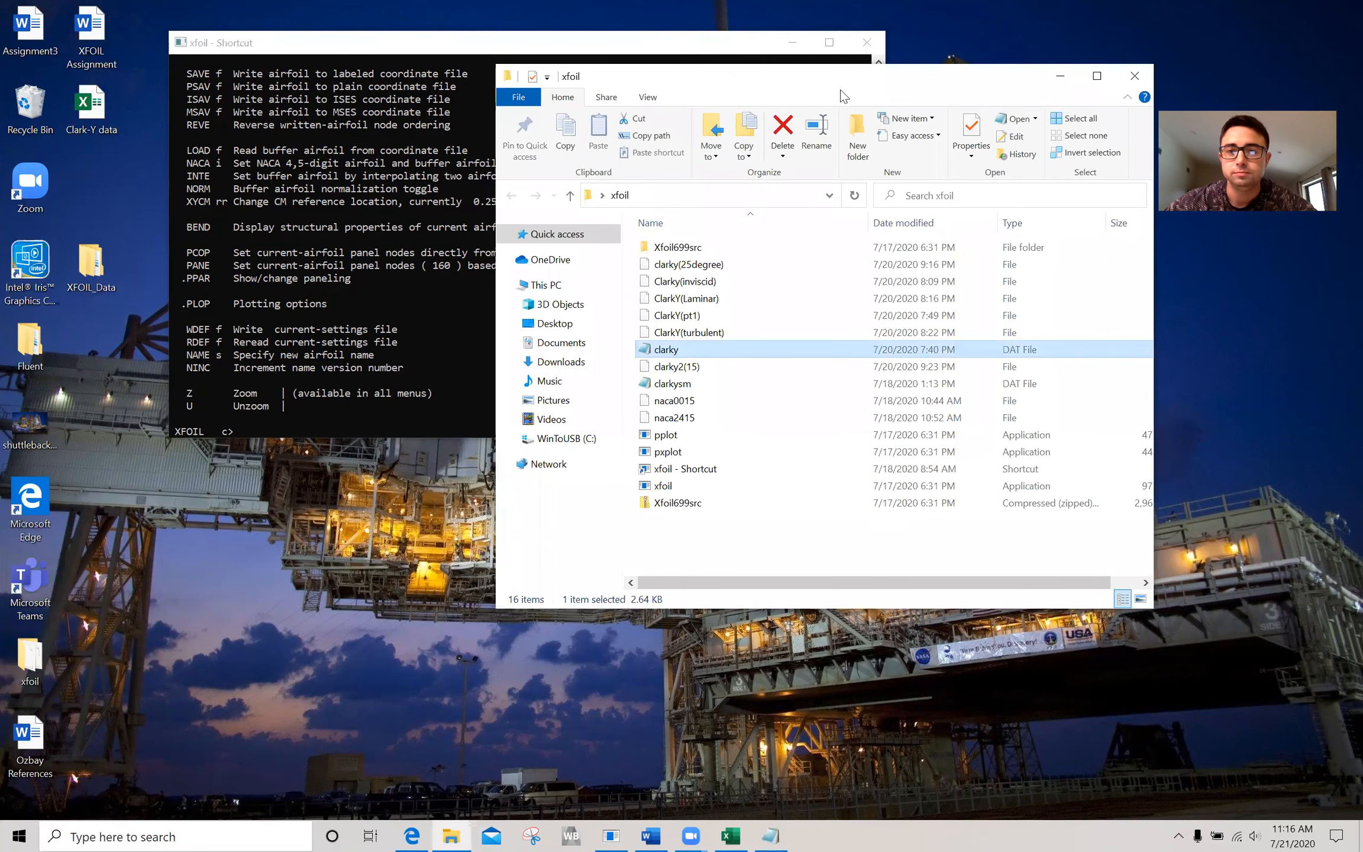
{"action": "left_click", "coordinate": [1060, 75]}
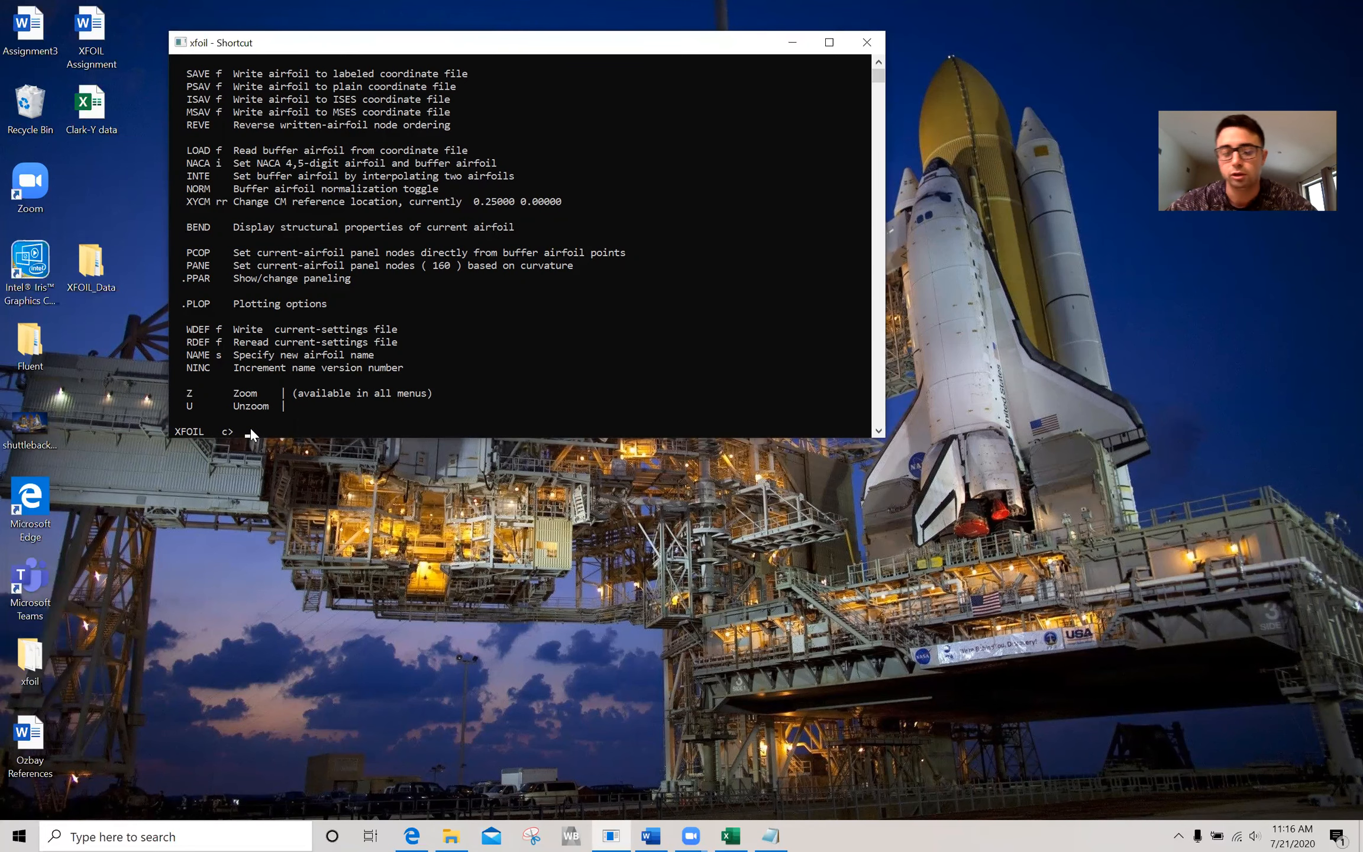
Load the airfoil coordinates in XFOIL with the command load clarky.dat.
{"action": "type", "text": "load "}
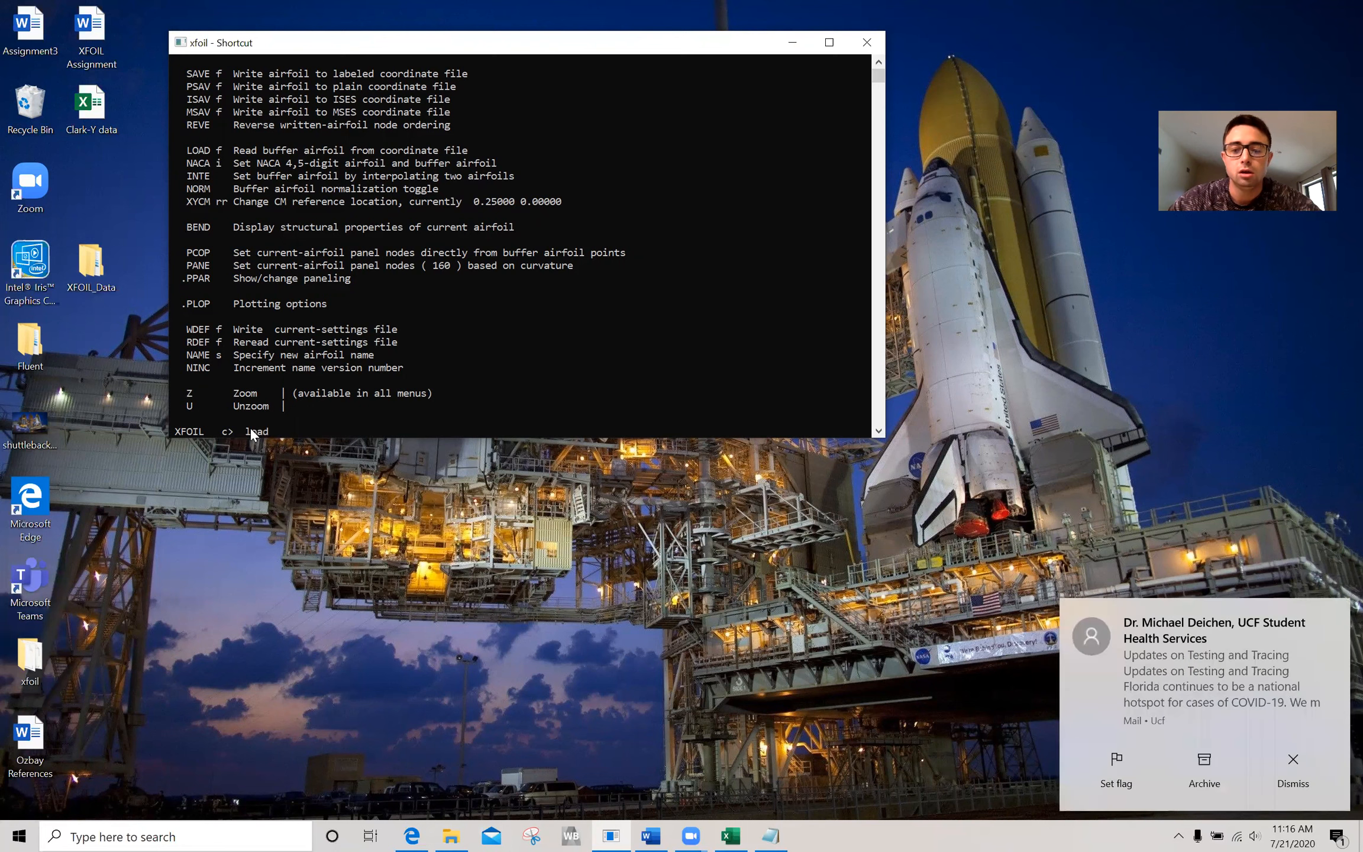
{"action": "type", "text": "clarky.dat"}
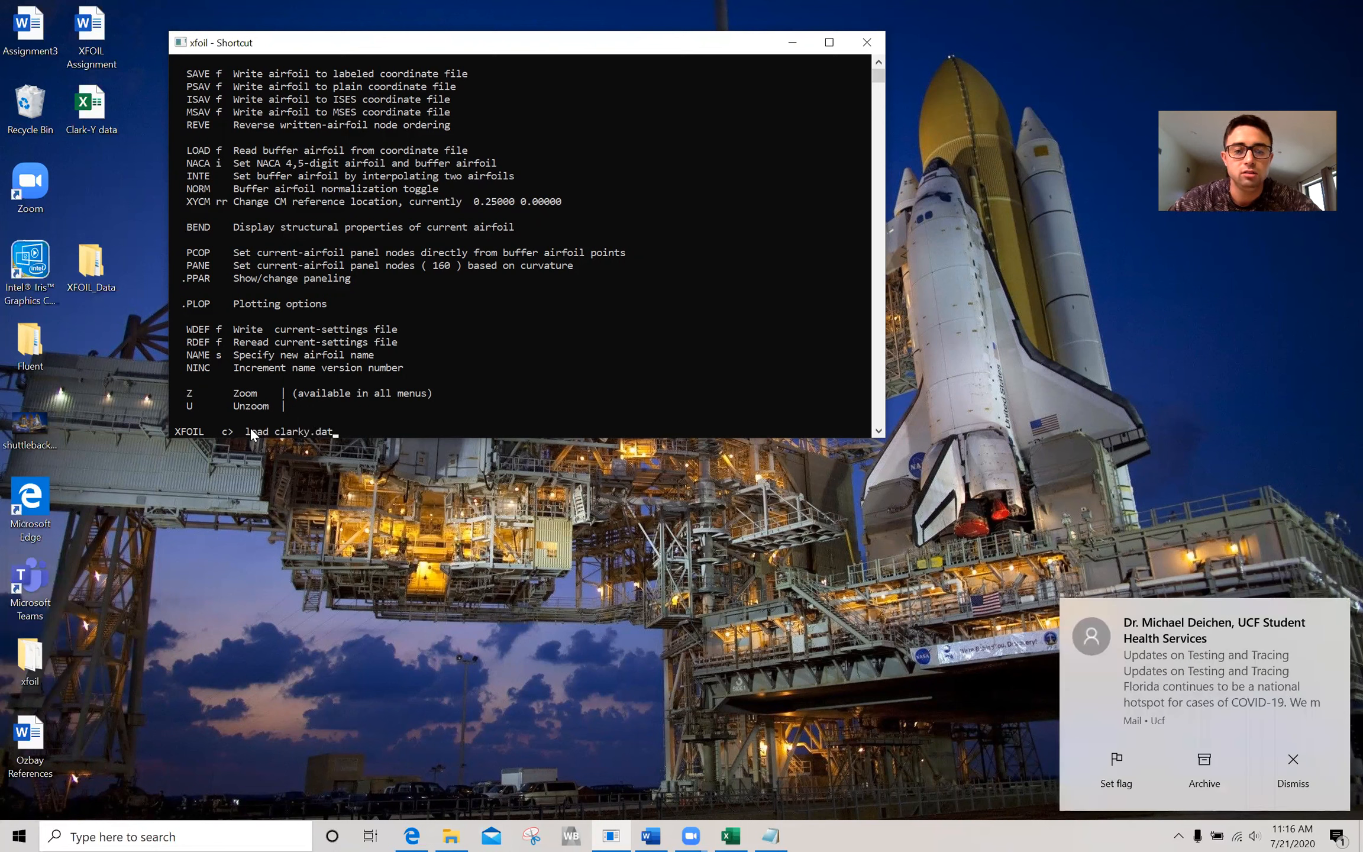
{"action": "key", "text": "Return"}
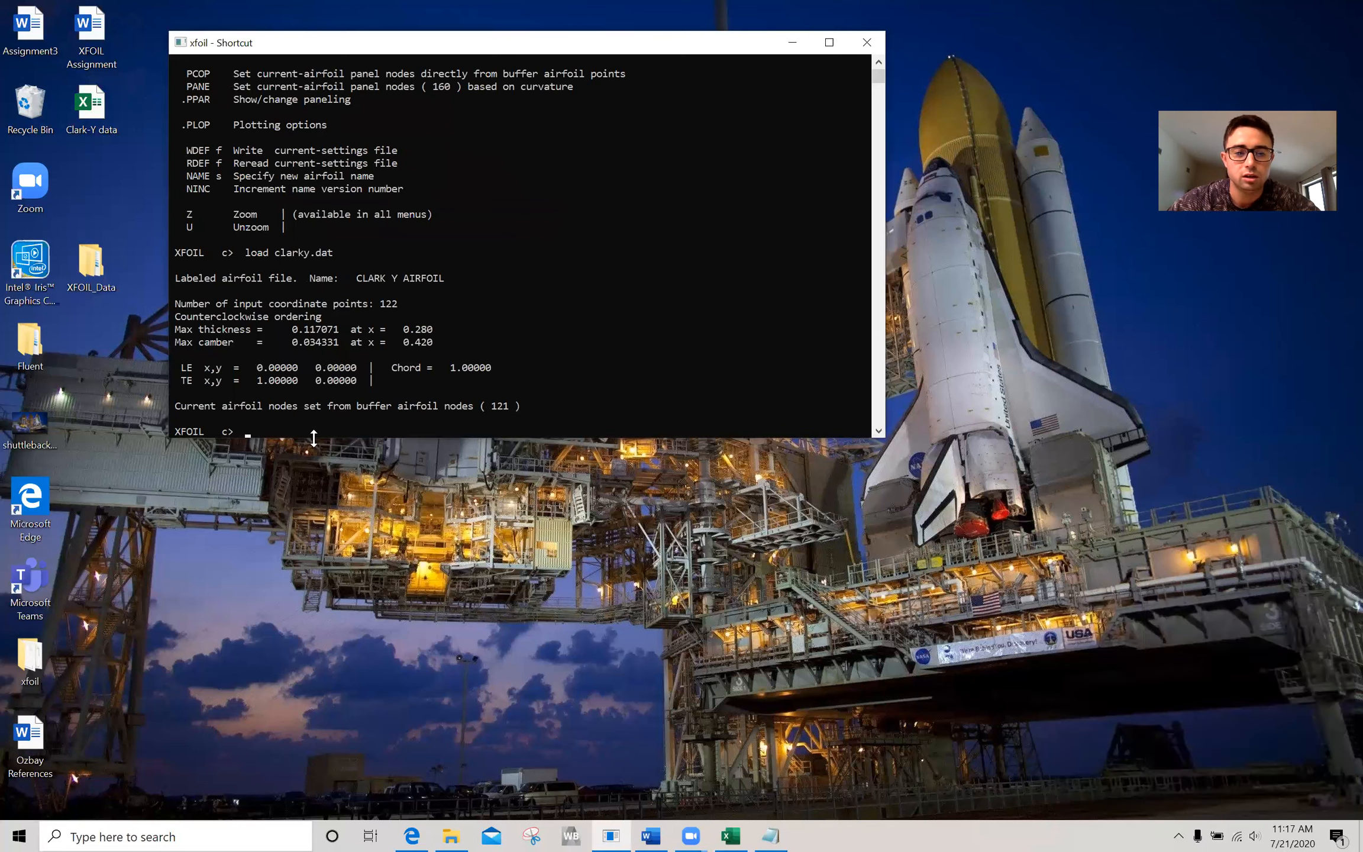
Repanel the loaded airfoil with the pane command and enter the oper analysis mode.
{"action": "type", "text": "pane"}
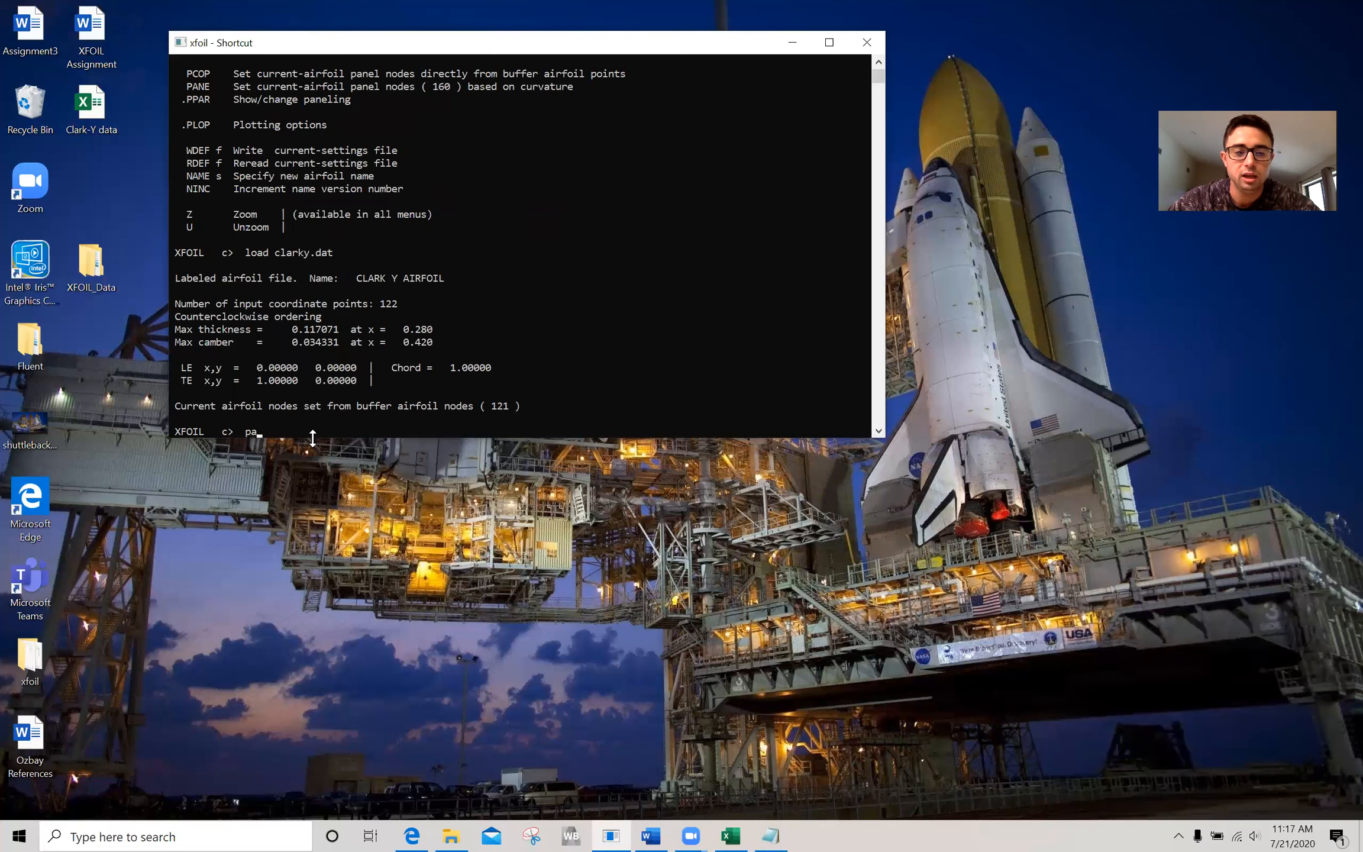
{"action": "key", "text": "Return"}
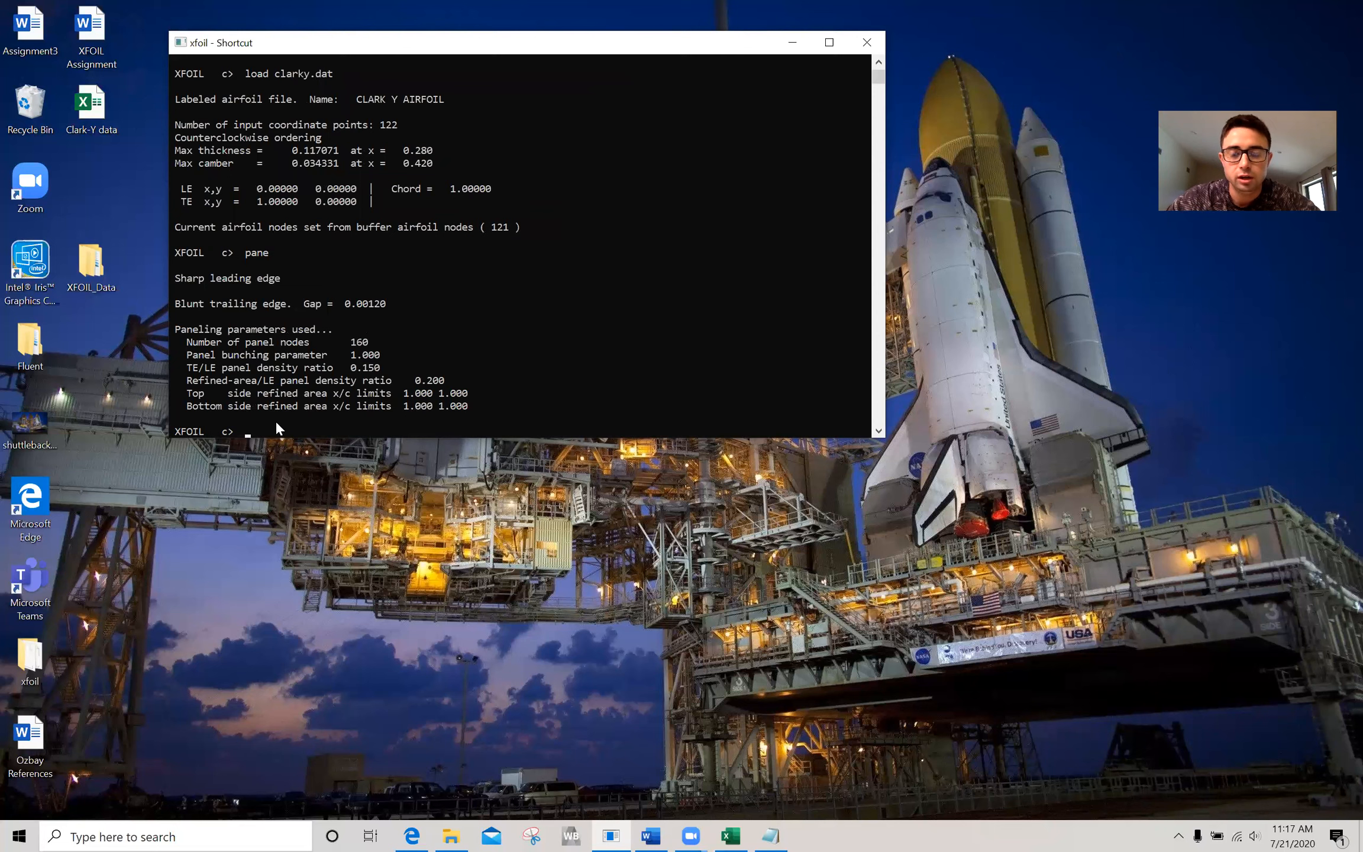
{"action": "type", "text": "oper"}
{"action": "key", "text": "Return"}
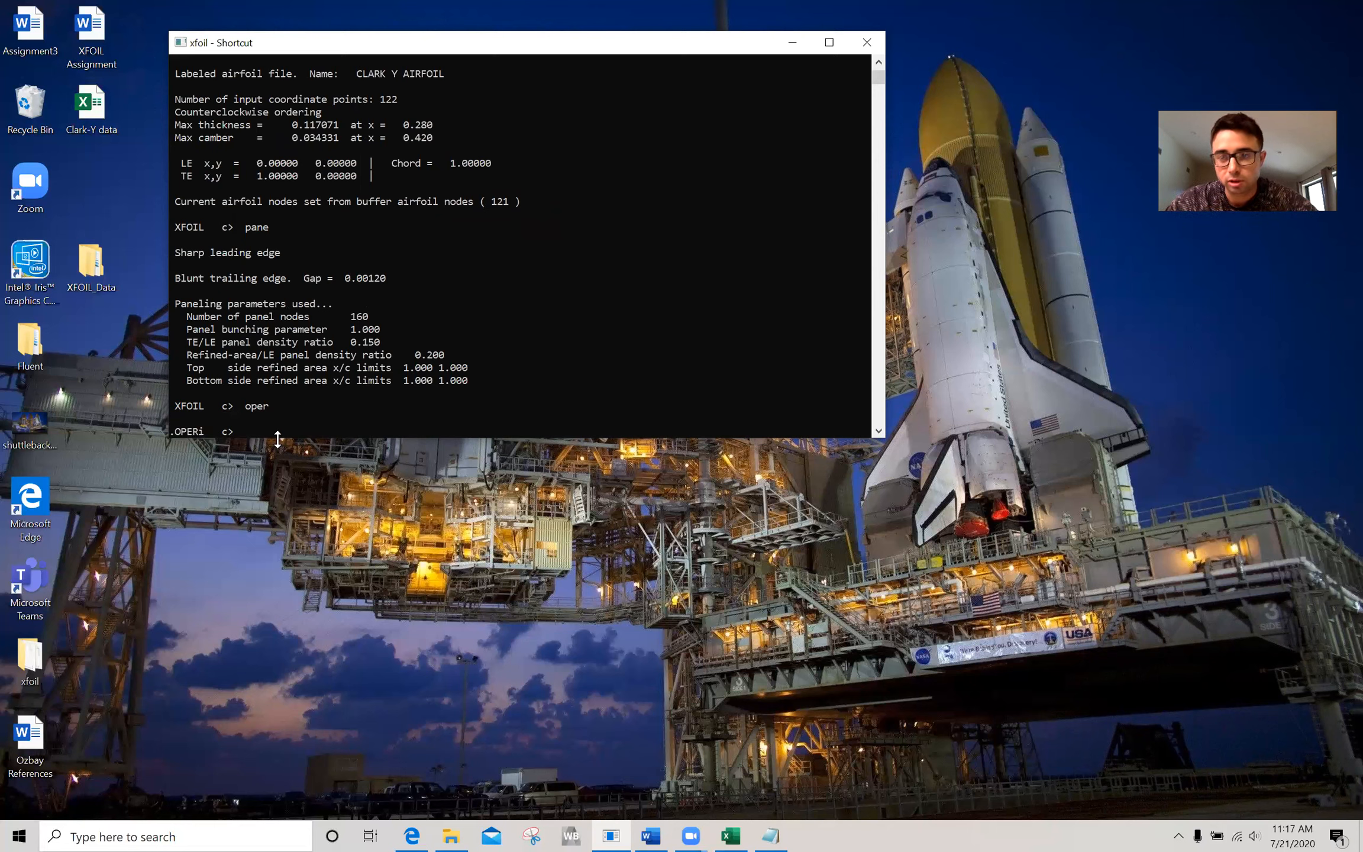
{"action": "type", "text": "pacc"}
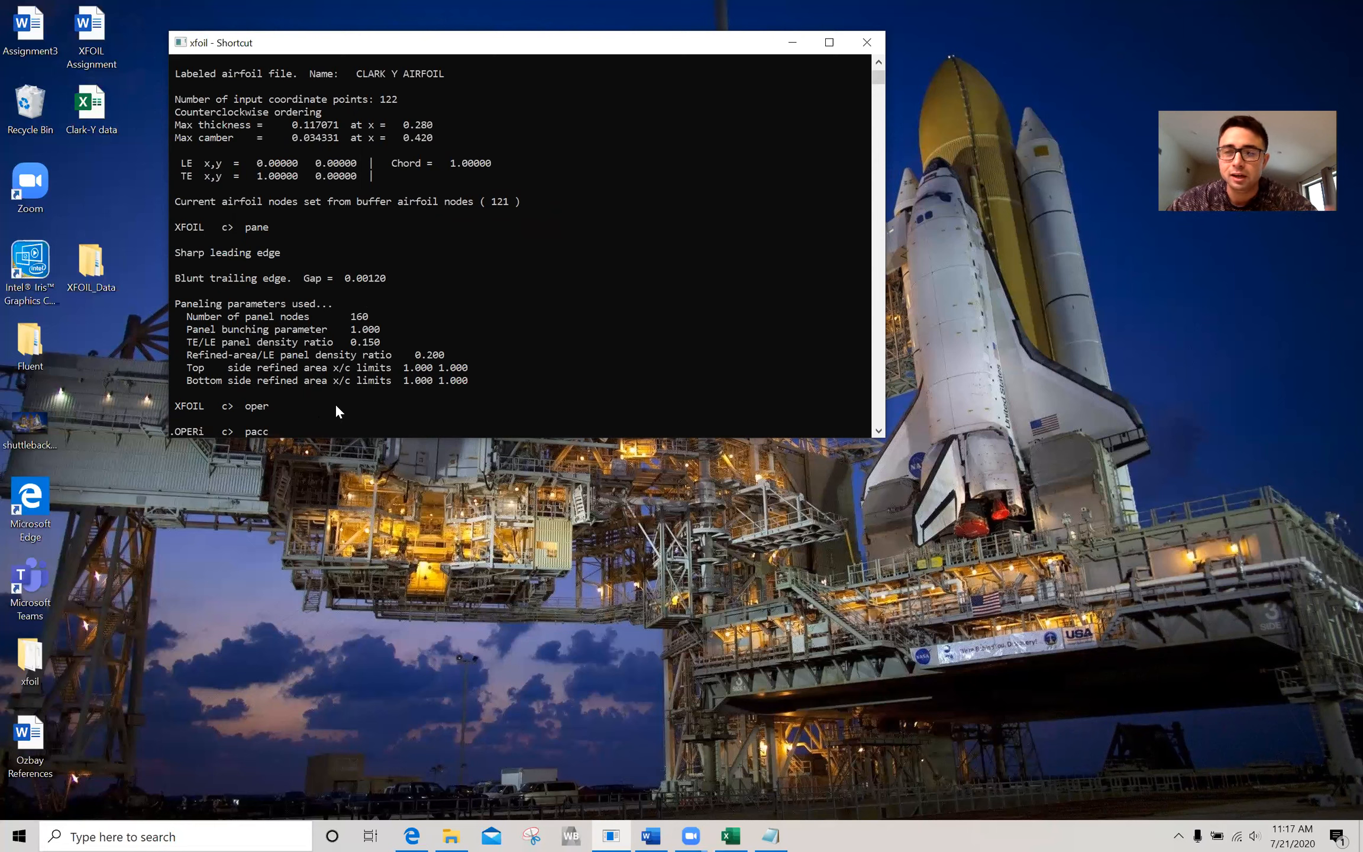
{"action": "key", "text": "BackSpace"}
{"action": "key", "text": "BackSpace"}
{"action": "key", "text": "BackSpace"}
{"action": "key", "text": "BackSpace"}
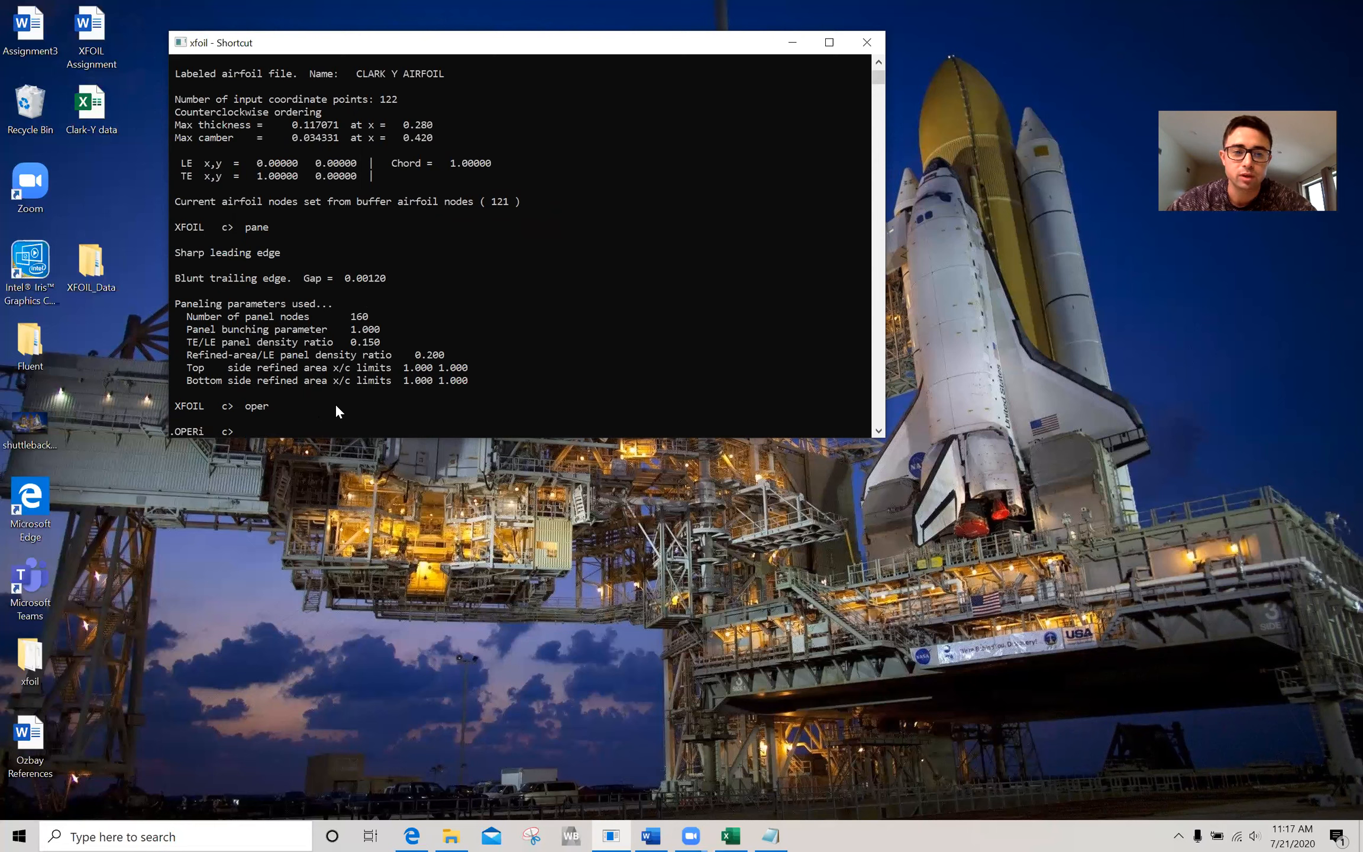
Run the angle-of-attack sequence aseq -5 15 1 on the Clark Y airfoil and minimize the resulting plot window.
{"action": "type", "text": "aseq -5 15 1"}
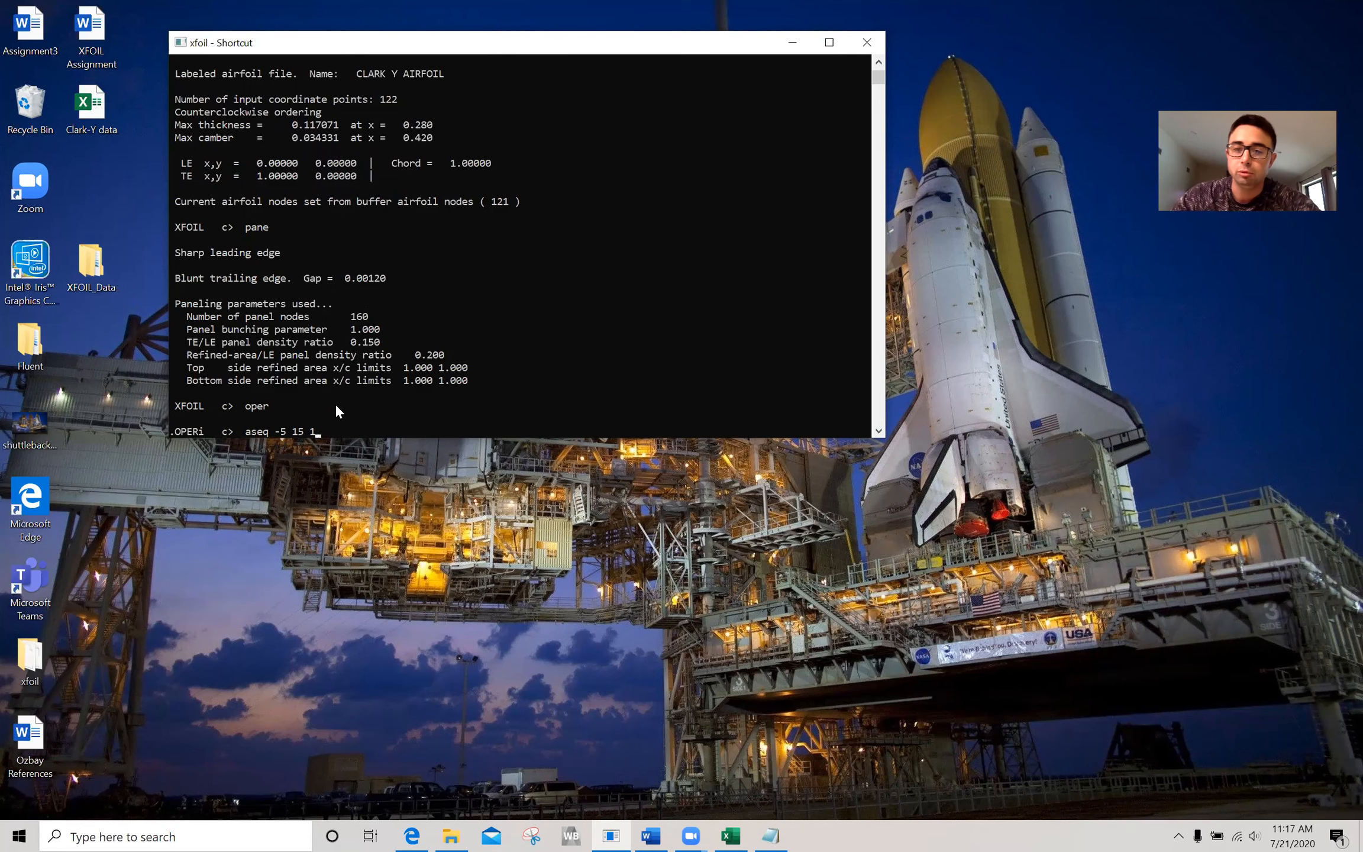
{"action": "key", "text": "Return"}
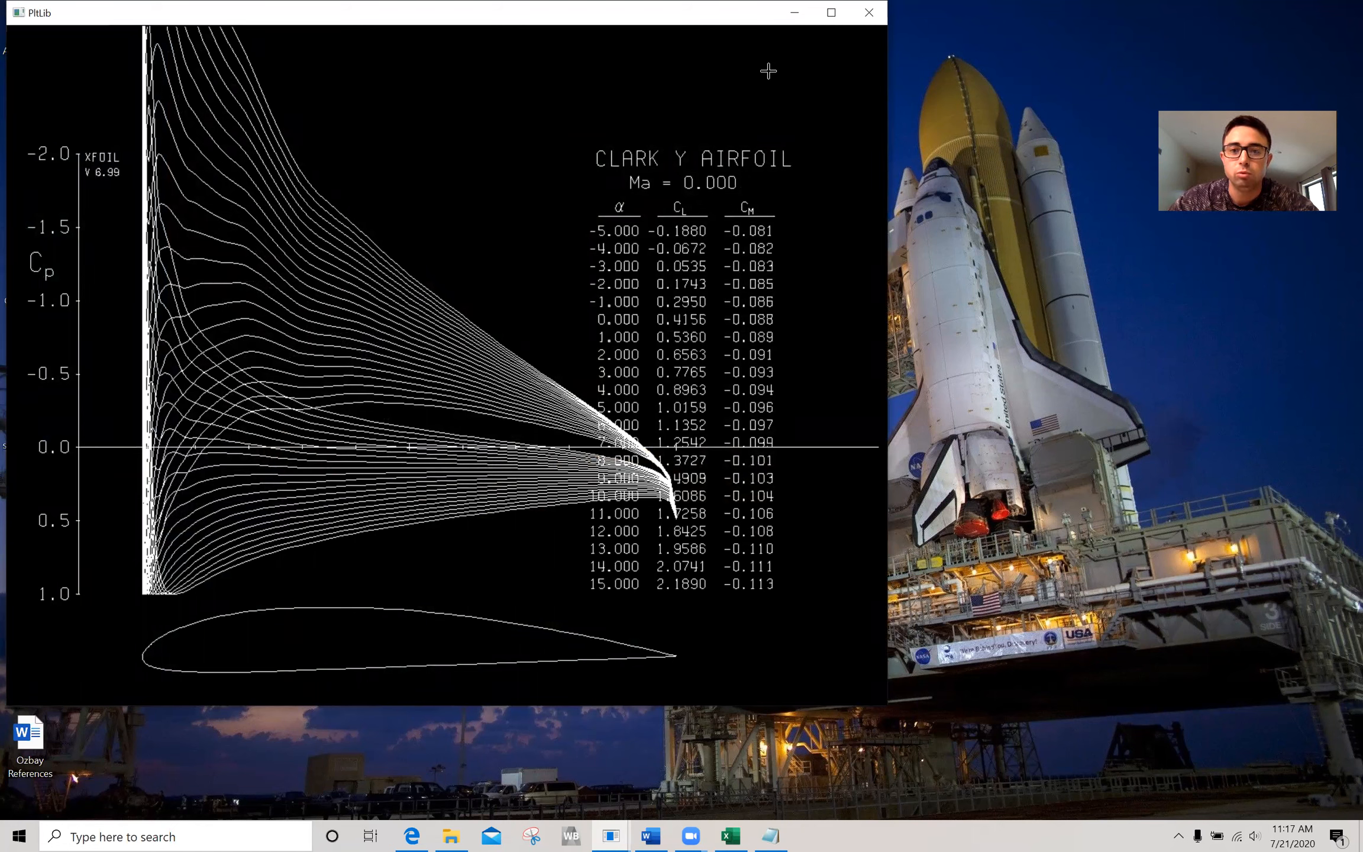
{"action": "left_click_drag", "start_coordinate": [514, 15], "coordinate": [522, 29]}
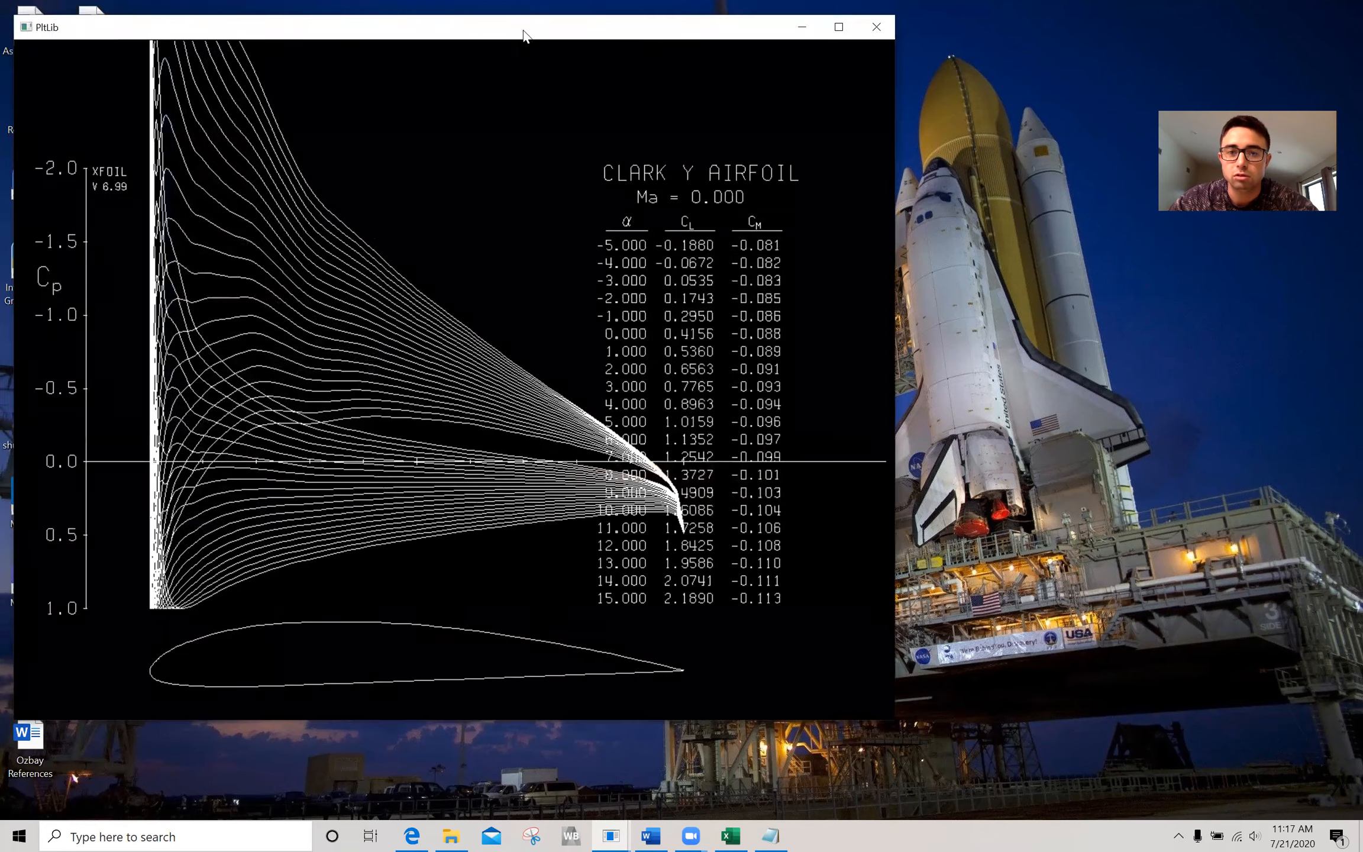
{"action": "left_click", "coordinate": [794, 29]}
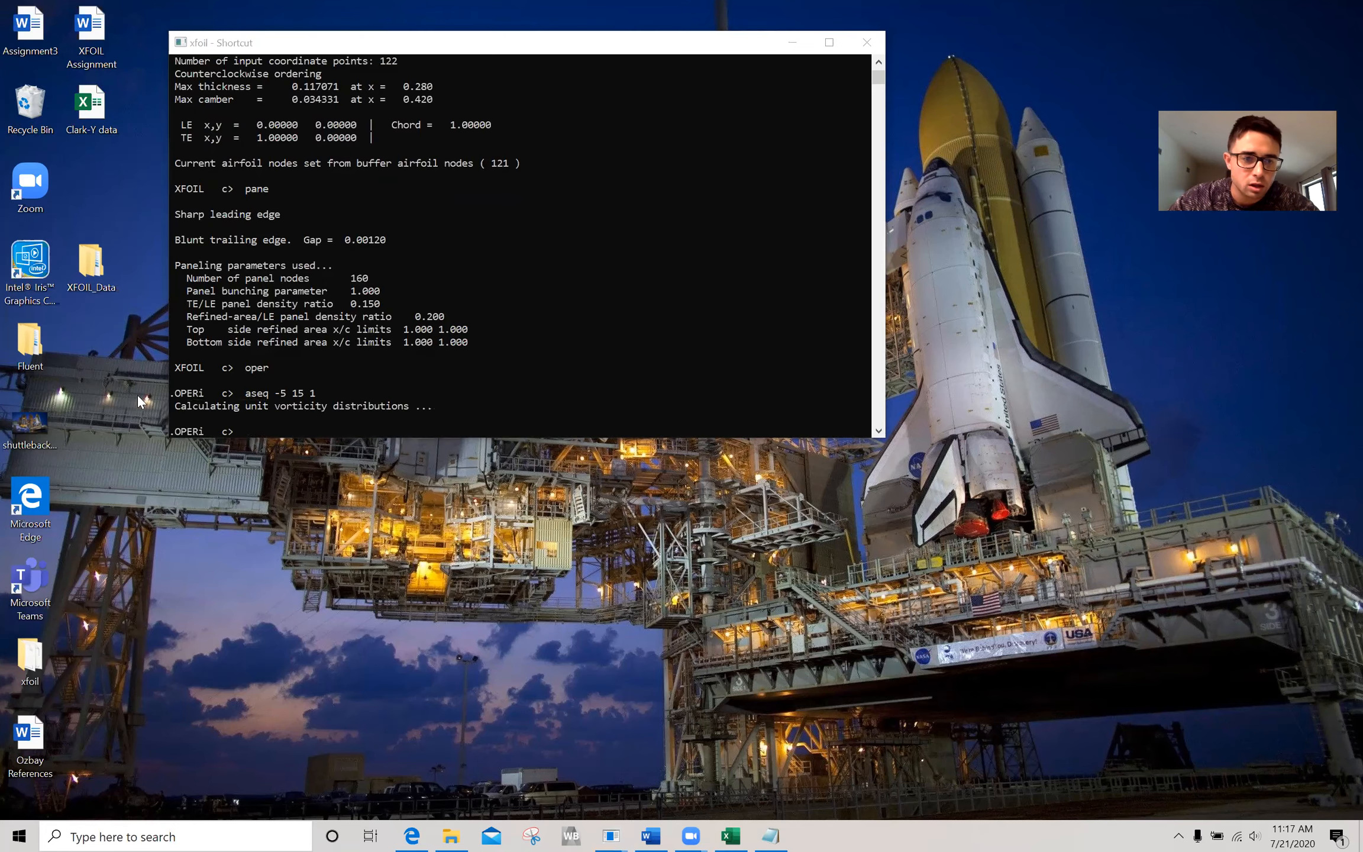
Open the Part 2 data workbook from the XFOIL_Data folder, view its tables and charts, and minimize both Excel windows.
{"action": "double_click", "coordinate": [83, 277]}
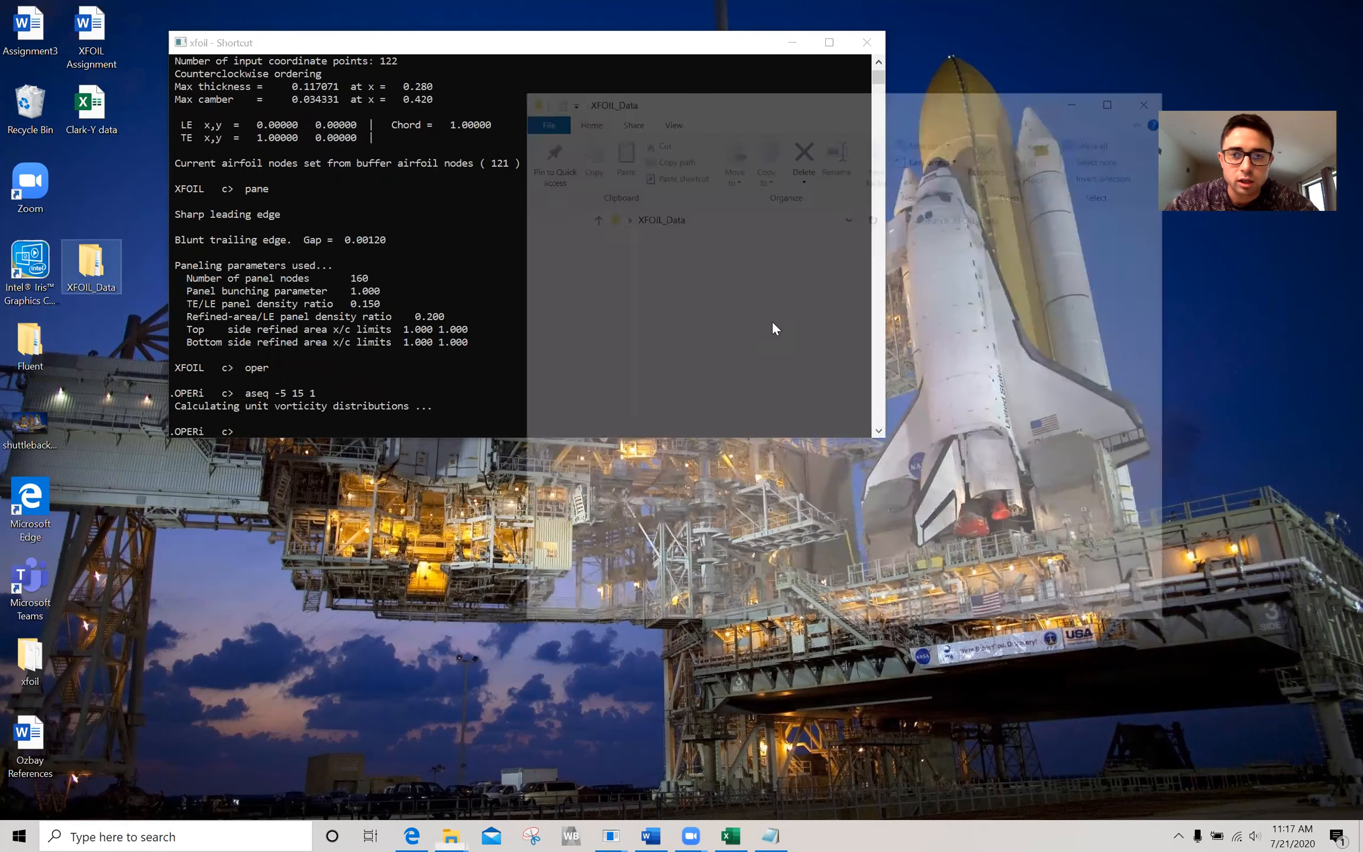
{"action": "double_click", "coordinate": [686, 285]}
{"action": "double_click", "coordinate": [691, 269]}
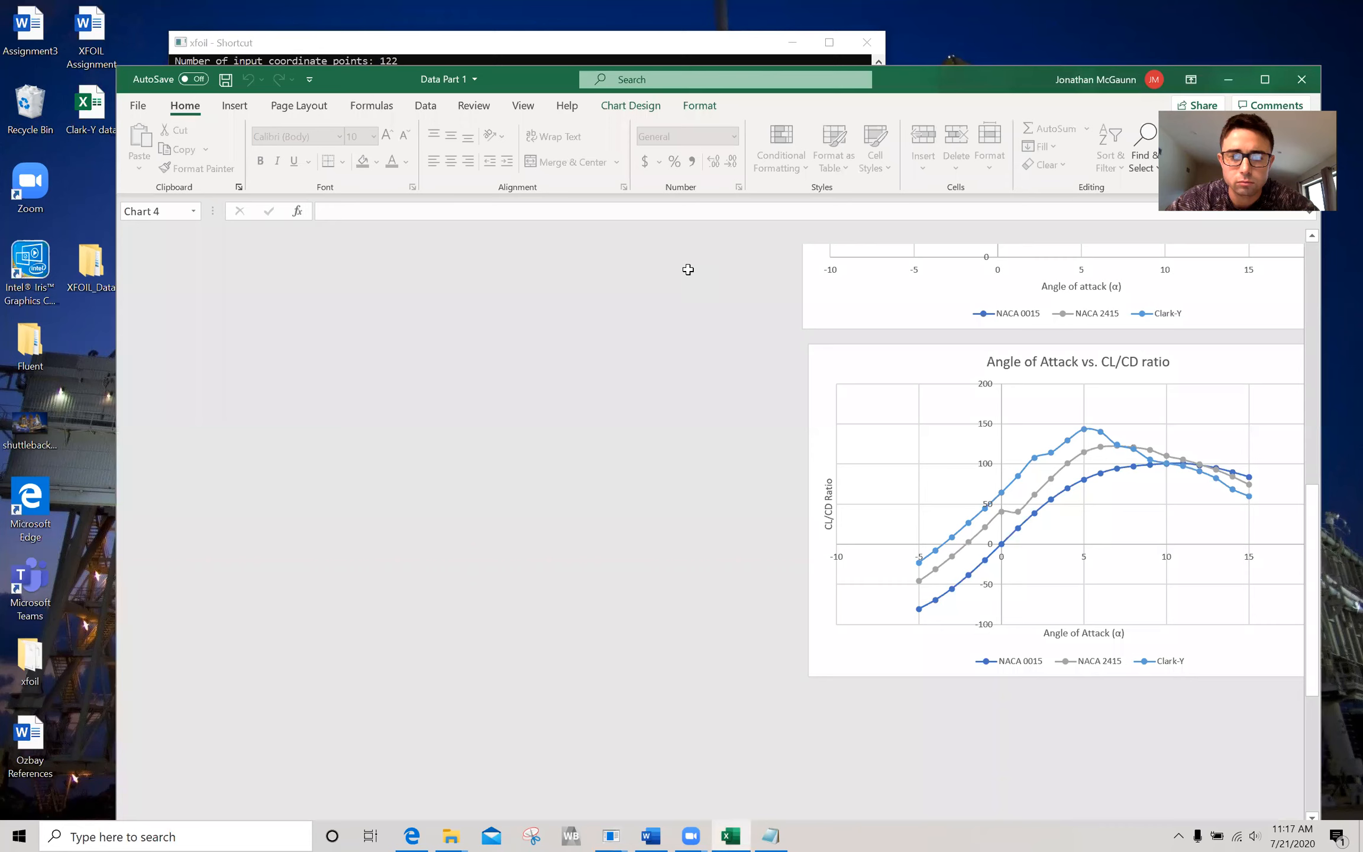
{"action": "scroll", "coordinate": [537, 640], "scroll_direction": "up", "scroll_amount": 12}
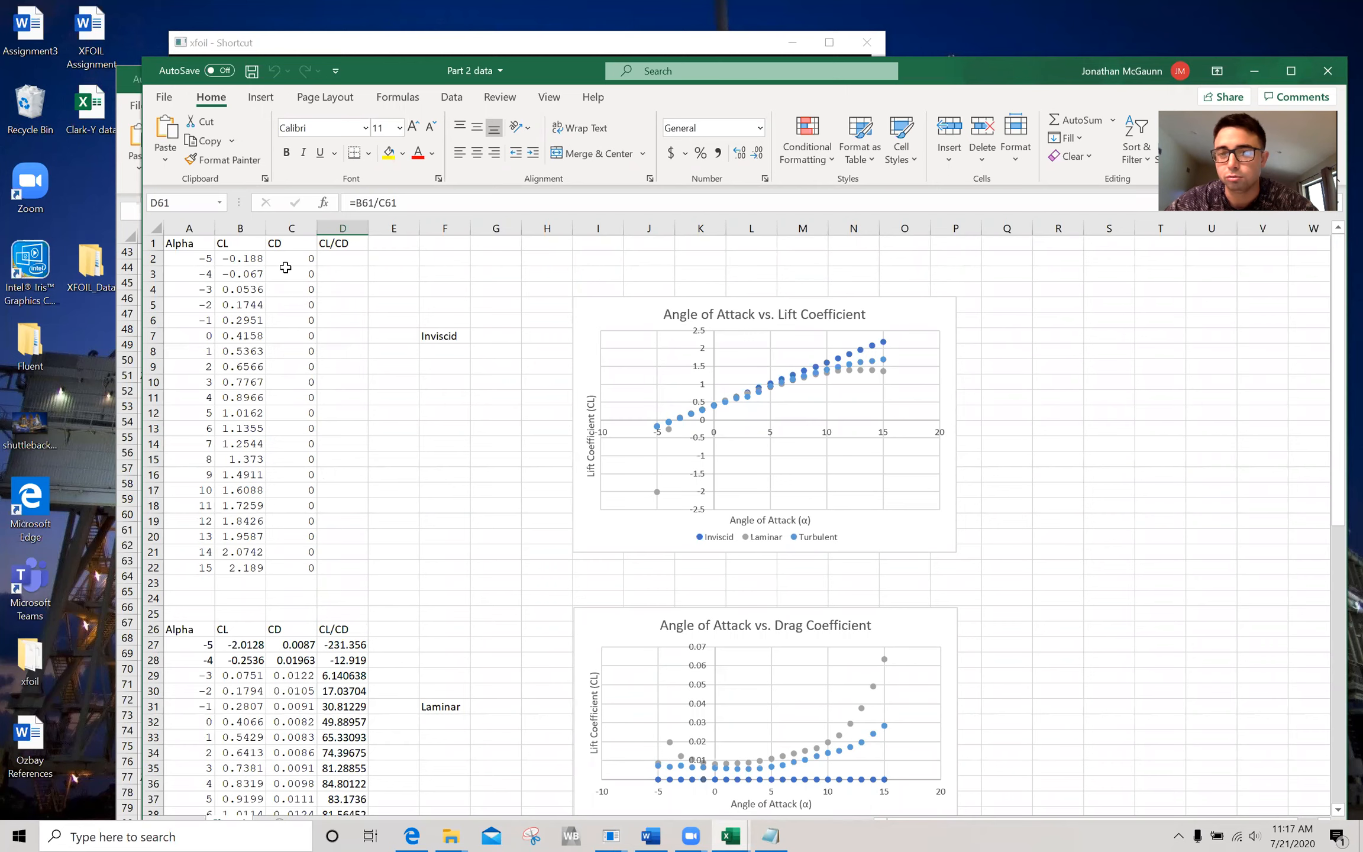
{"action": "left_click", "coordinate": [1253, 71]}
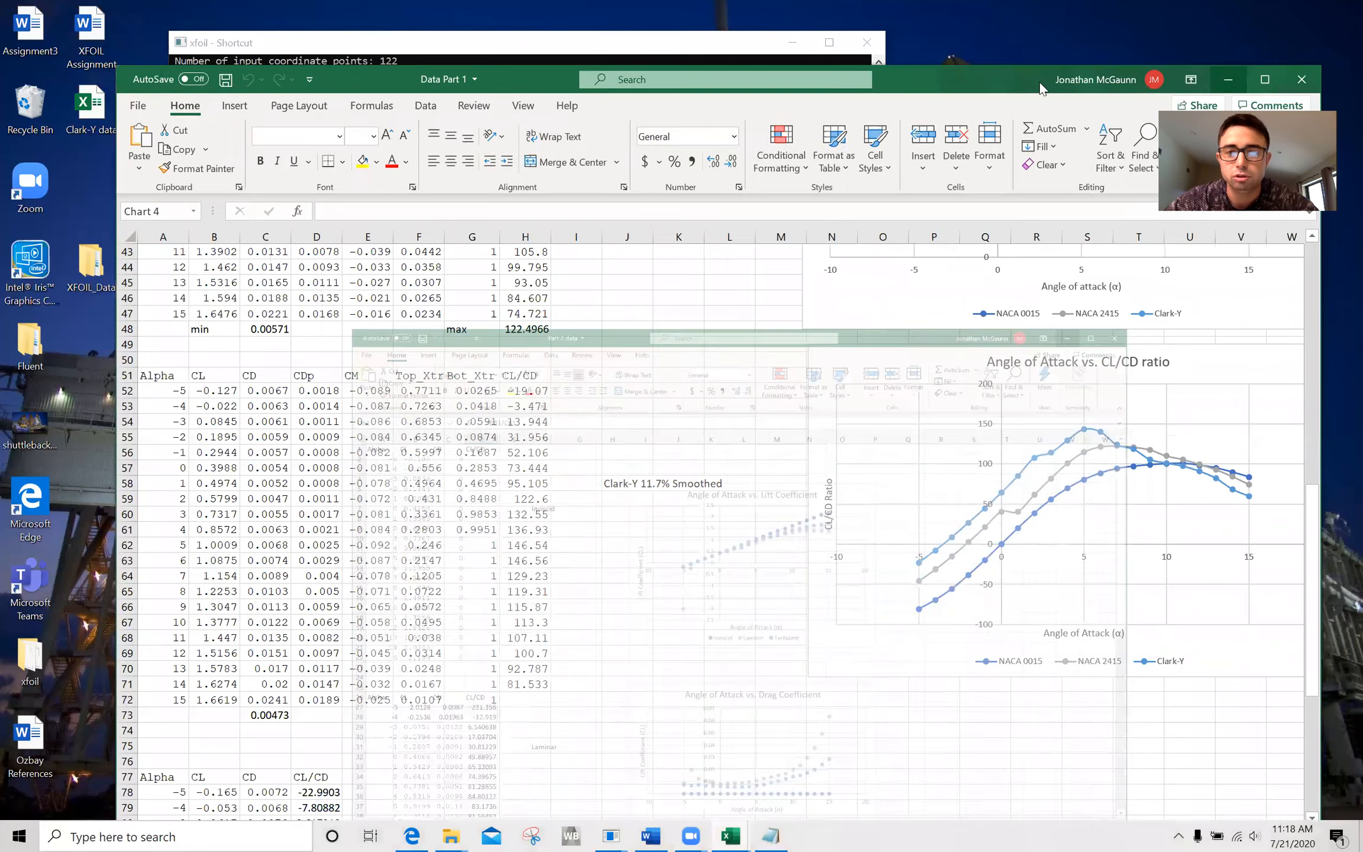
{"action": "left_click", "coordinate": [1228, 79]}
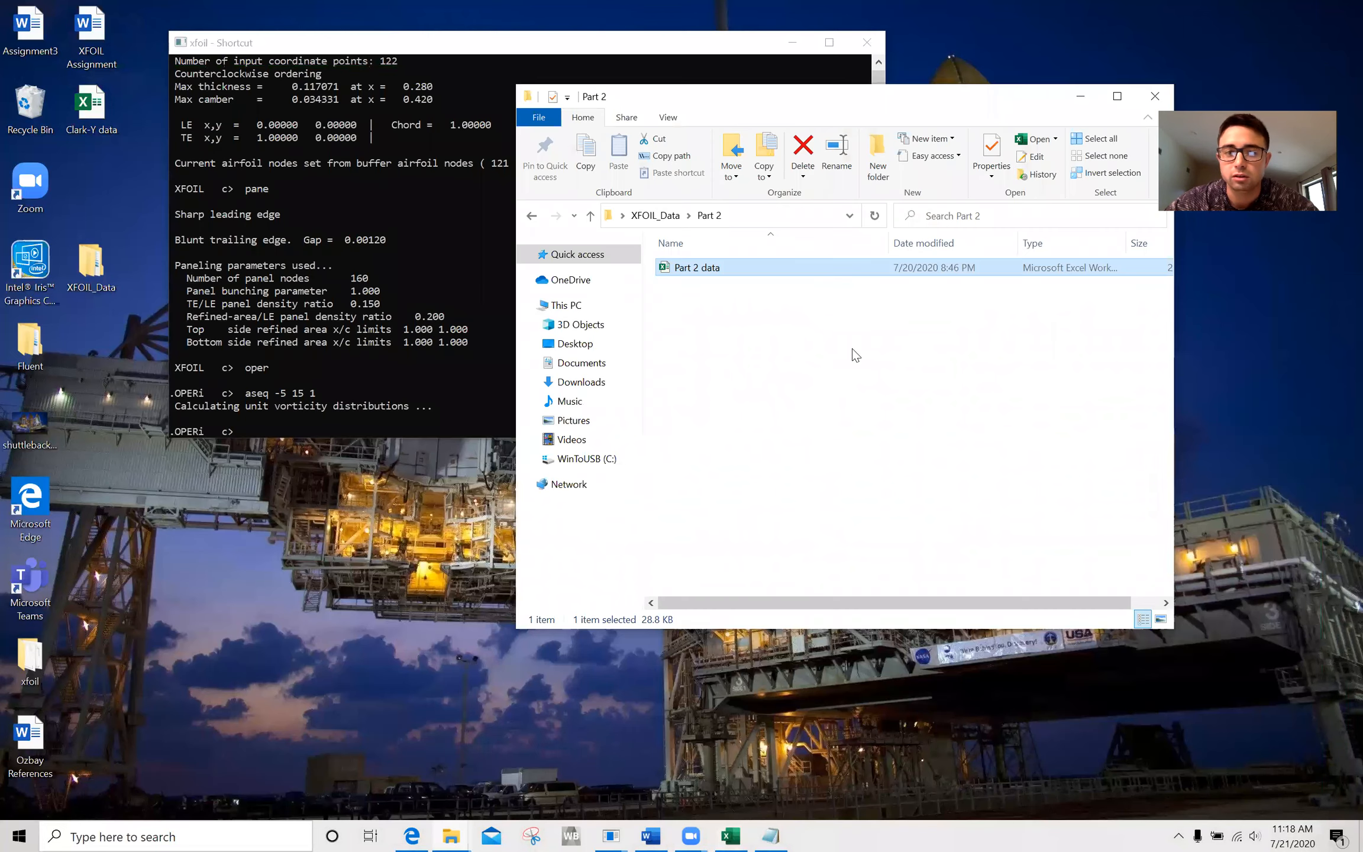
Open the Clarky(inviscid) polar file from the xfoil folder in Word.
{"action": "left_click", "coordinate": [787, 367]}
{"action": "left_click", "coordinate": [449, 830]}
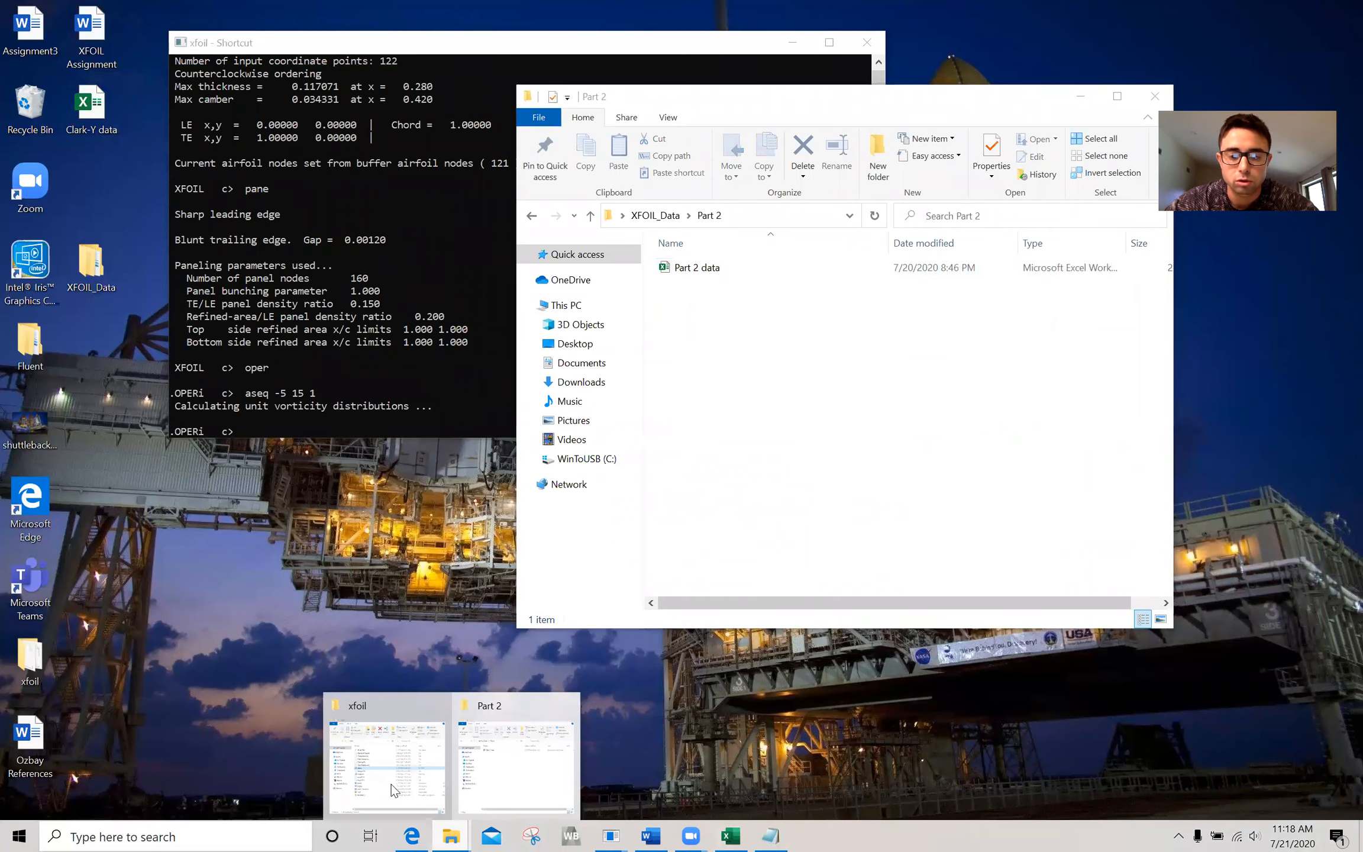
{"action": "left_click", "coordinate": [392, 789]}
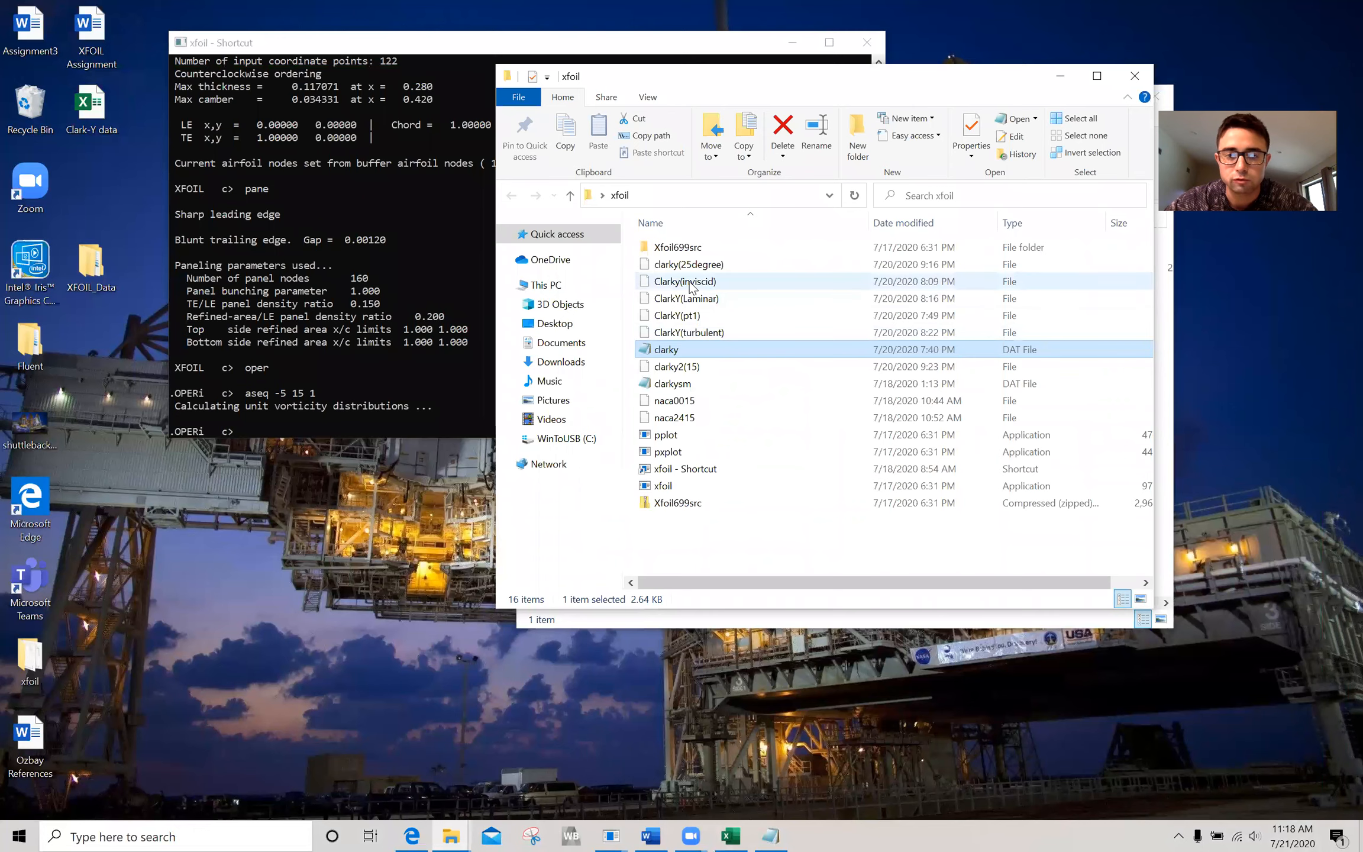
{"action": "double_click", "coordinate": [686, 282]}
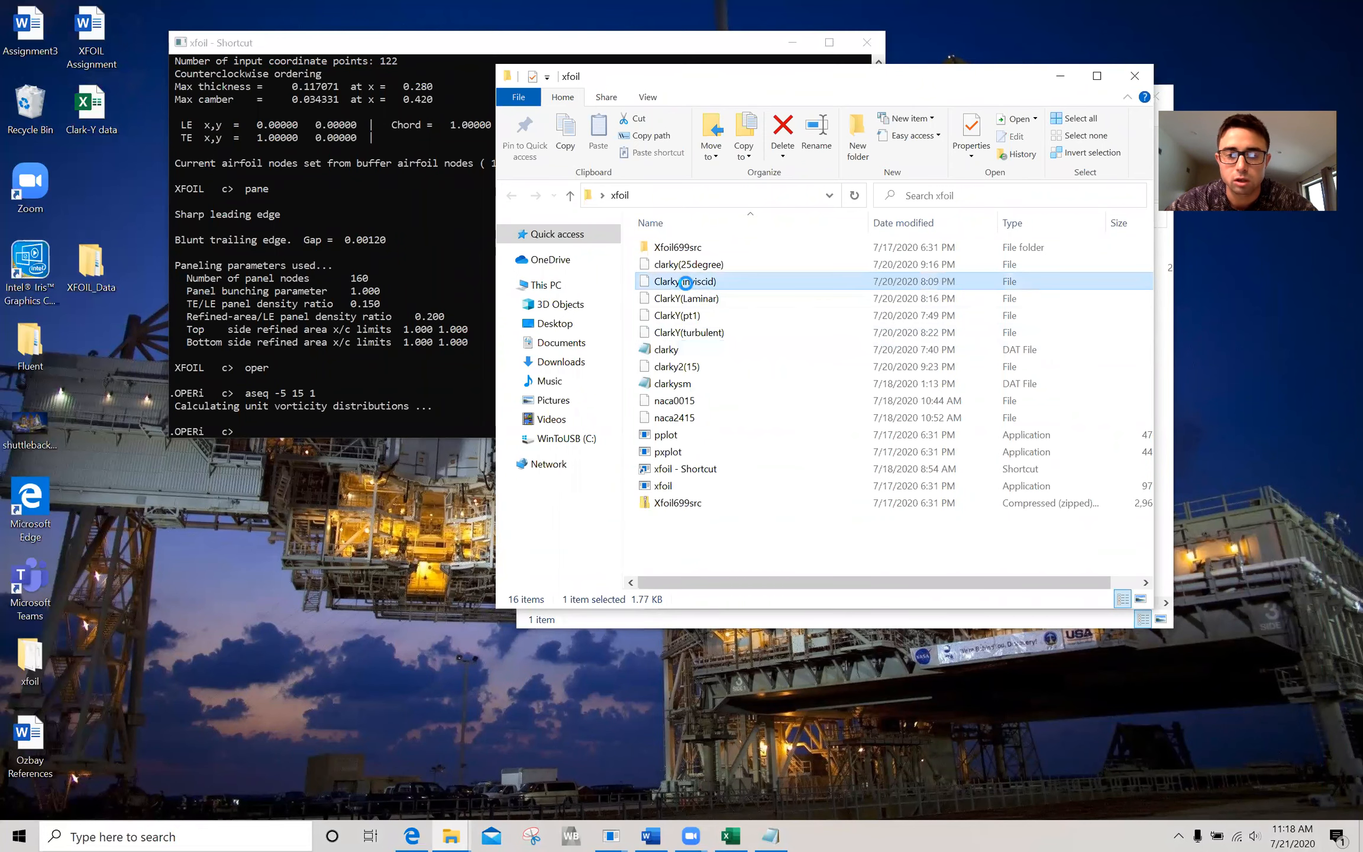
{"action": "double_click", "coordinate": [663, 428]}
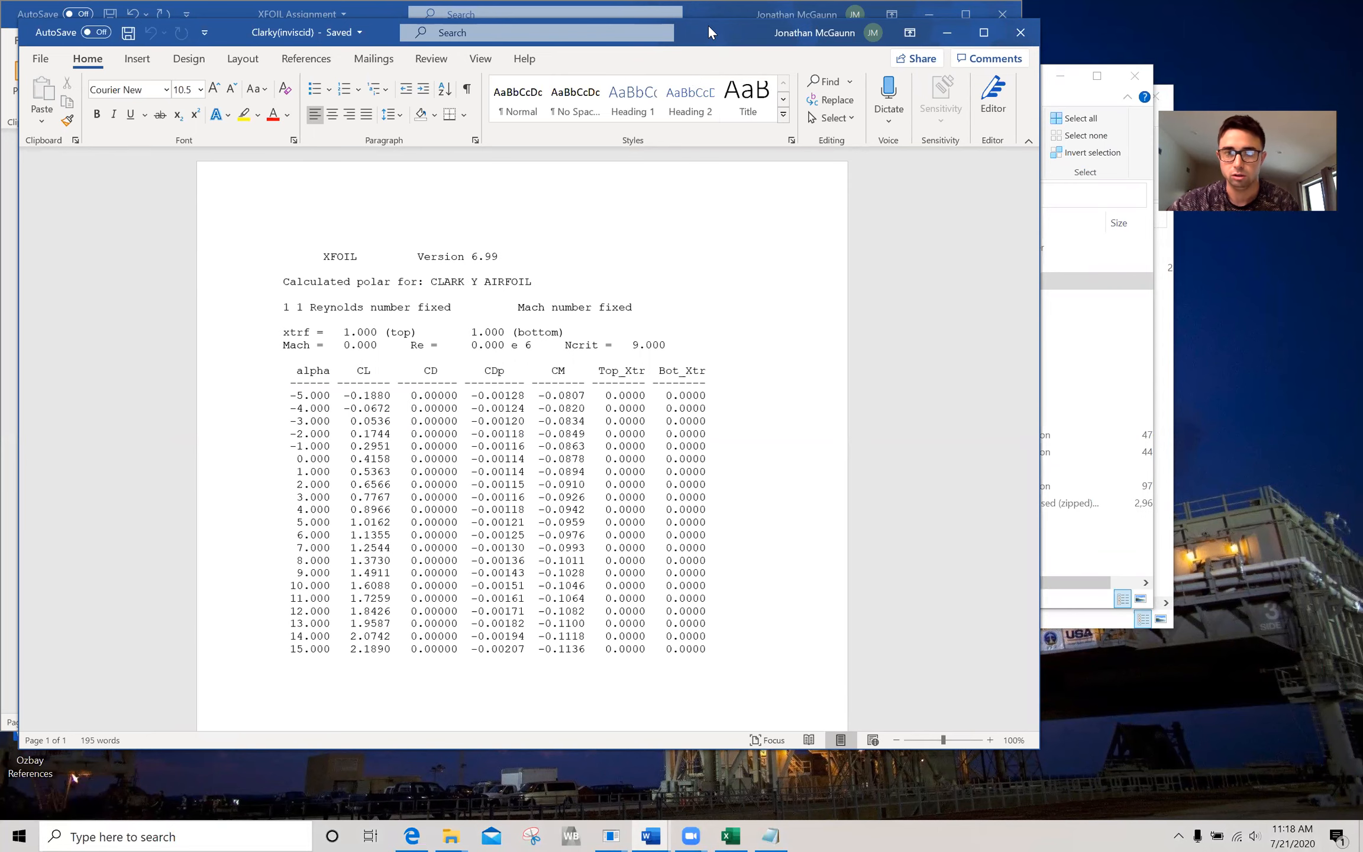
Bring up the pressure plot alongside the Clarky(inviscid) polar document for comparison, and minimize the XFOIL Assignment and xfoil folder windows.
{"action": "left_click_drag", "start_coordinate": [366, 7], "coordinate": [366, 236]}
{"action": "left_click", "coordinate": [926, 244]}
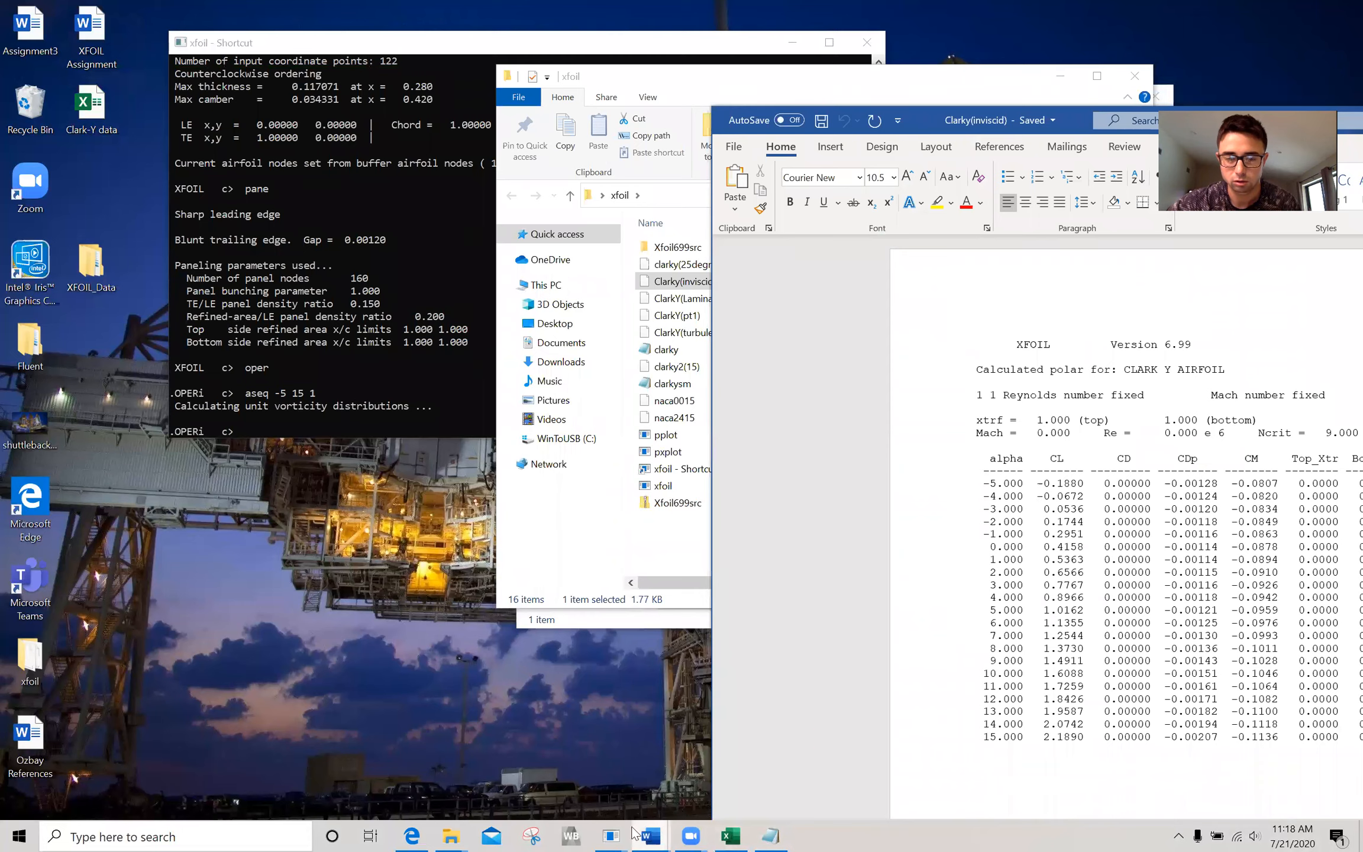
{"action": "mouse_move", "coordinate": [615, 834]}
{"action": "left_click", "coordinate": [689, 745]}
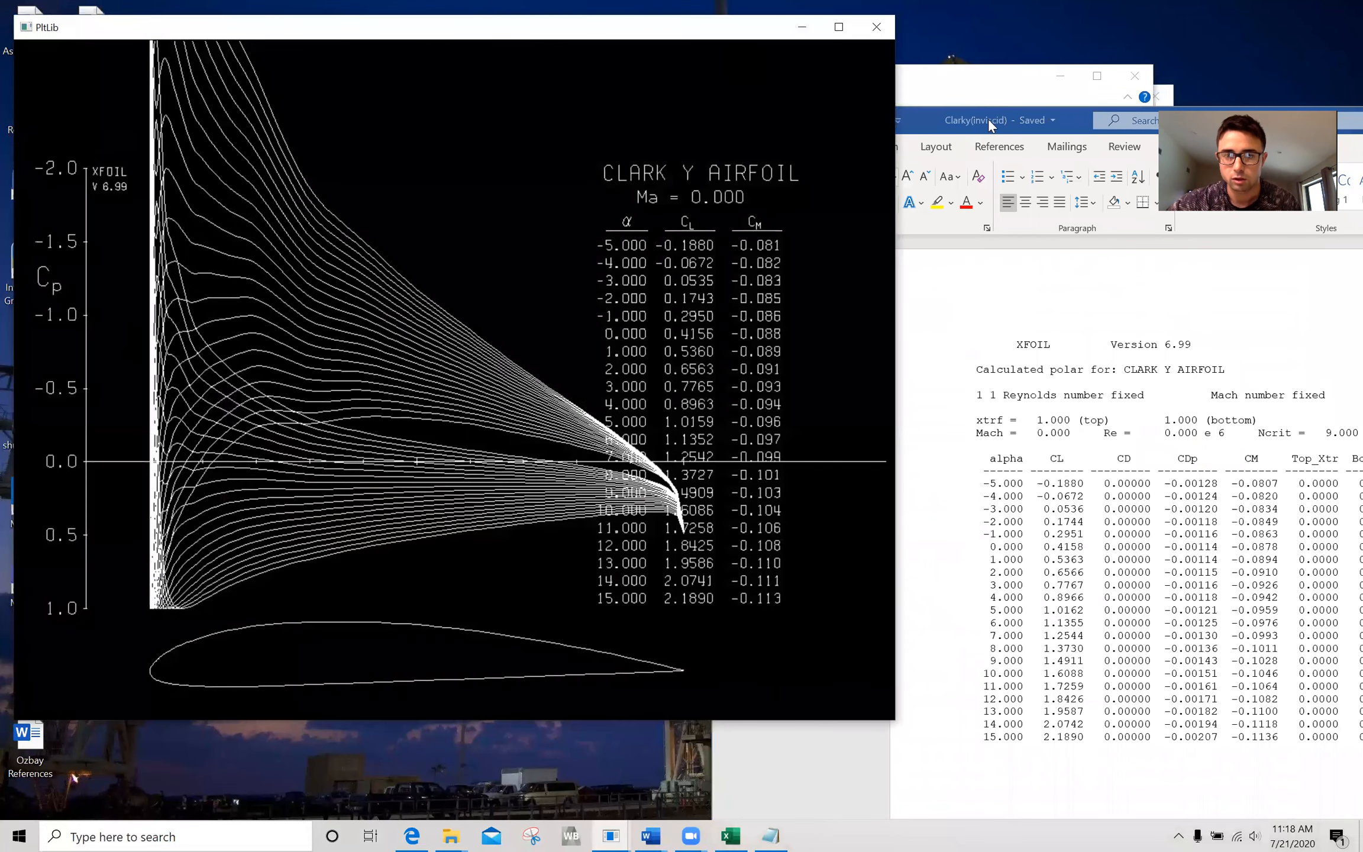
{"action": "left_click", "coordinate": [908, 118]}
{"action": "left_click", "coordinate": [935, 66]}
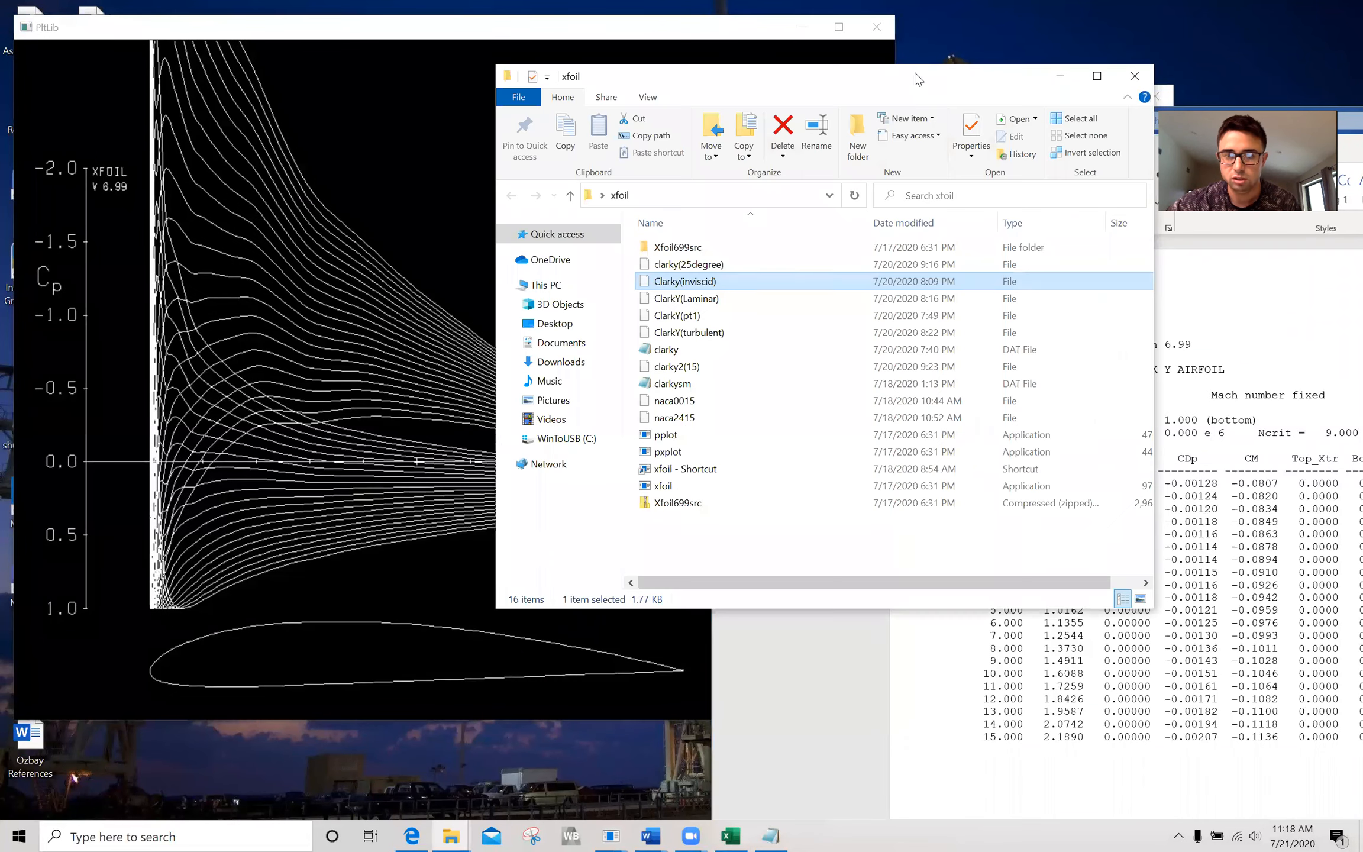
{"action": "left_click", "coordinate": [1051, 83]}
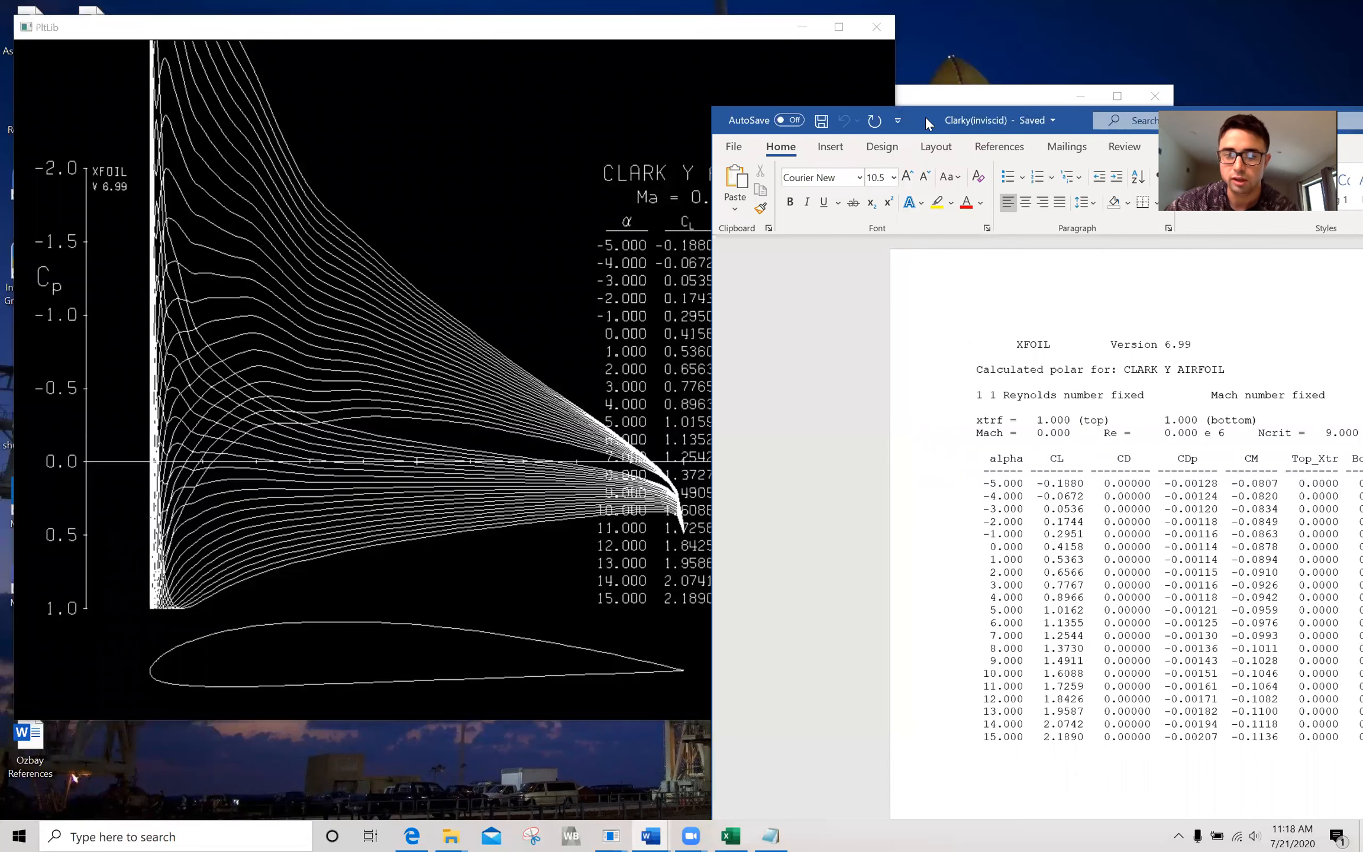
Move the Clarky(inviscid) polar document fully into view beside the pressure plot, check its coefficients, and minimize the document.
{"action": "left_click_drag", "start_coordinate": [924, 115], "coordinate": [932, 26]}
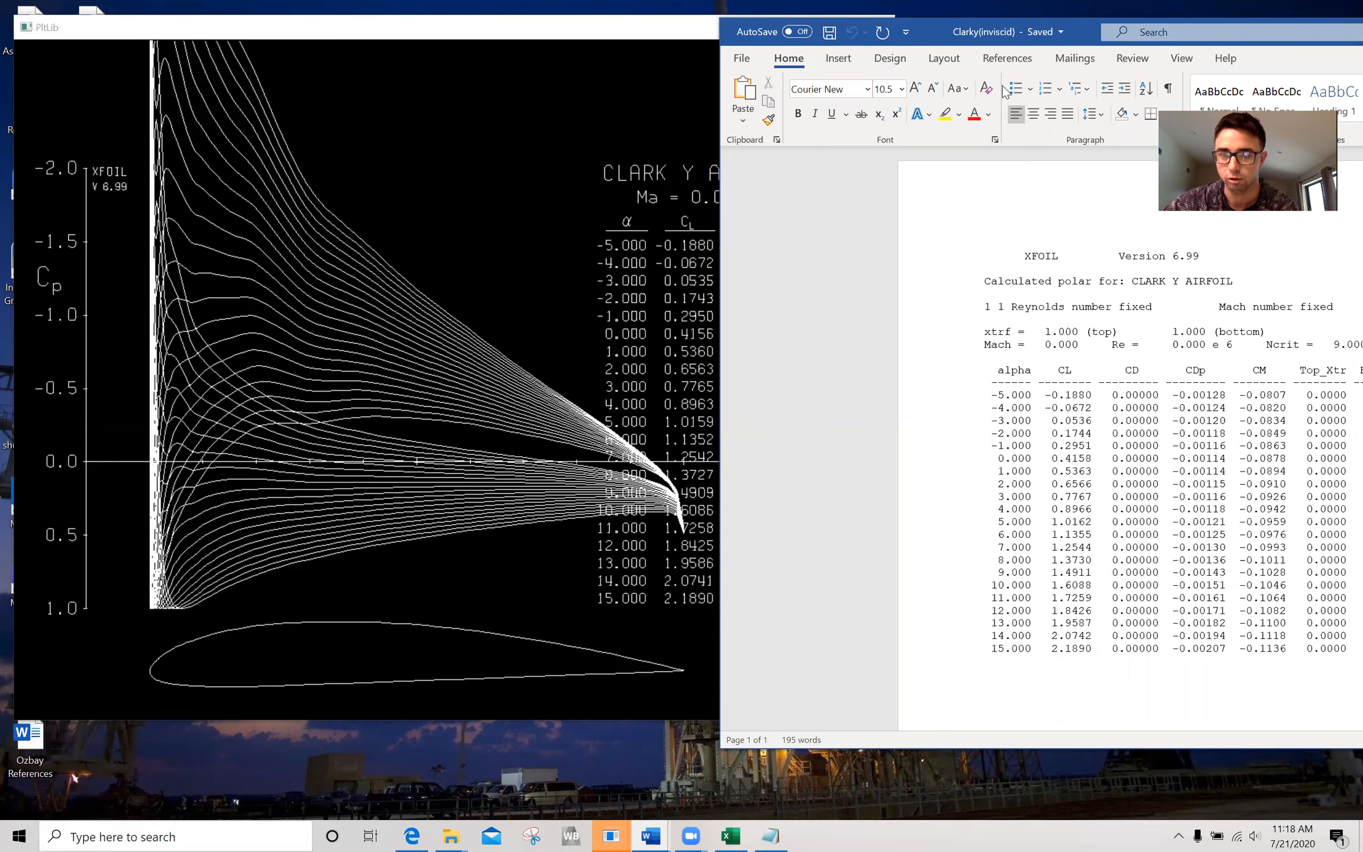
{"action": "left_click_drag", "start_coordinate": [1088, 38], "coordinate": [601, 38]}
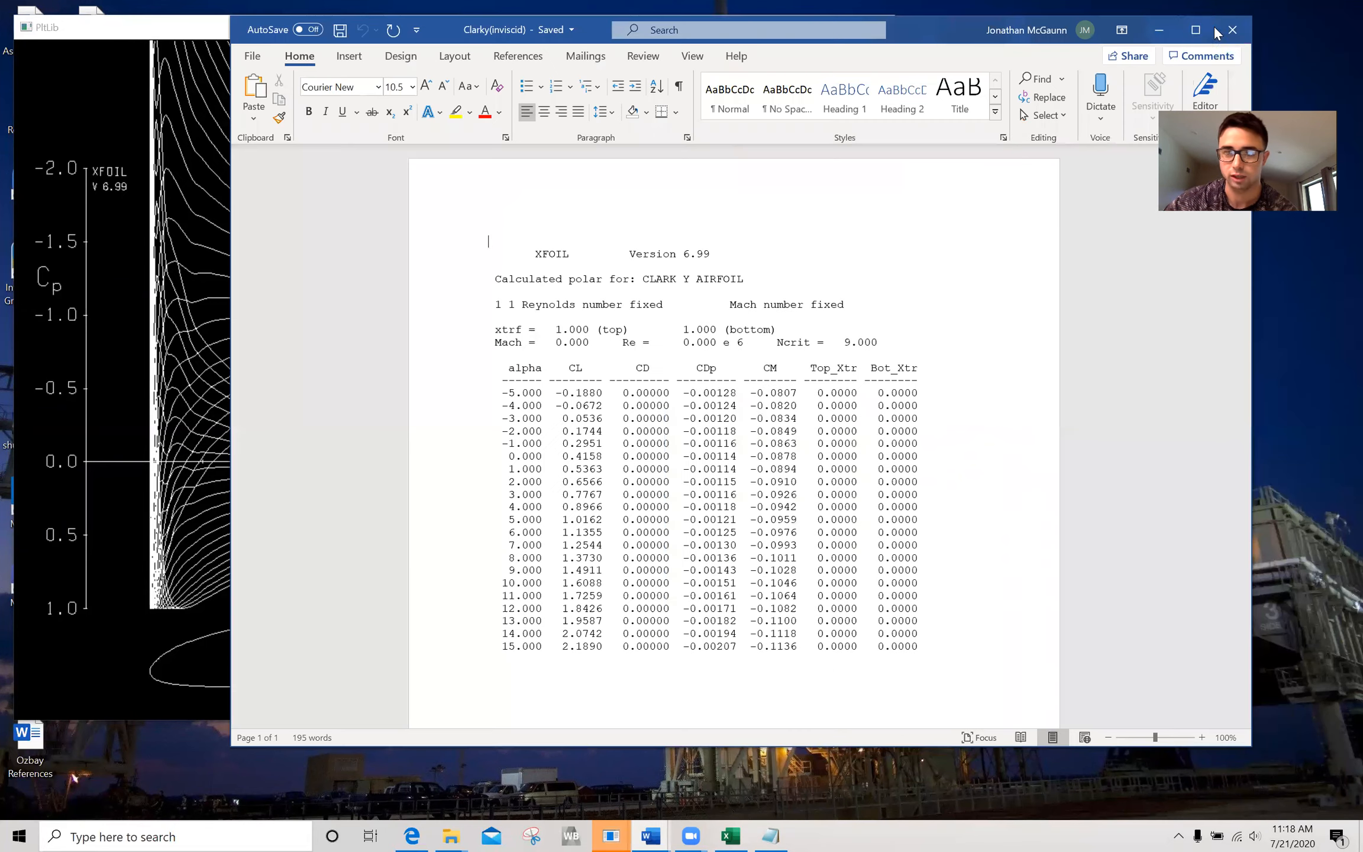
{"action": "left_click", "coordinate": [1163, 27]}
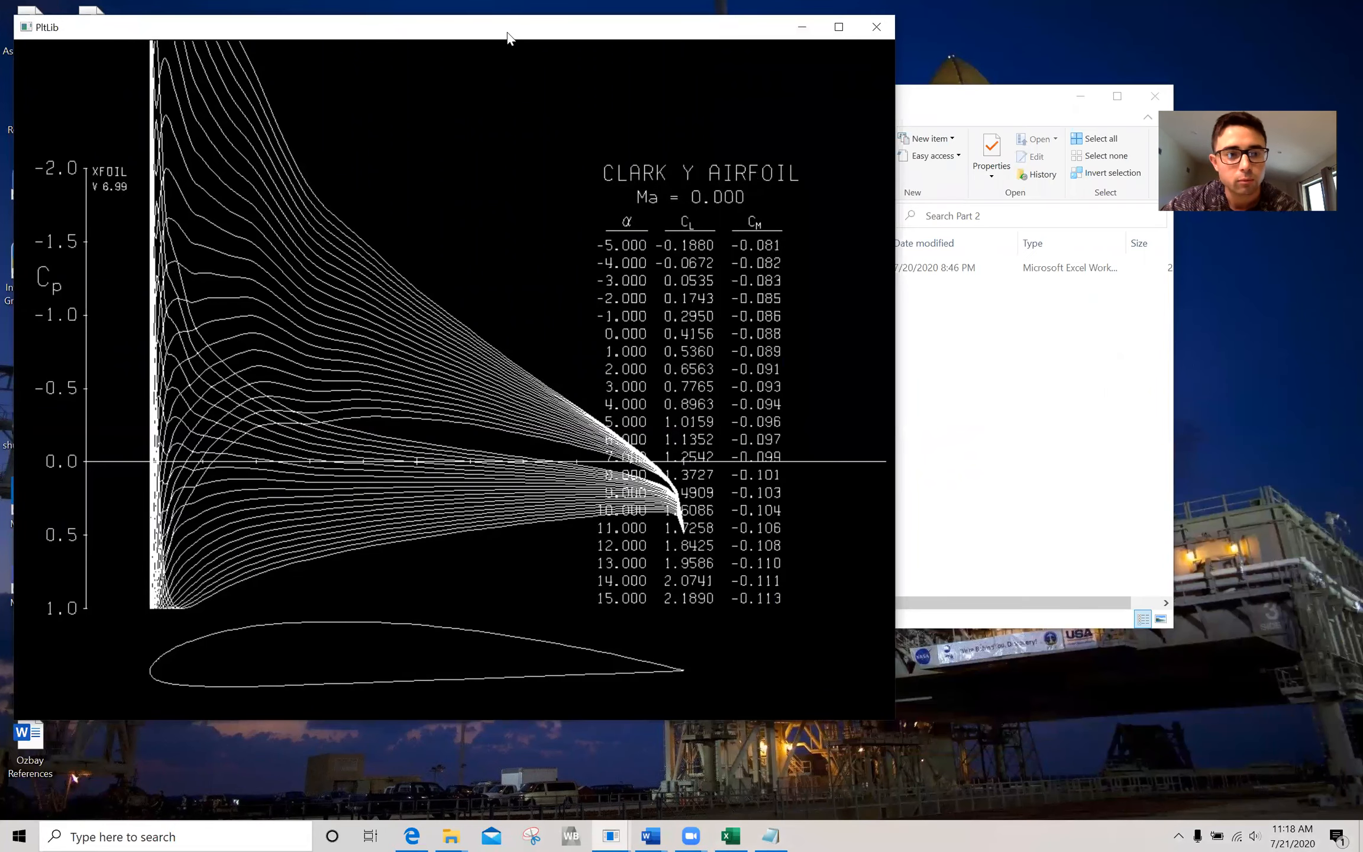
Minimize the inviscid pressure plot and close the current XFOIL session.
{"action": "left_click_drag", "start_coordinate": [488, 35], "coordinate": [672, 55]}
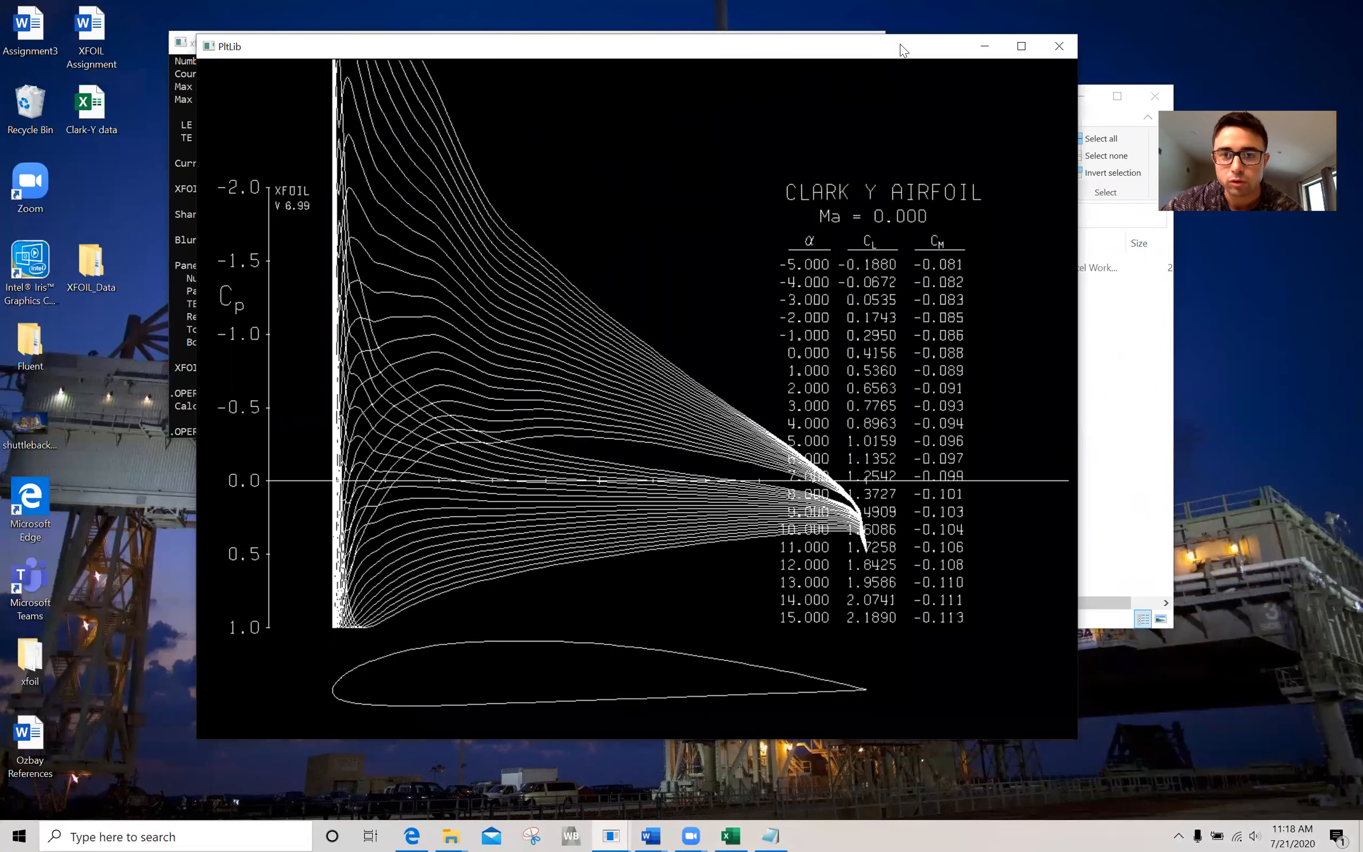
{"action": "left_click", "coordinate": [999, 48]}
{"action": "left_click", "coordinate": [381, 374]}
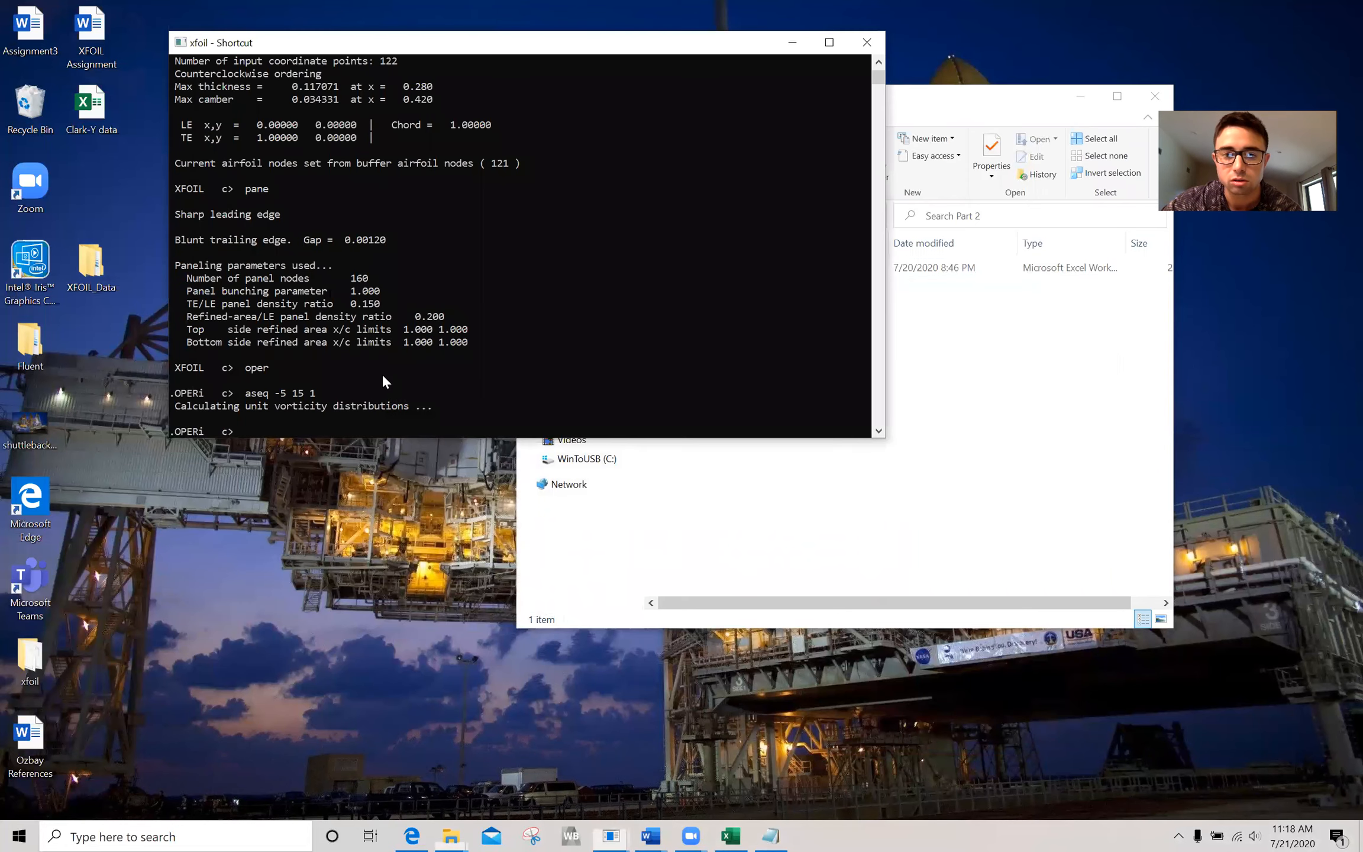
{"action": "left_click", "coordinate": [867, 42]}
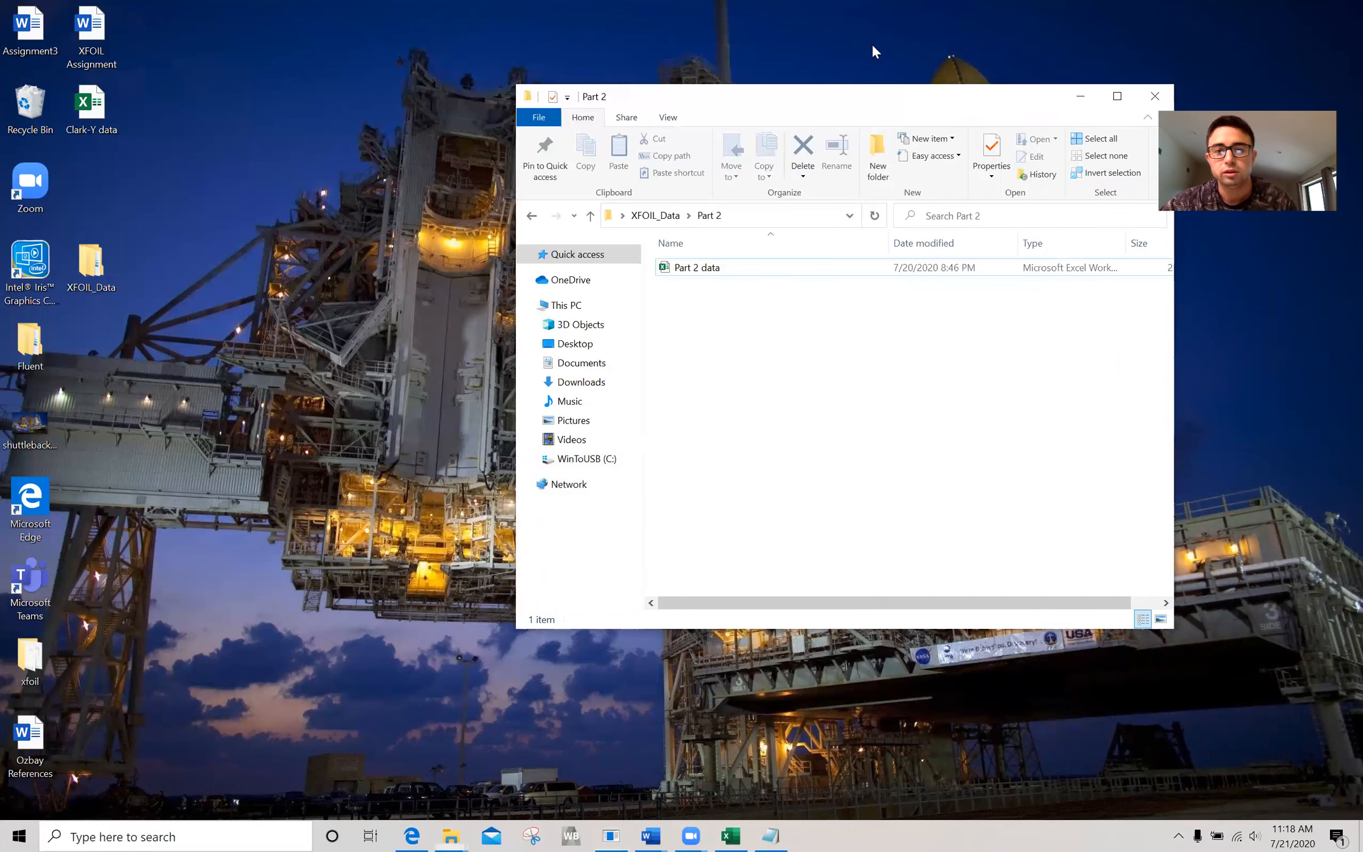
Open the Part 2 data workbook, view its laminar and turbulent tables, and minimize the workbook and the Part 2 folder.
{"action": "double_click", "coordinate": [700, 267]}
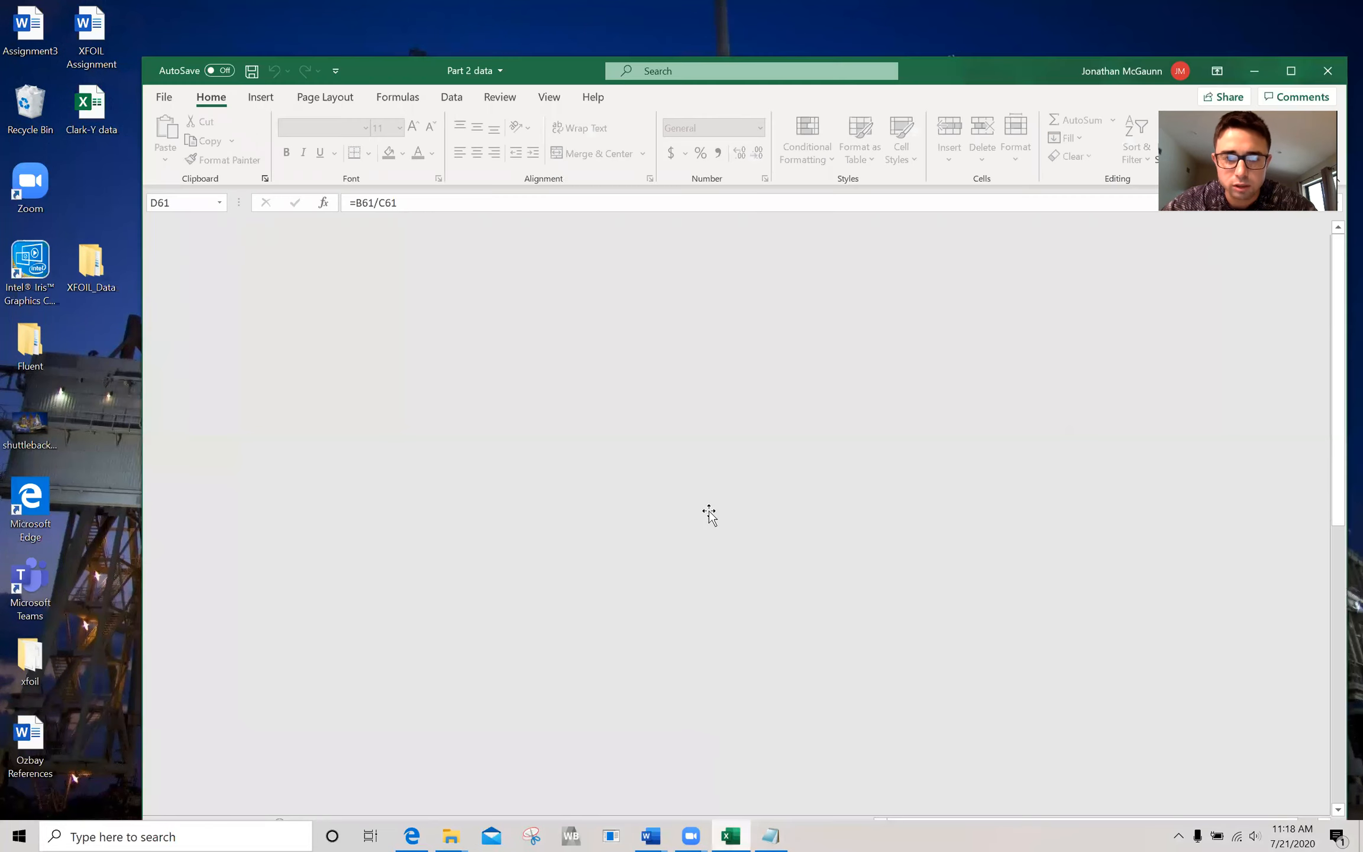
{"action": "scroll", "coordinate": [521, 522], "scroll_direction": "down", "scroll_amount": 6}
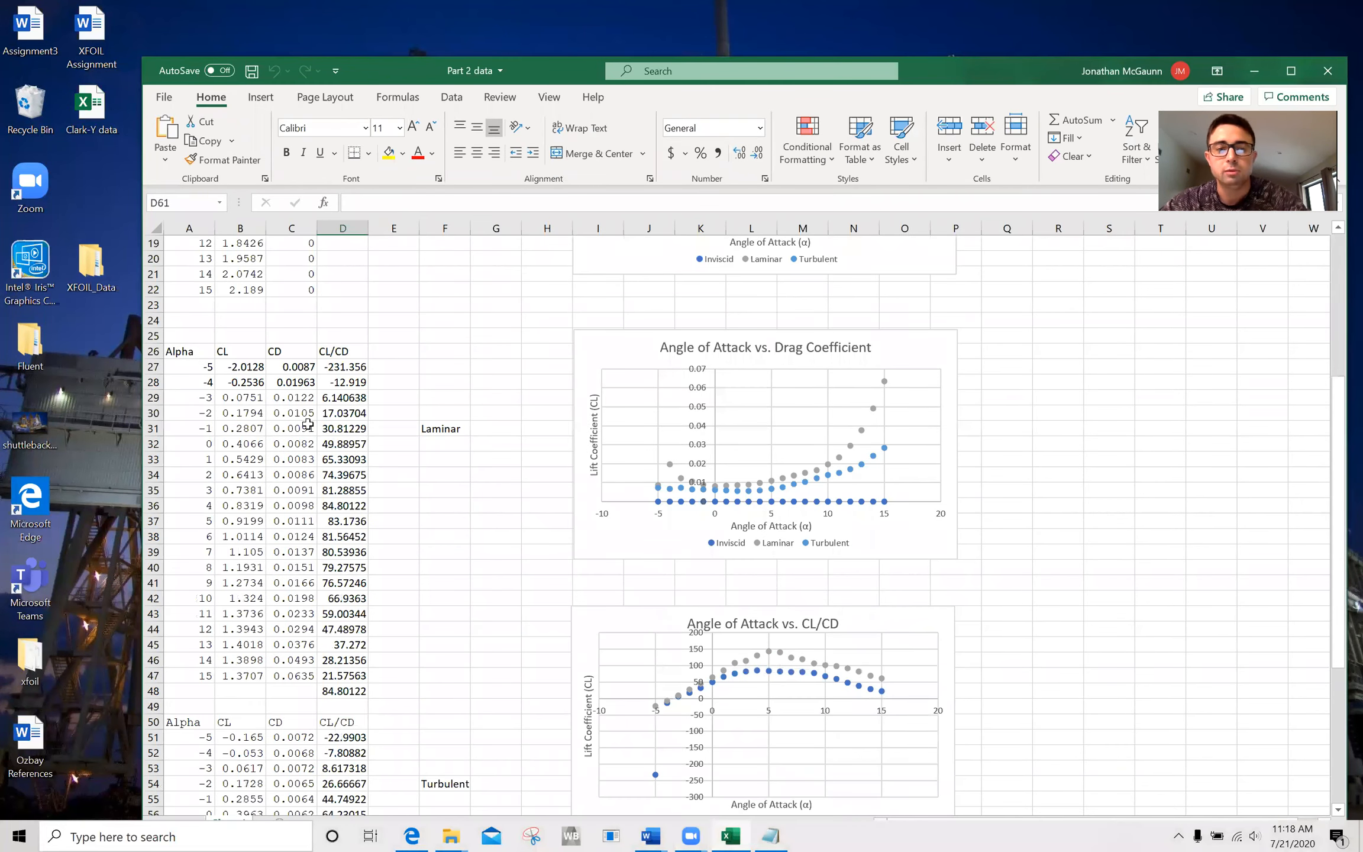
{"action": "scroll", "coordinate": [399, 695], "scroll_direction": "down", "scroll_amount": 12}
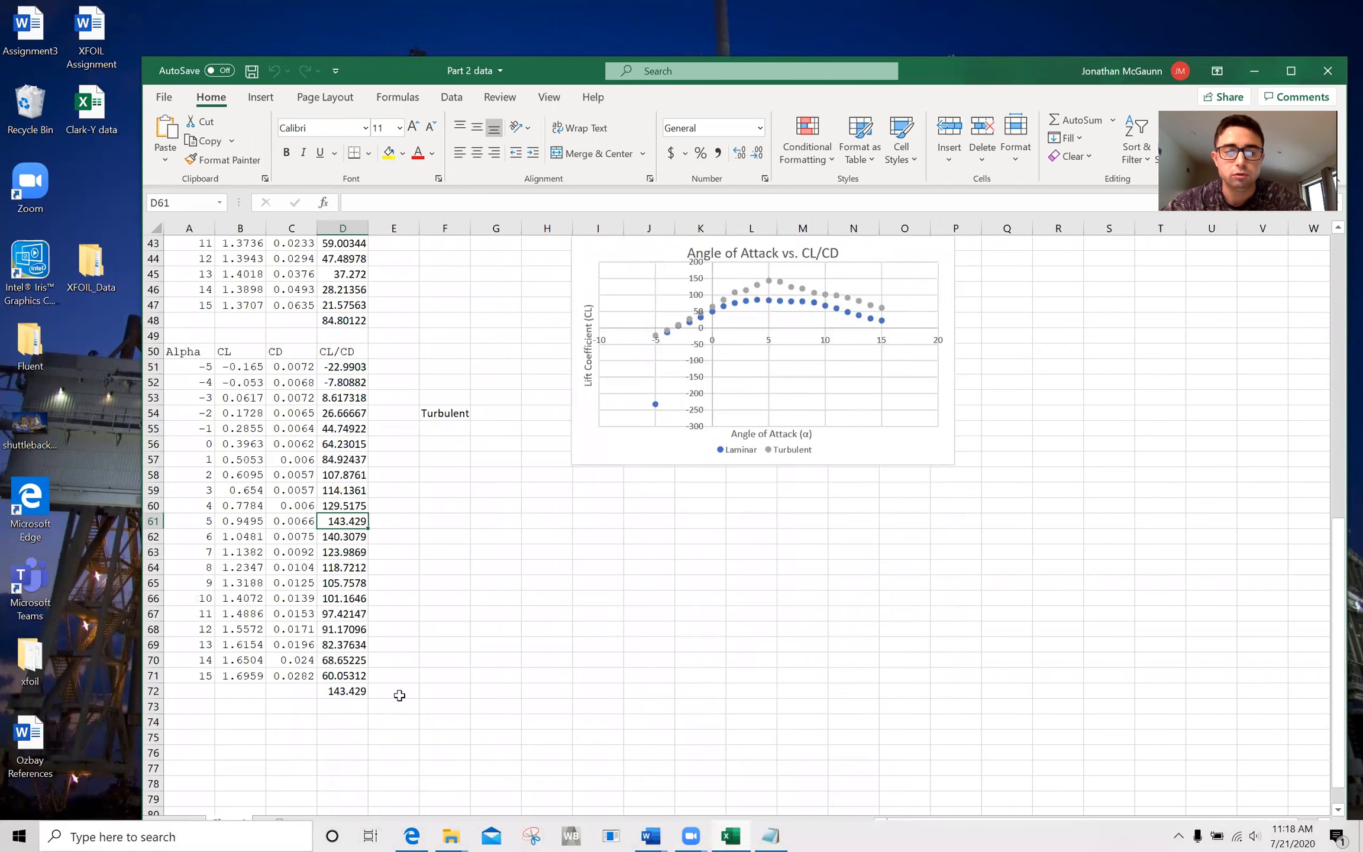
{"action": "scroll", "coordinate": [383, 676], "scroll_direction": "up", "scroll_amount": 2}
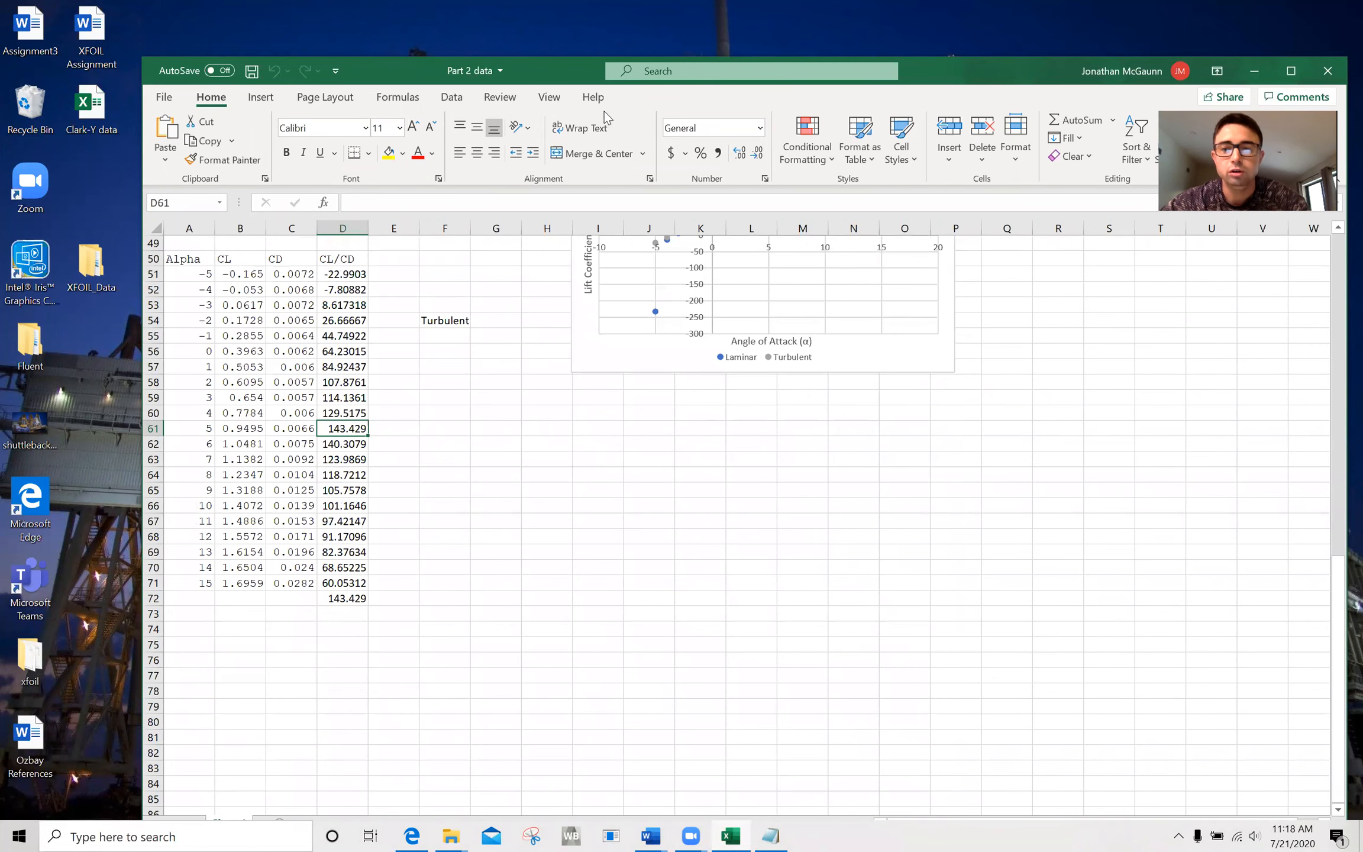
{"action": "left_click", "coordinate": [1254, 71]}
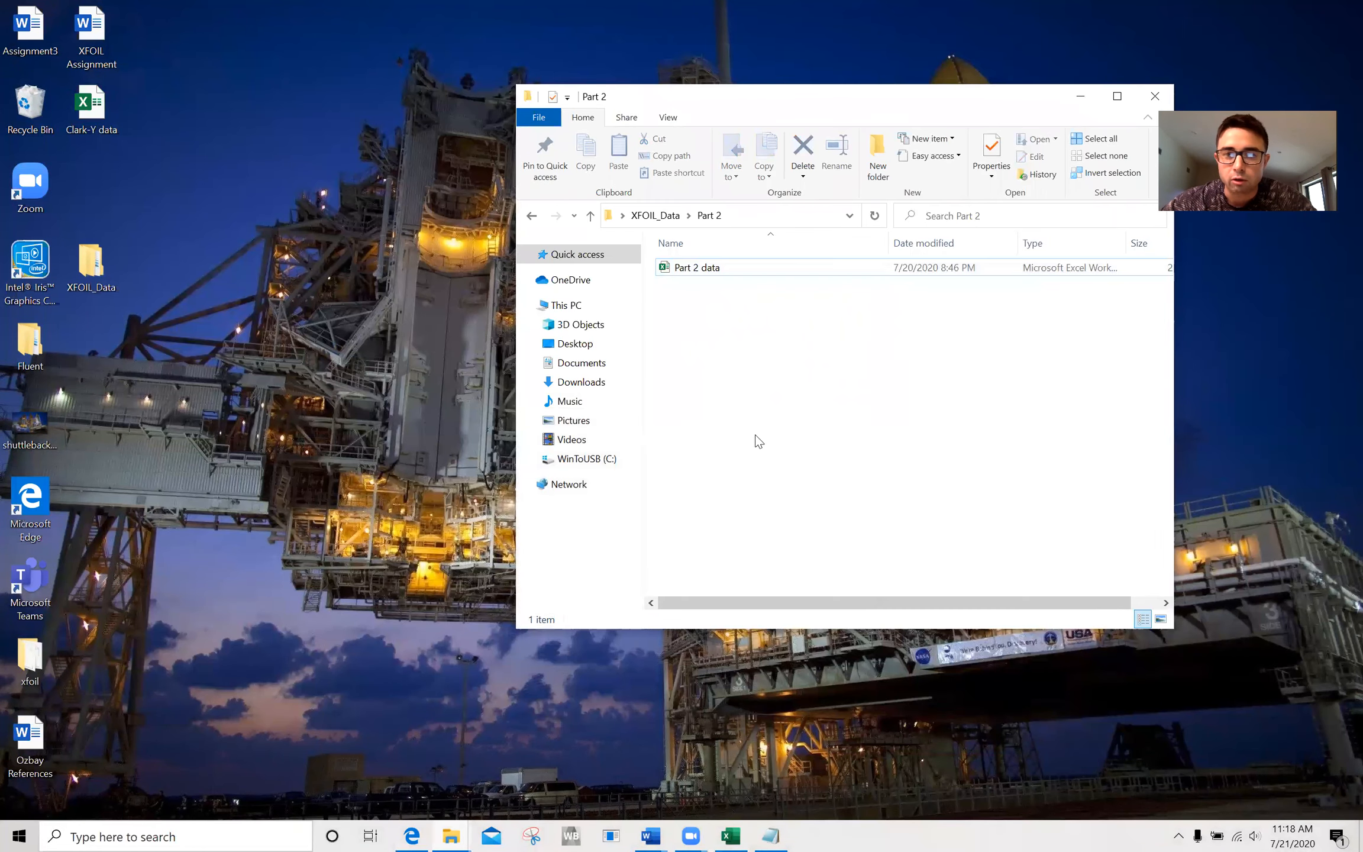
{"action": "left_click", "coordinate": [1080, 96]}
Start a new XFOIL session, load clarky.dat, panel the airfoil with pane, and enter the oper routine.
{"action": "left_click", "coordinate": [610, 835]}
{"action": "type", "text": "load clarky.dat"}
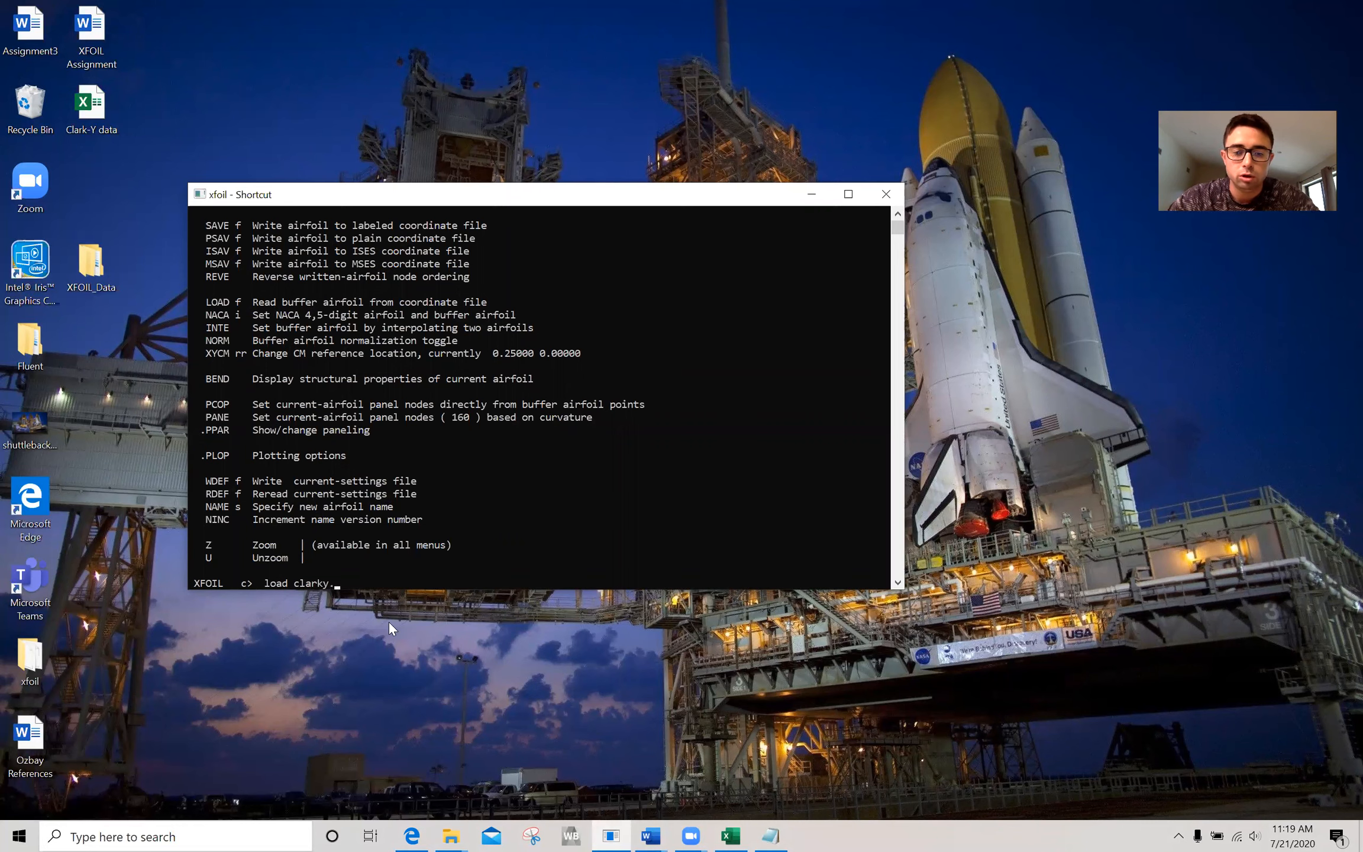
{"action": "key", "text": "Return"}
{"action": "type", "text": "pane"}
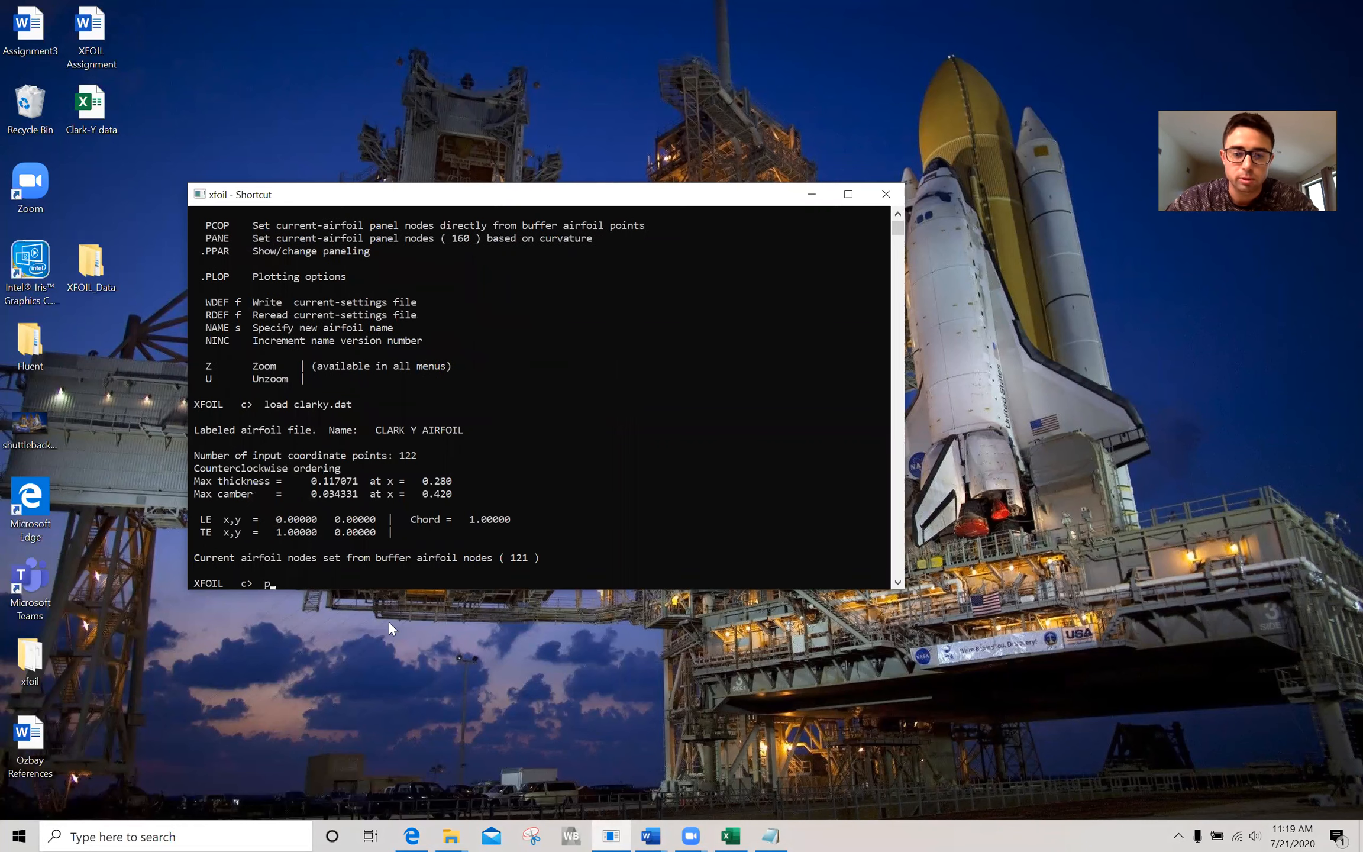
{"action": "key", "text": "Return"}
{"action": "type", "text": "oper"}
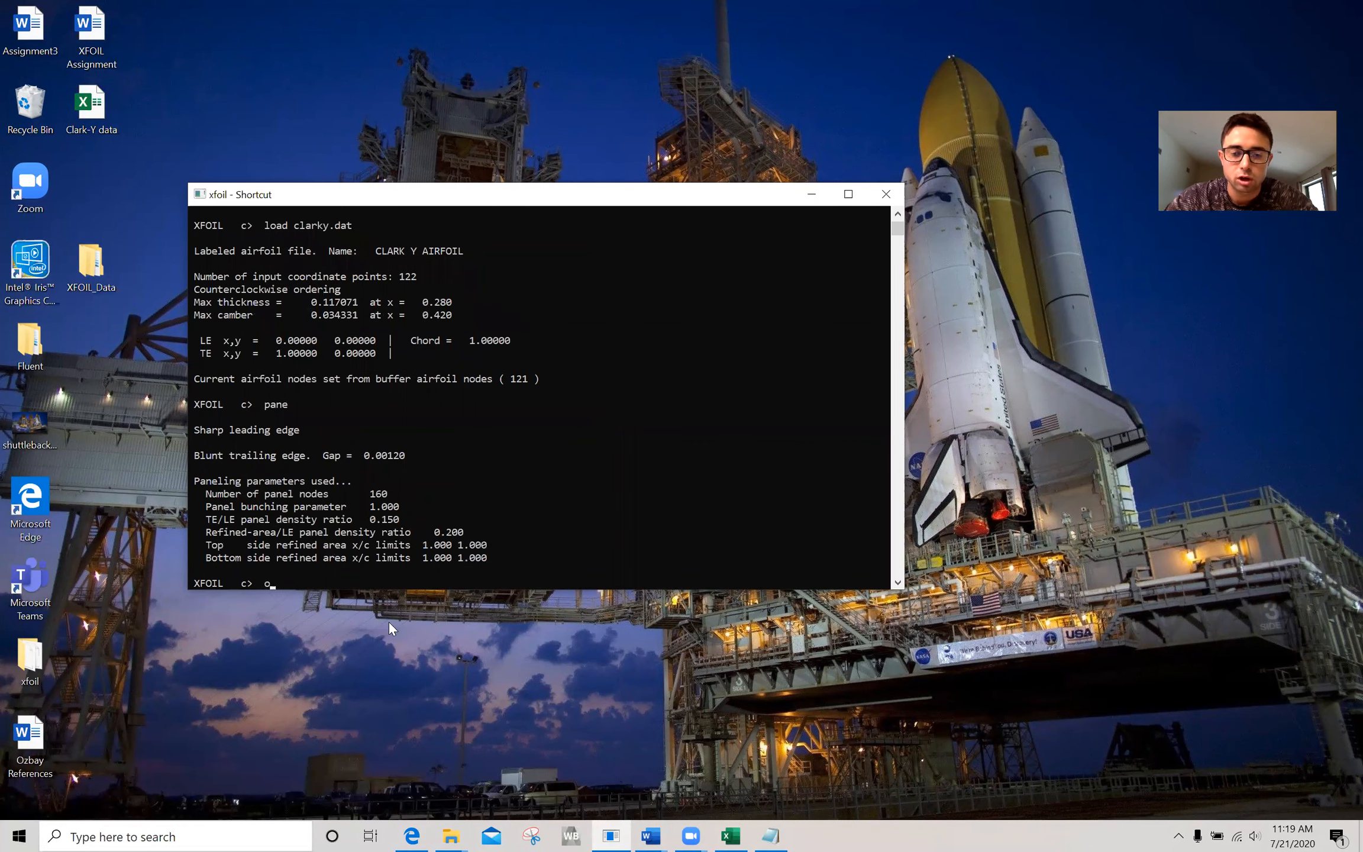
{"action": "key", "text": "Return"}
Switch the Clark Y analysis to viscous mode with a Reynolds number of 300000.
{"action": "type", "text": "v"}
{"action": "key", "text": "Return"}
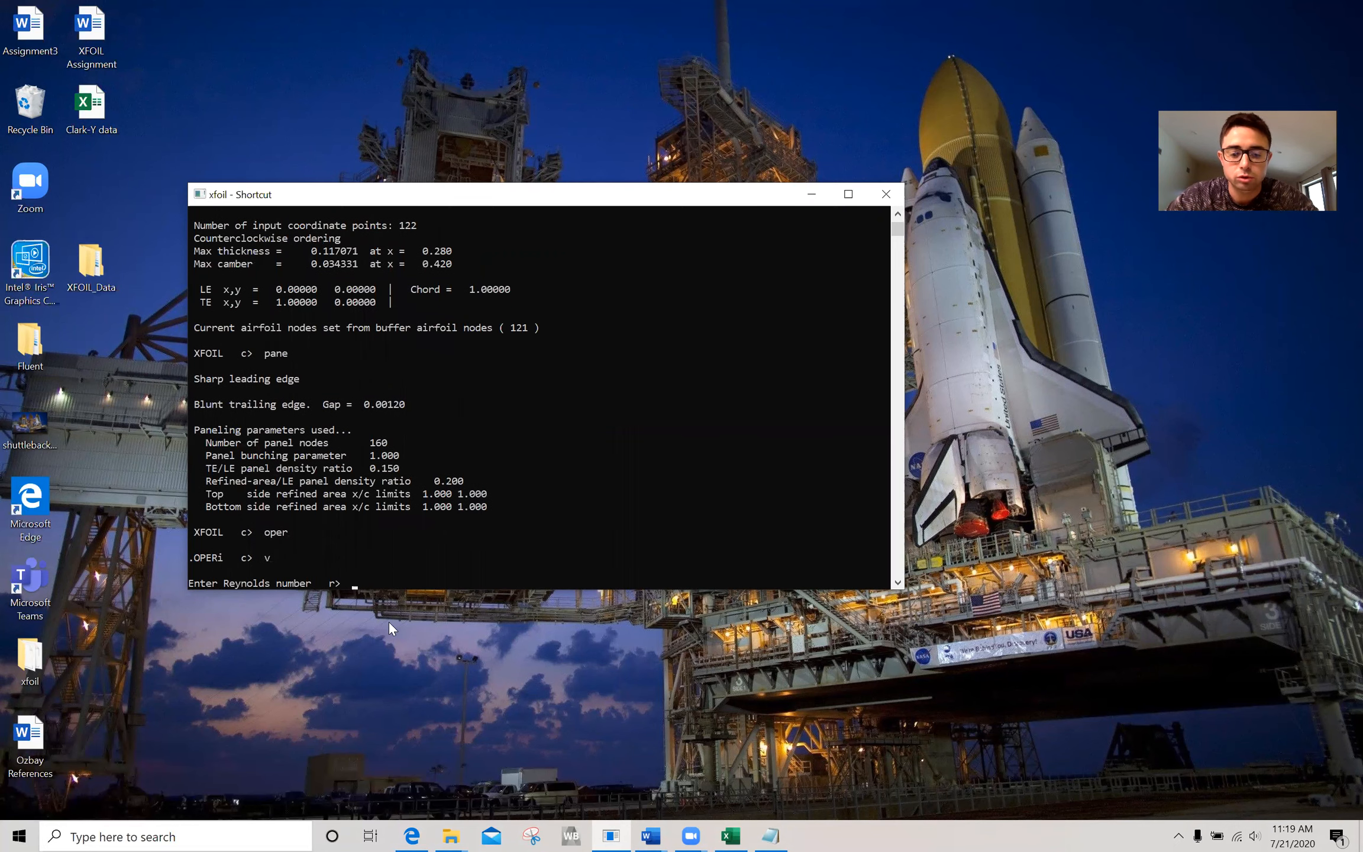
{"action": "type", "text": "300000"}
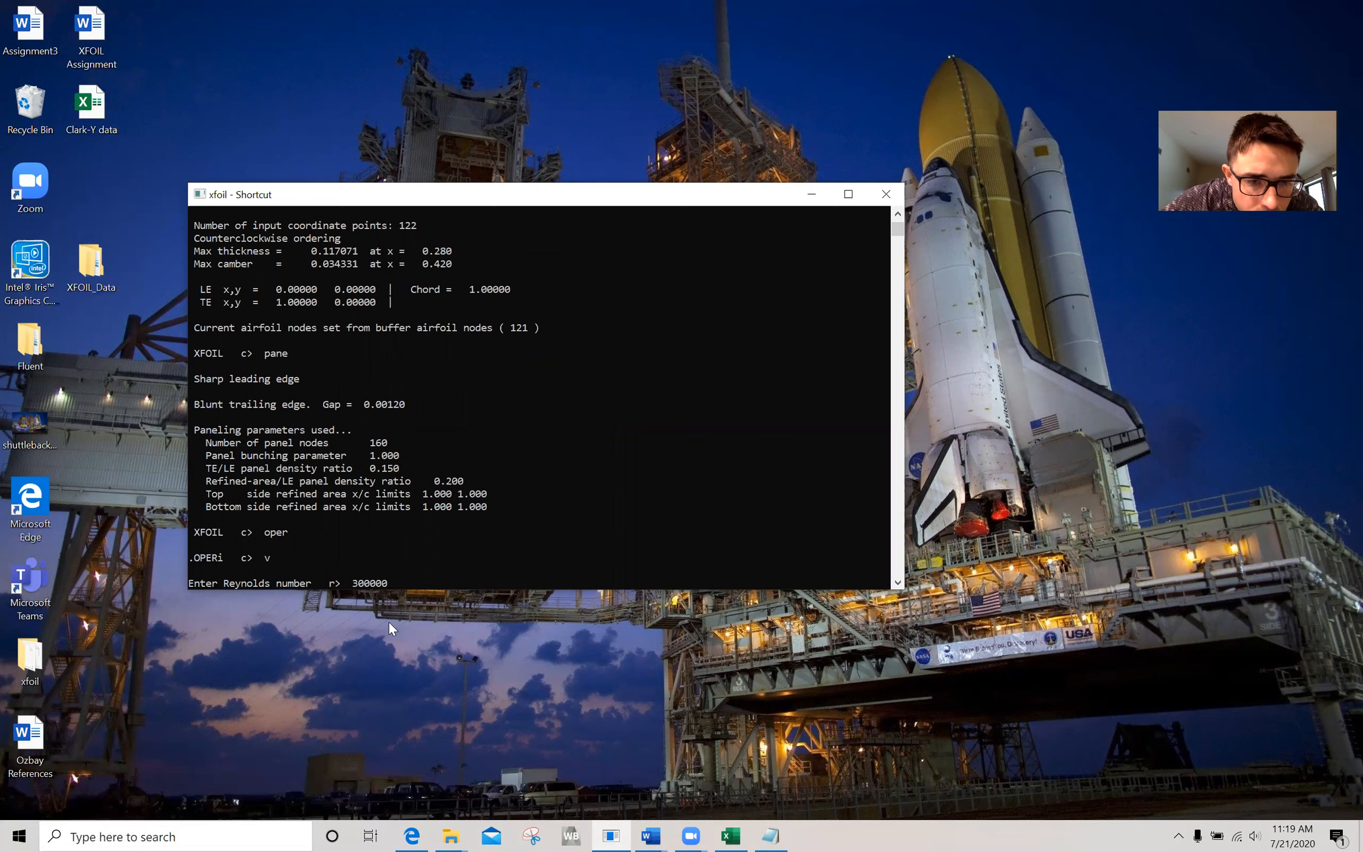
{"action": "key", "text": "Return"}
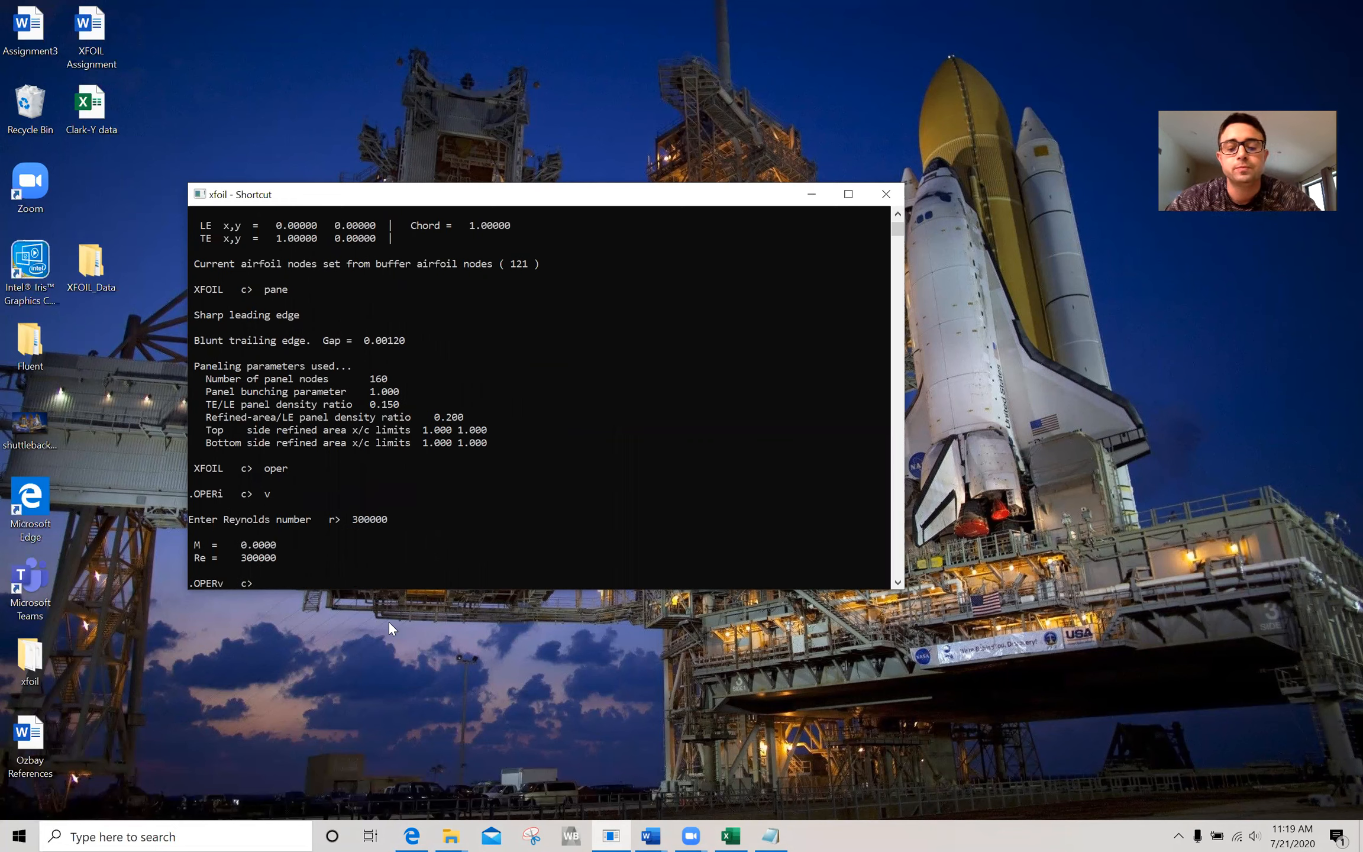
{"action": "type", "text": "pacc"}
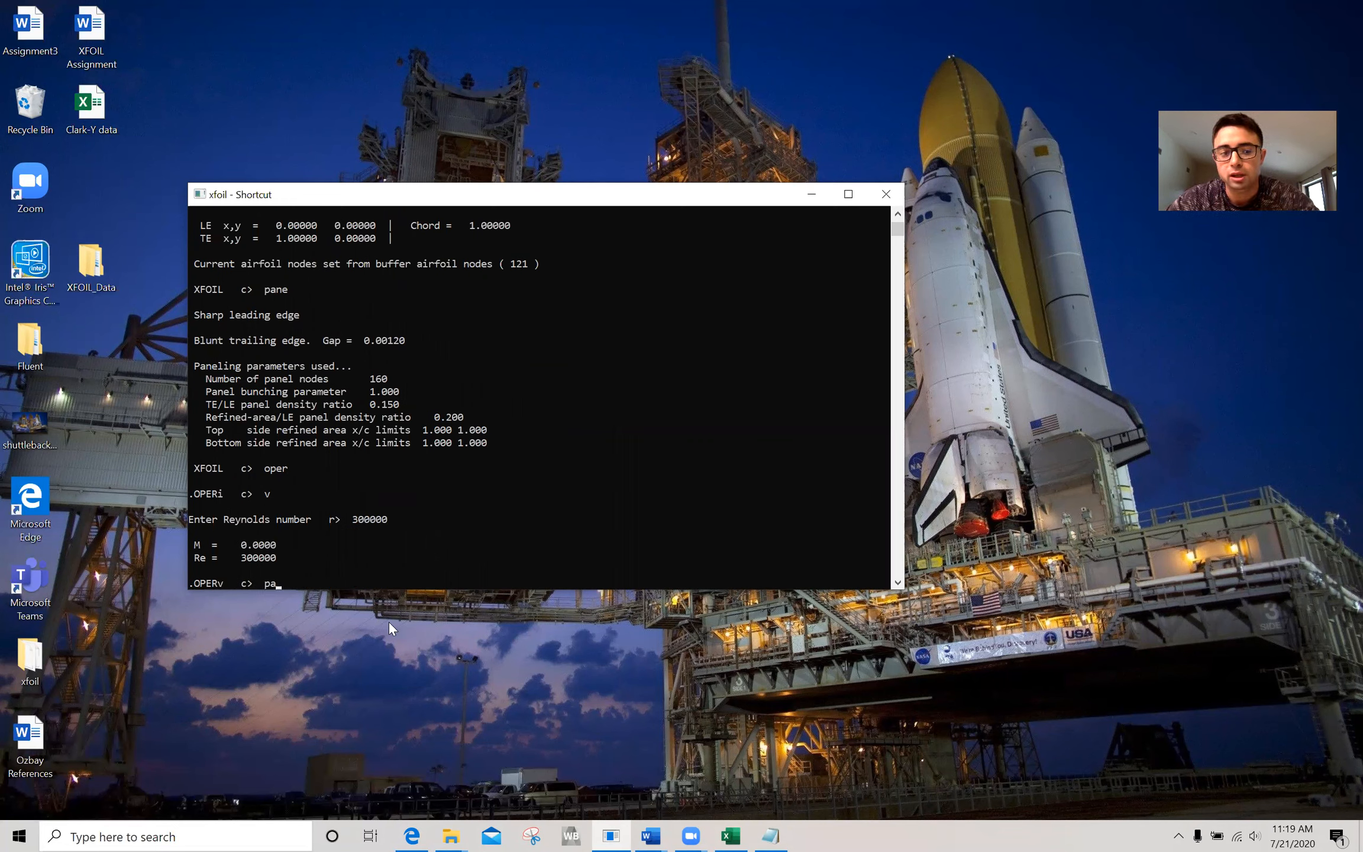
{"action": "key", "text": "BackSpace"}
{"action": "key", "text": "BackSpace"}
{"action": "key", "text": "BackSpace"}
{"action": "key", "text": "BackSpace"}
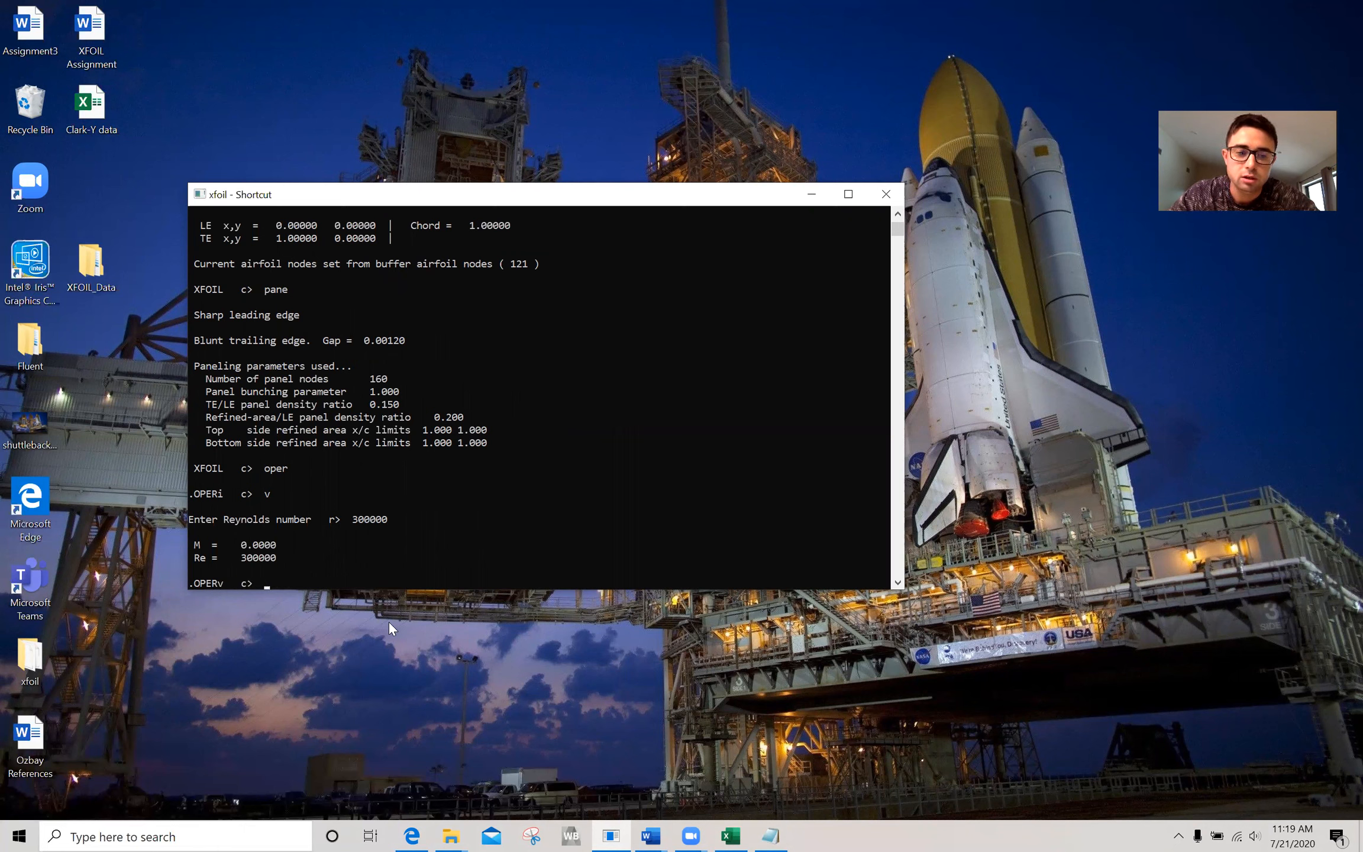
Run the viscous angle-of-attack sequence aseq -5 15 1 at Reynolds number 300000.
{"action": "type", "text": "asdq"}
{"action": "key", "text": "BackSpace"}
{"action": "key", "text": "BackSpace"}
{"action": "type", "text": "eq"}
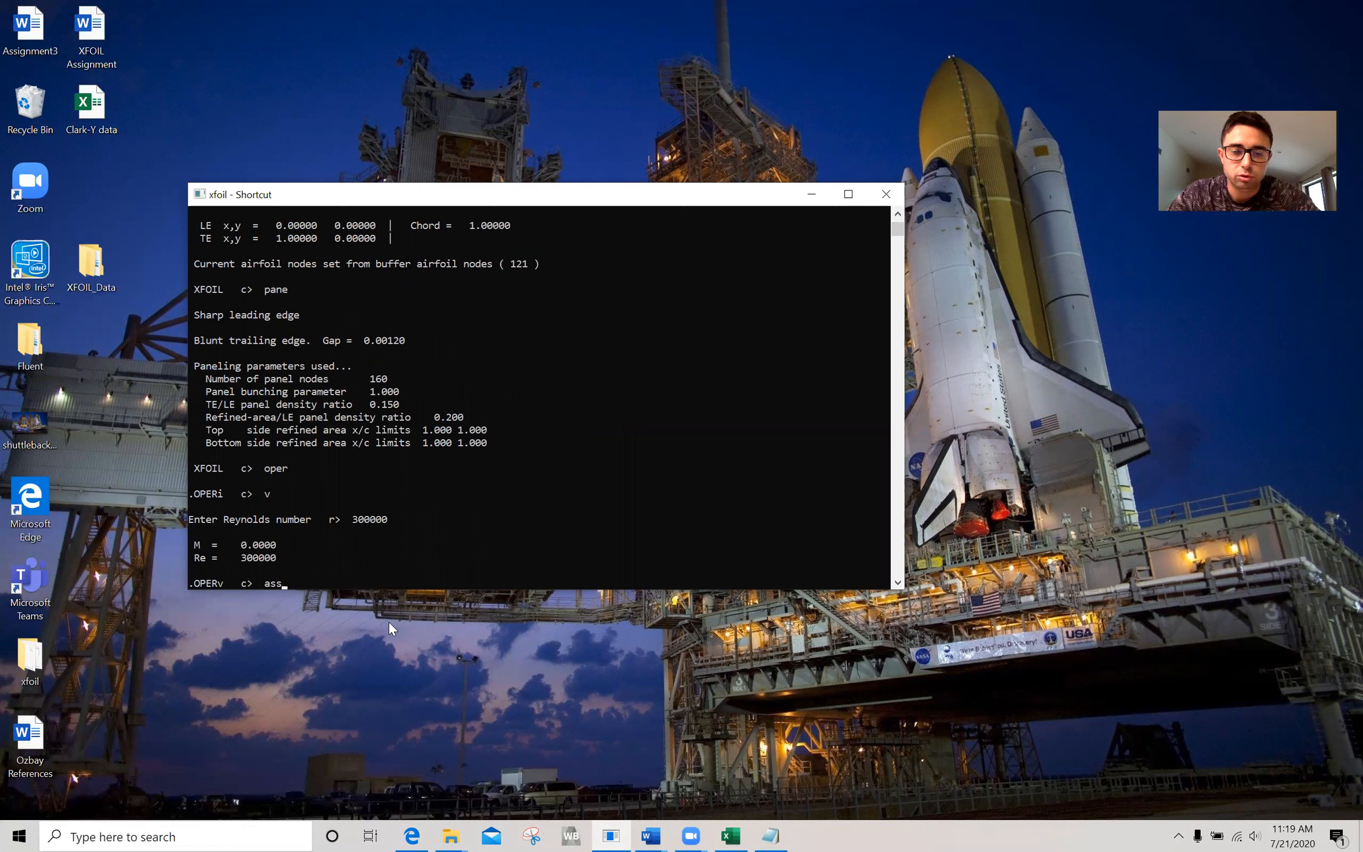
{"action": "type", "text": " -5 `5"}
{"action": "key", "text": "BackSpace"}
{"action": "key", "text": "BackSpace"}
{"action": "type", "text": "15 1"}
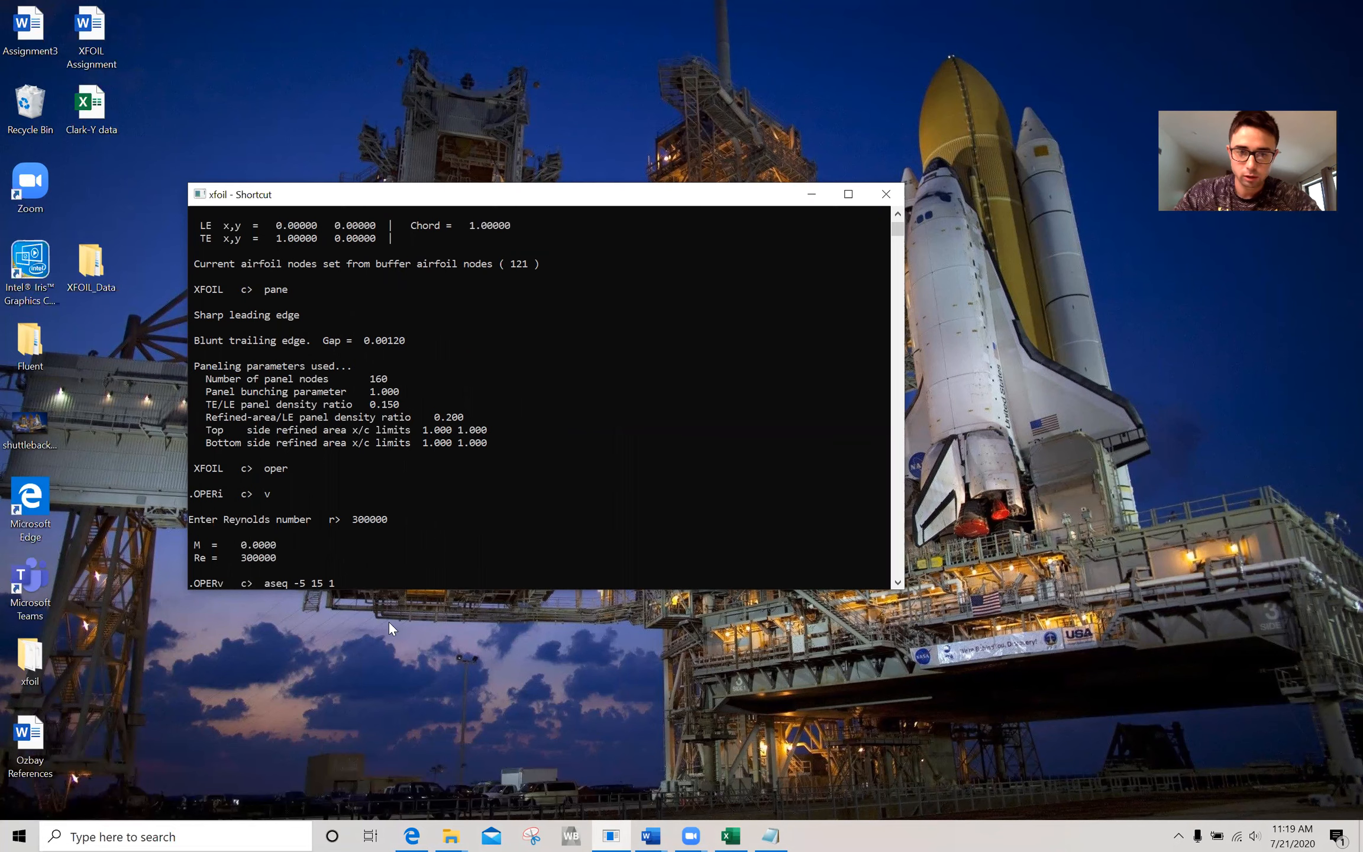
{"action": "key", "text": "Return"}
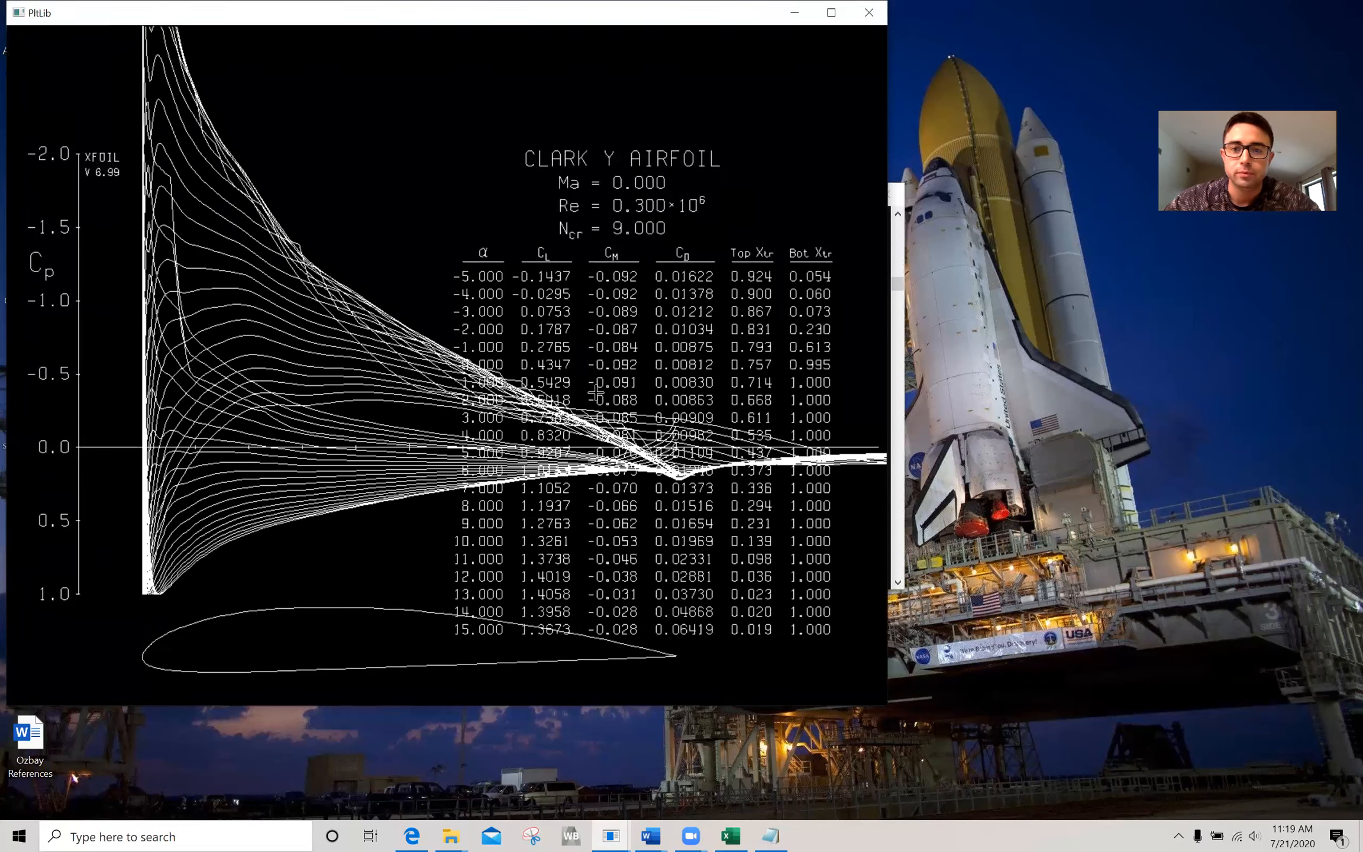
Move the viscous pressure plot down, minimize it, and close the XFOIL session.
{"action": "left_click_drag", "start_coordinate": [733, 13], "coordinate": [785, 102]}
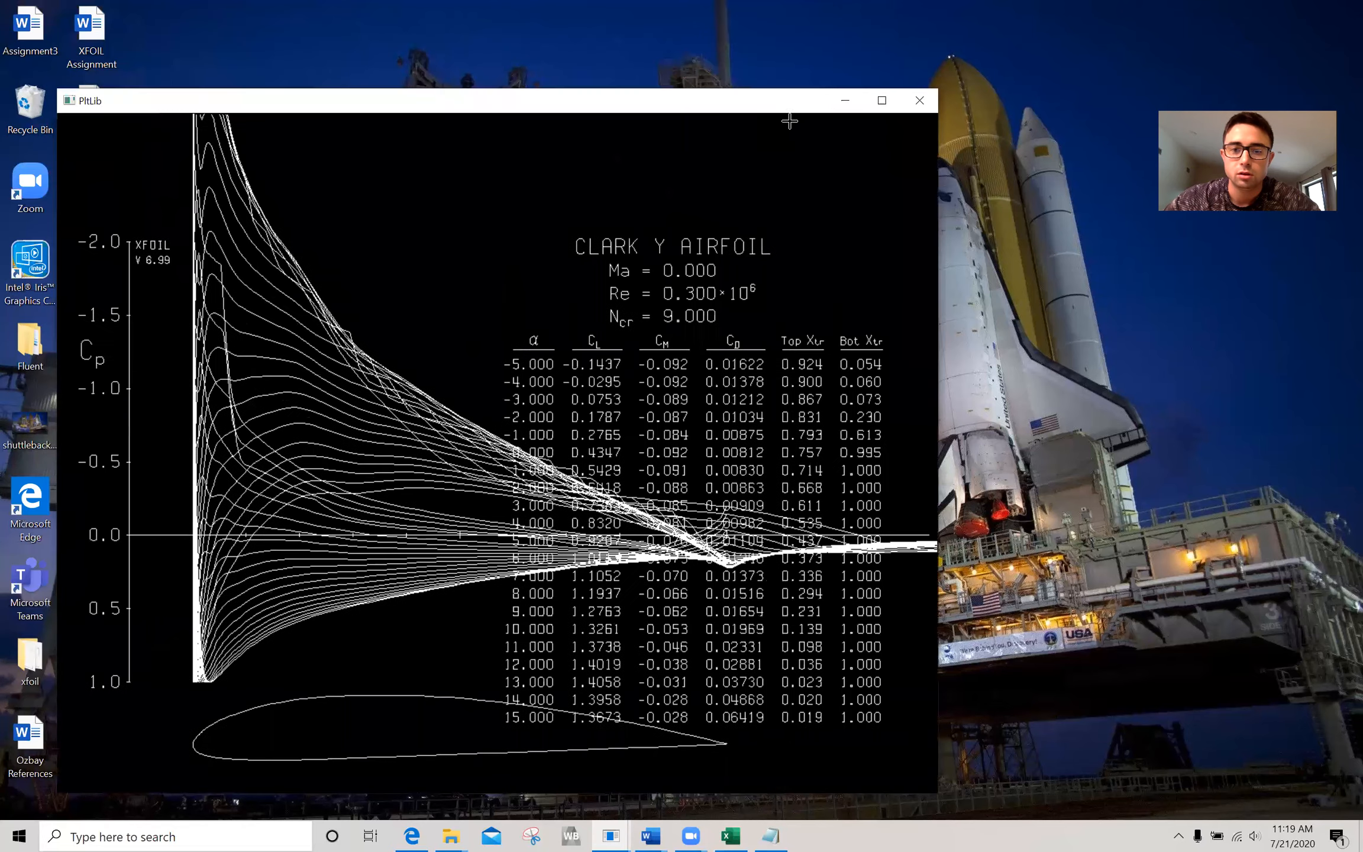
{"action": "left_click", "coordinate": [852, 103]}
{"action": "left_click", "coordinate": [521, 568]}
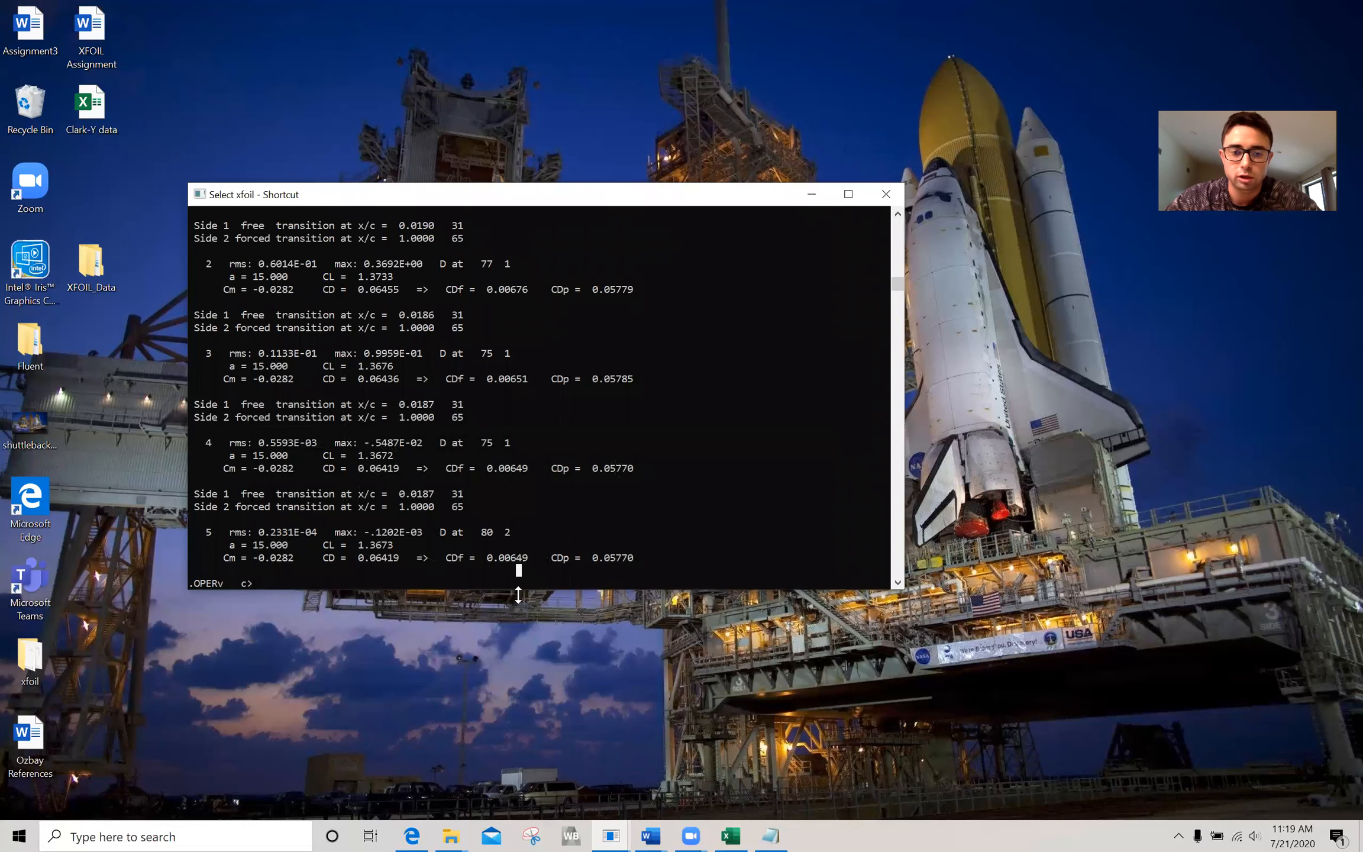
Start a fresh XFOIL session, load clarky.dat, panel it with pane, and enter the oper routine.
{"action": "left_click", "coordinate": [611, 836]}
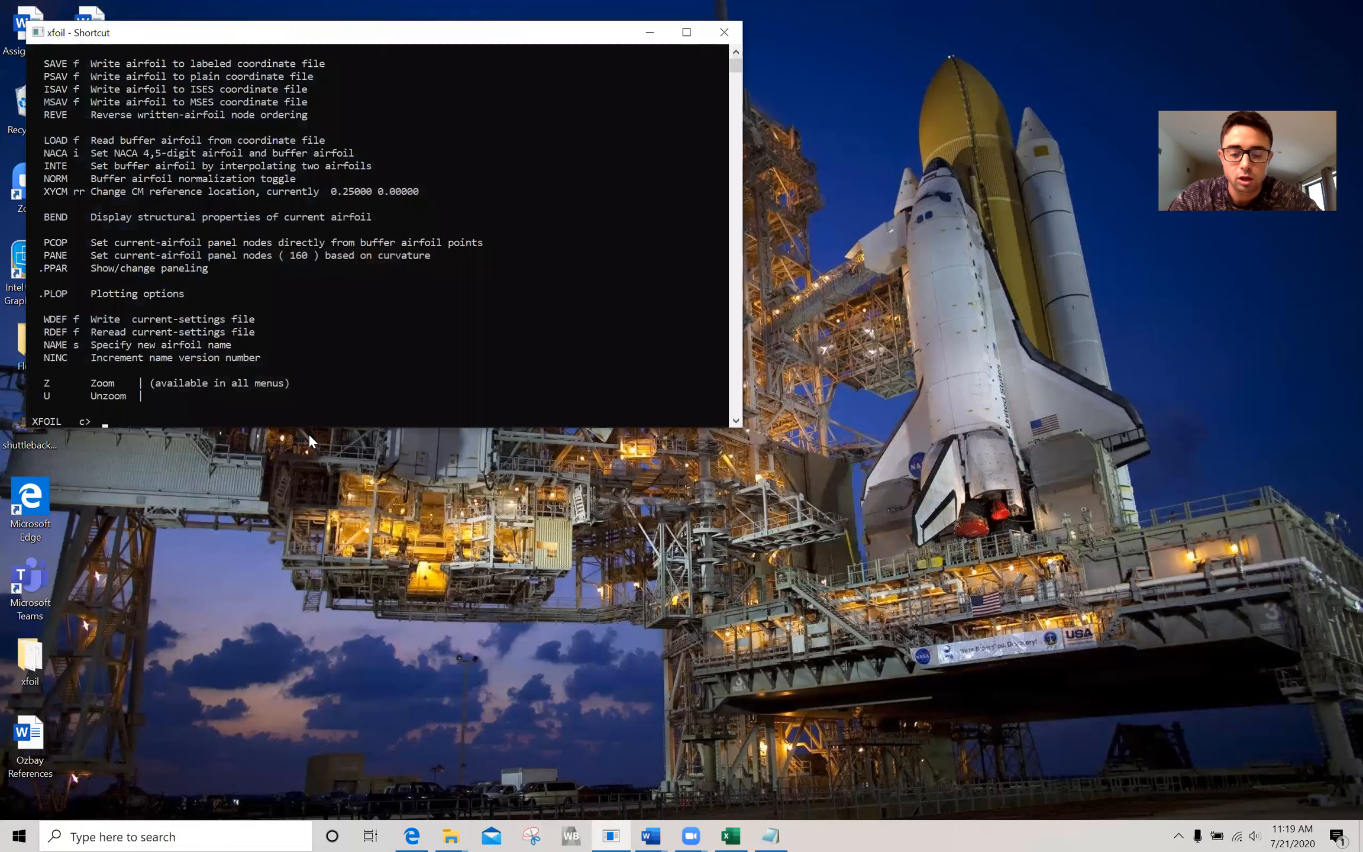
{"action": "type", "text": "loa"}
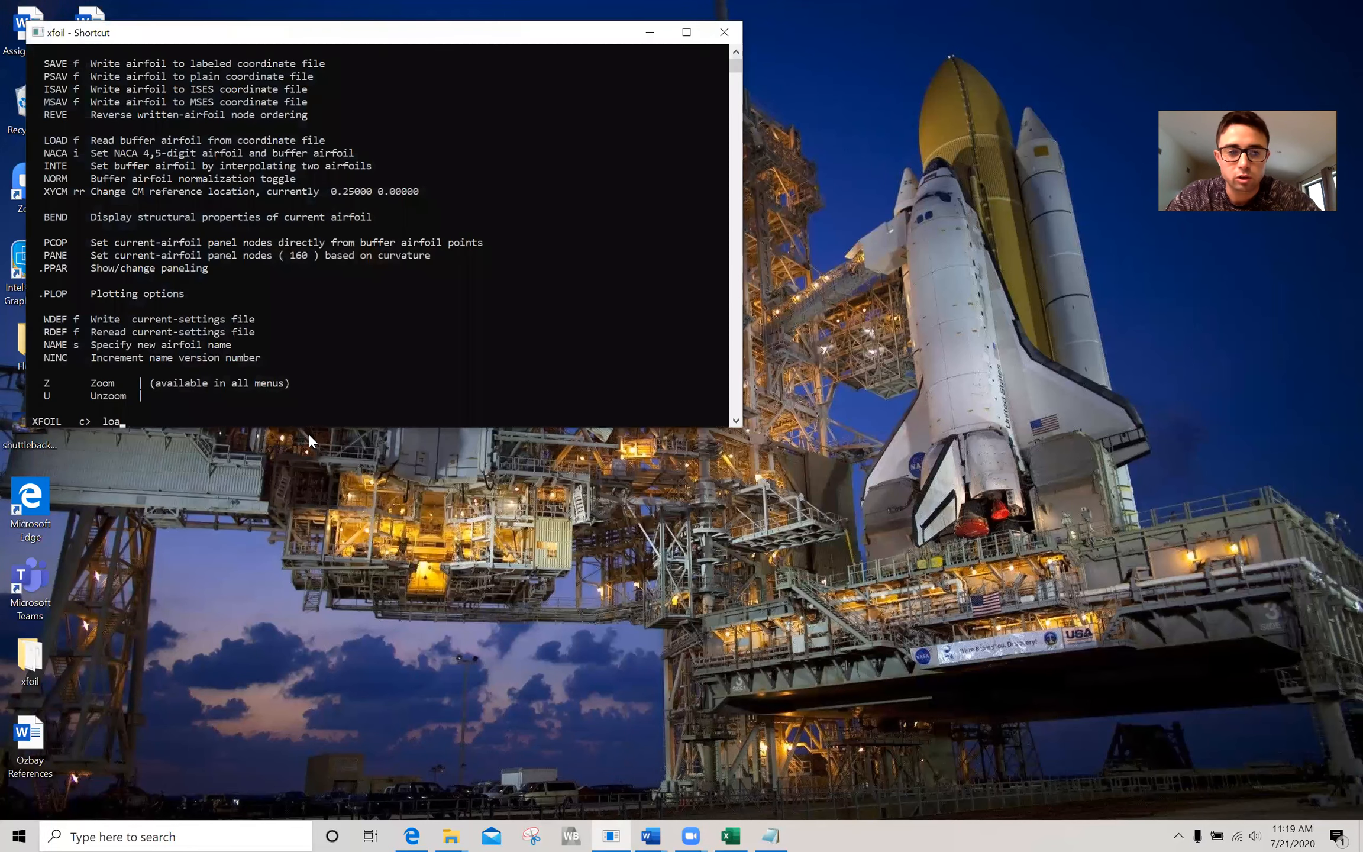
{"action": "type", "text": "d clarky.dat"}
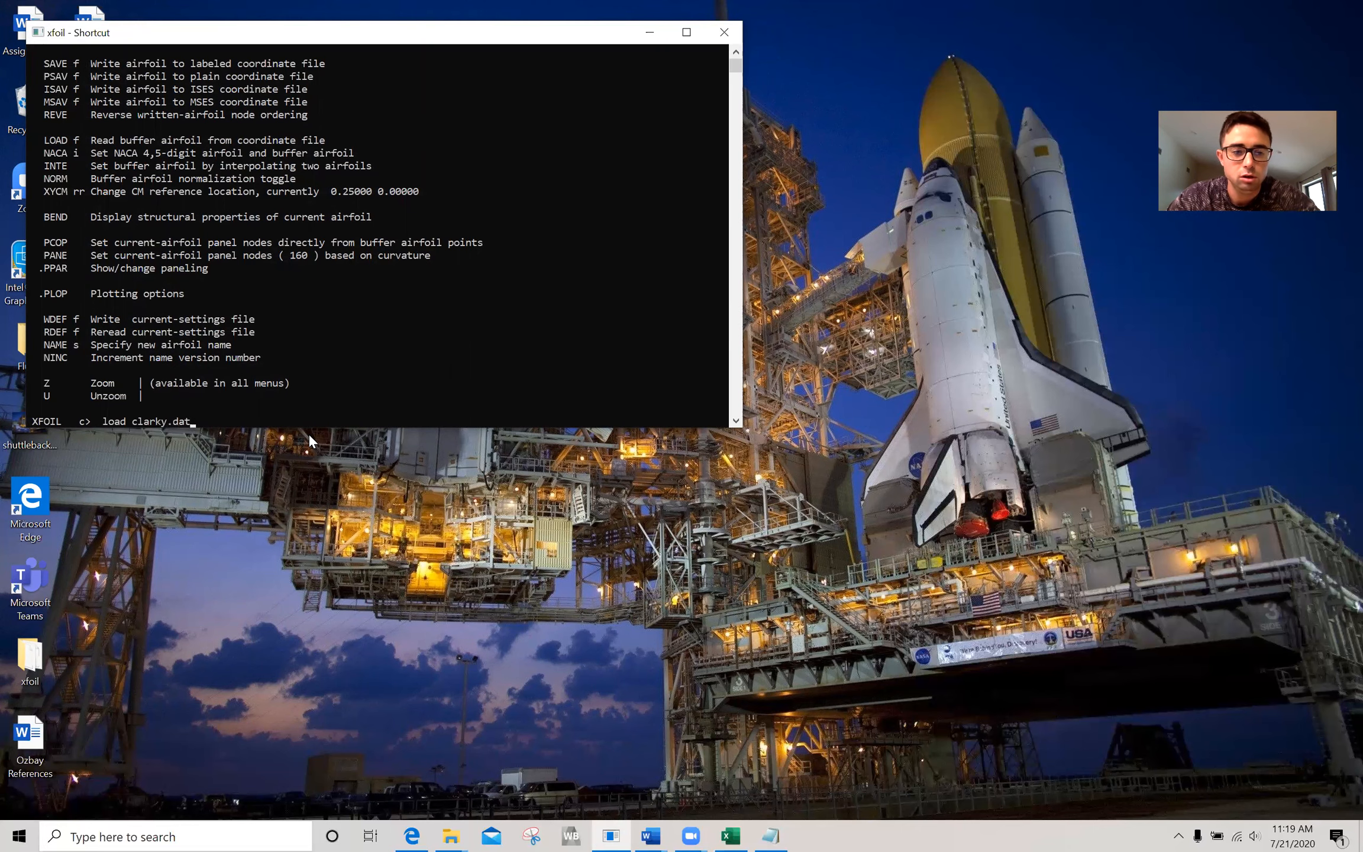
{"action": "key", "text": "Return"}
{"action": "type", "text": "pane"}
{"action": "key", "text": "Return"}
{"action": "type", "text": "oper"}
{"action": "key", "text": "Return"}
Turn on viscous mode for the Clark Y airfoil with a Reynolds number of 3e6.
{"action": "type", "text": "v"}
{"action": "key", "text": "Return"}
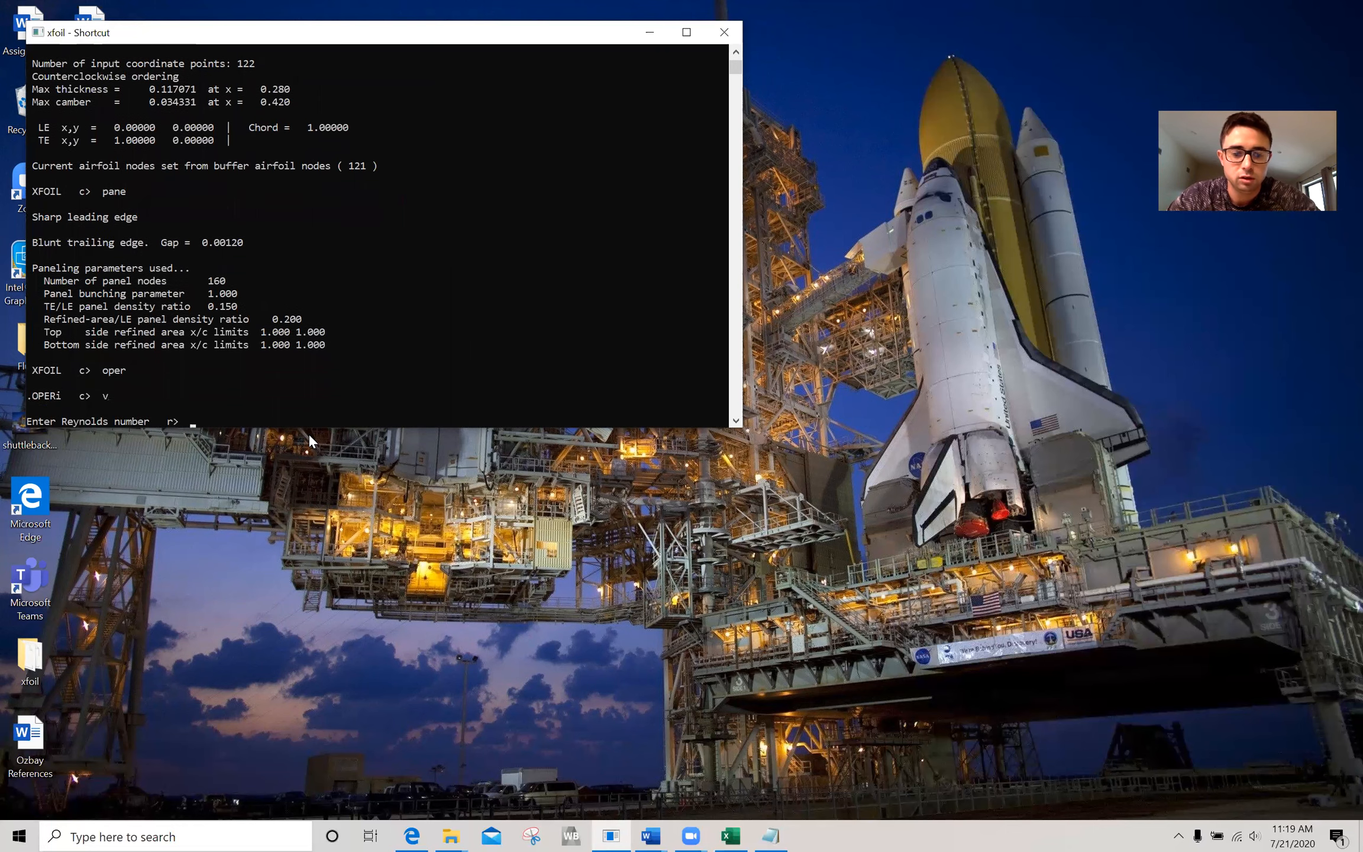
{"action": "type", "text": "3e6"}
{"action": "key", "text": "Return"}
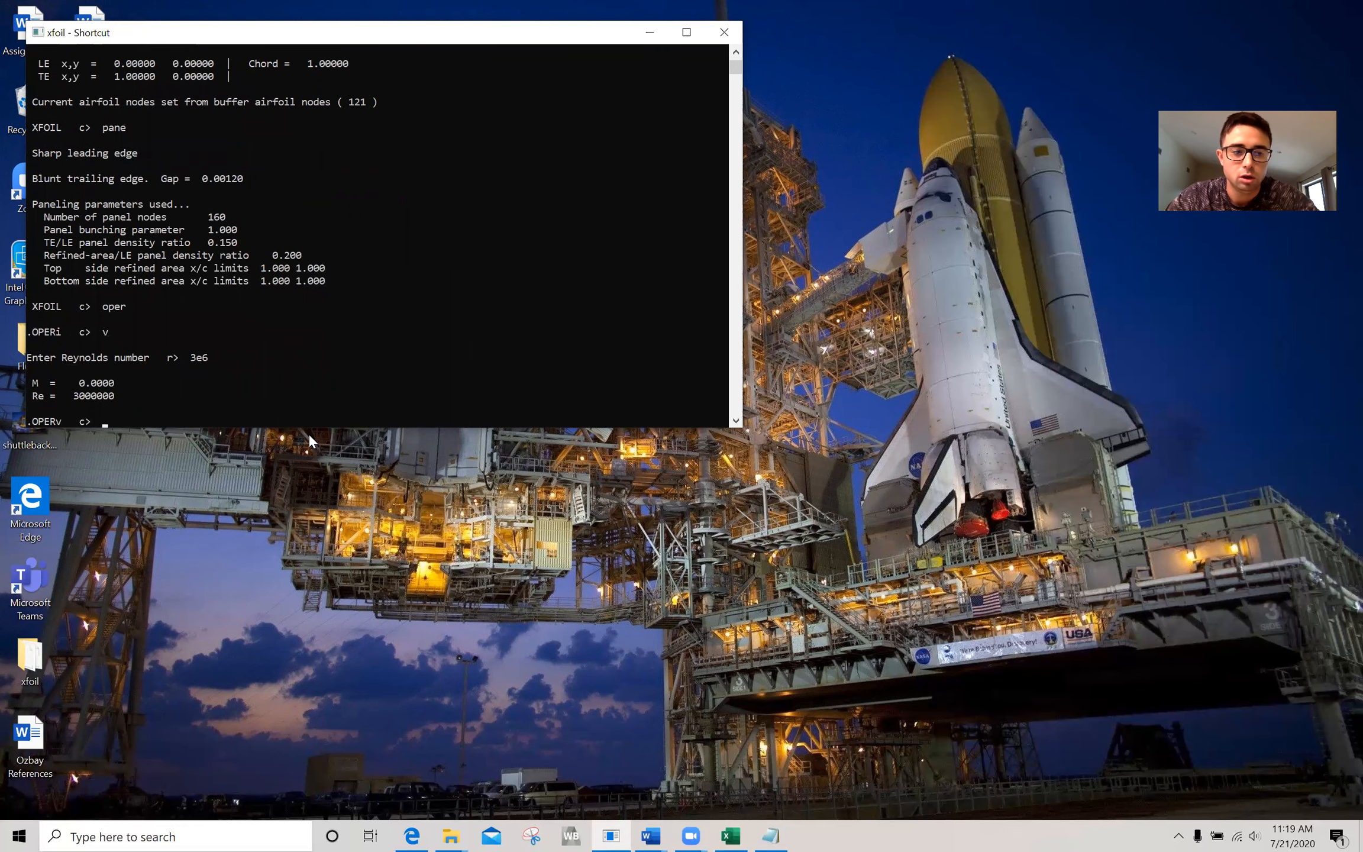
{"action": "type", "text": "pacc"}
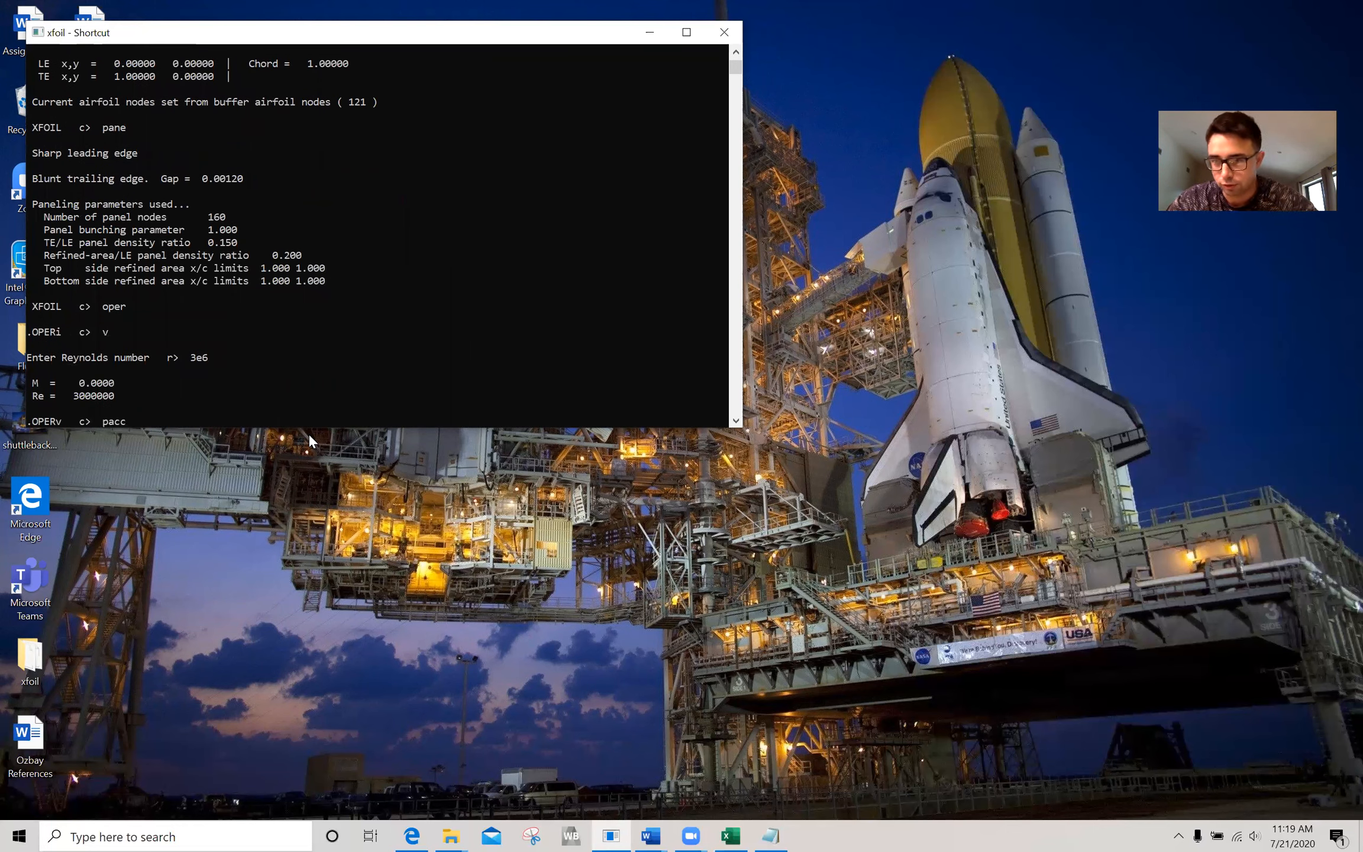
{"action": "key", "text": "BackSpace"}
{"action": "key", "text": "BackSpace"}
{"action": "key", "text": "BackSpace"}
{"action": "key", "text": "BackSpace"}
Run the angle sequence aseq -5 15 1 at Reynolds number 3e6 and minimize the resulting plot window.
{"action": "type", "text": "ase"}
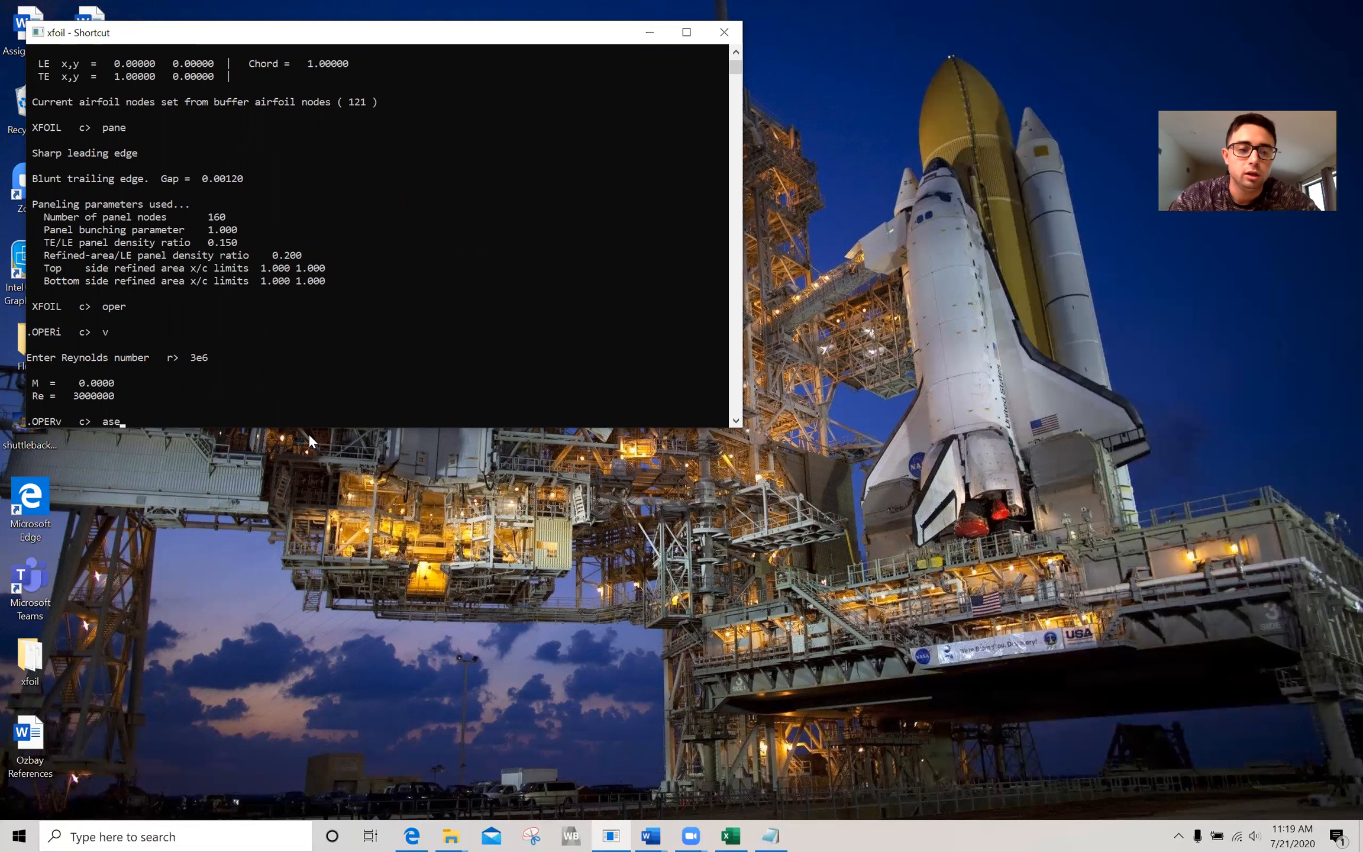
{"action": "type", "text": "q -5 15 1"}
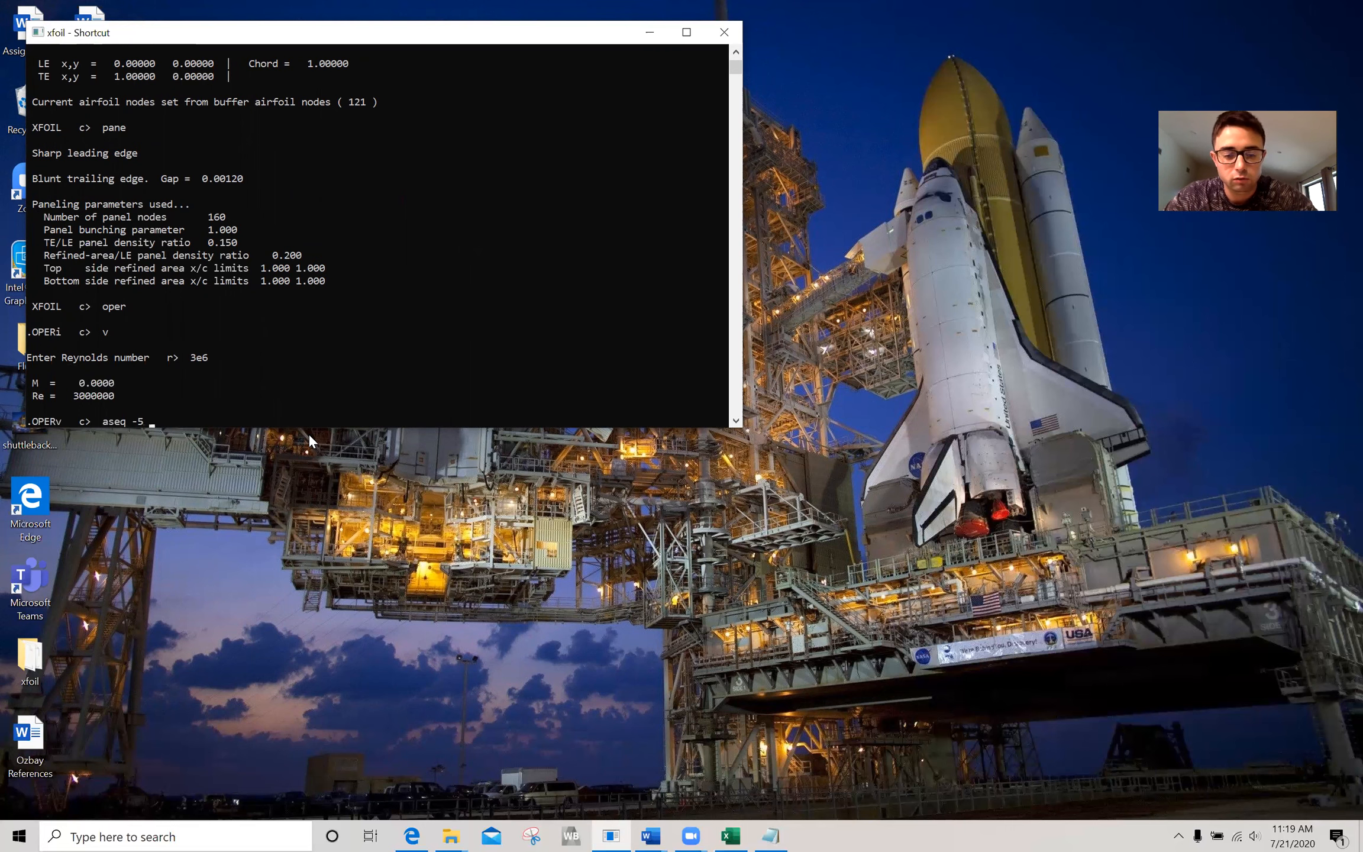
{"action": "key", "text": "Return"}
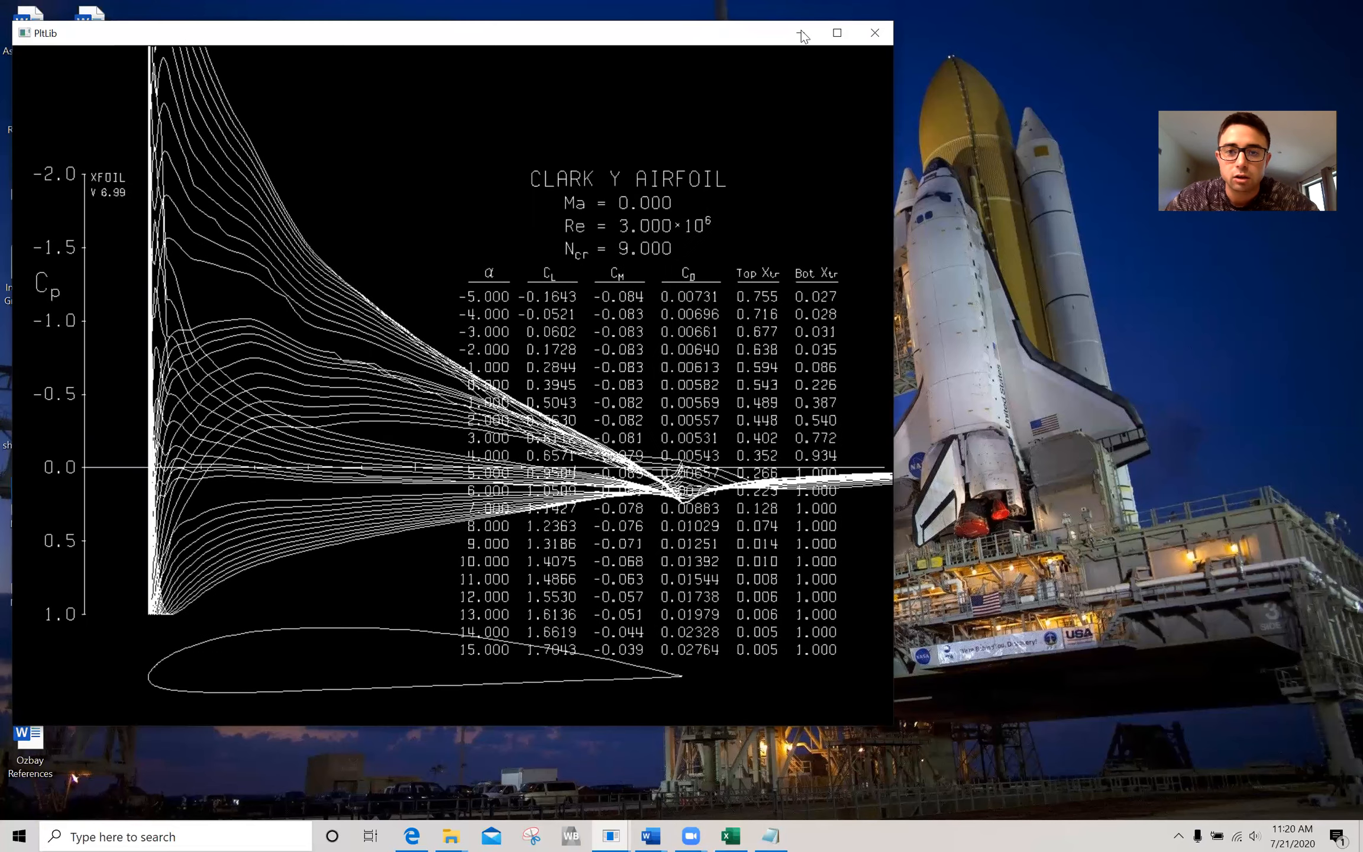
{"action": "left_click", "coordinate": [801, 33]}
Bring up the Part 2 data workbook and view its lift and drag coefficient charts comparing inviscid, laminar and turbulent data.
{"action": "left_click", "coordinate": [732, 834]}
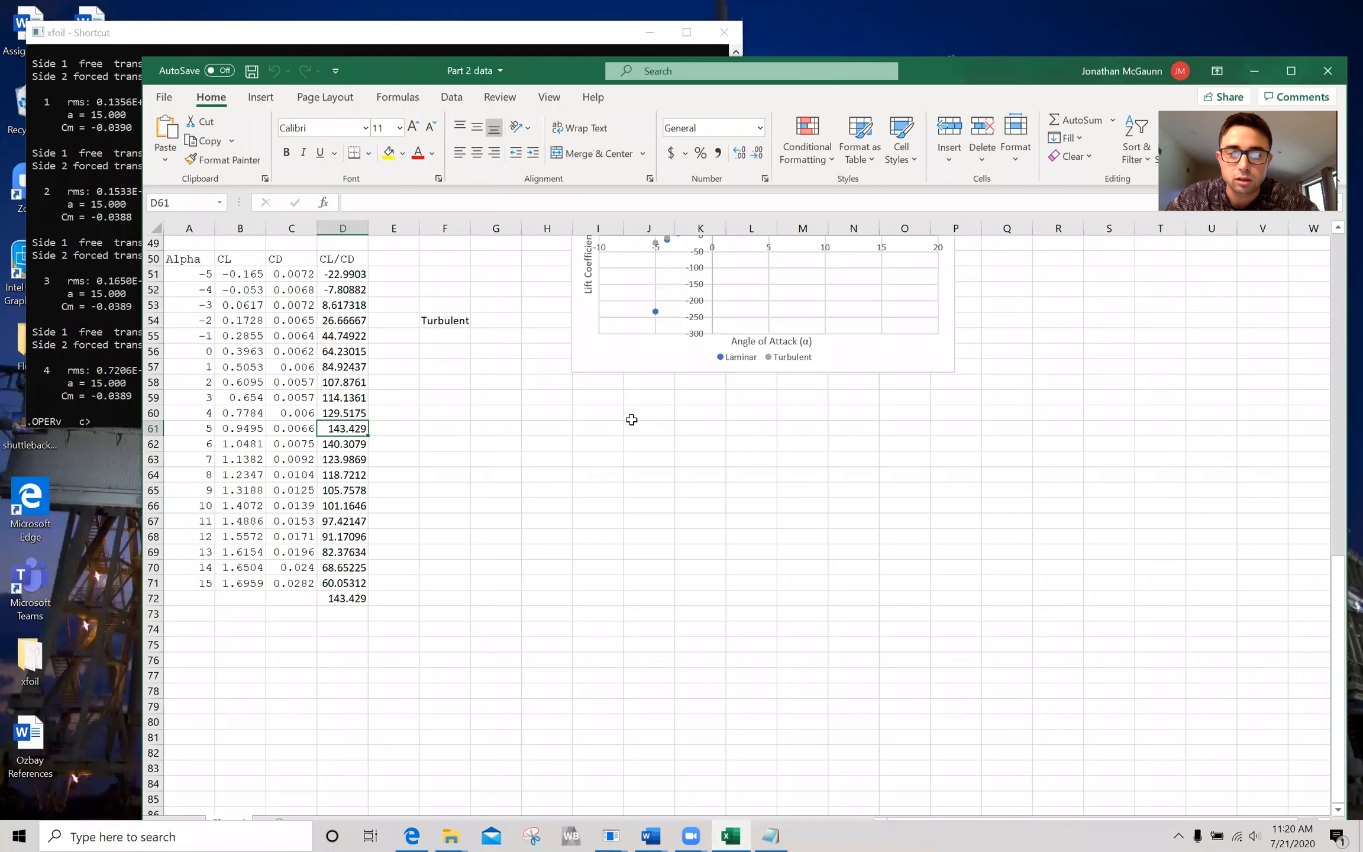
{"action": "scroll", "coordinate": [515, 470], "scroll_direction": "up", "scroll_amount": 4}
{"action": "scroll", "coordinate": [515, 470], "scroll_direction": "up", "scroll_amount": 4}
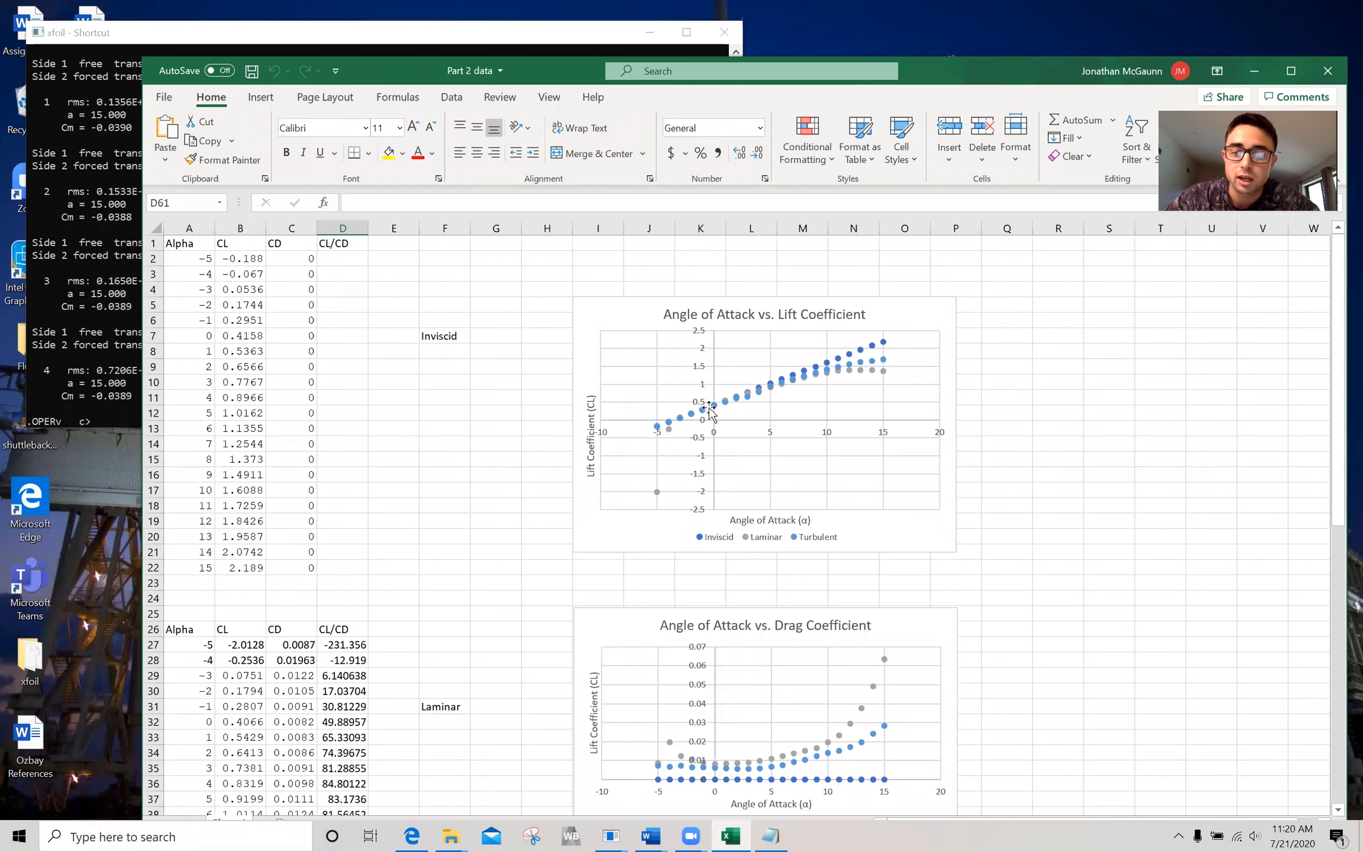
Change the Angle of Attack vs. Lift Coefficient chart to Scatter with Smooth Lines and Markers.
{"action": "left_click", "coordinate": [924, 320]}
{"action": "left_click_drag", "start_coordinate": [1032, 74], "coordinate": [973, 73]}
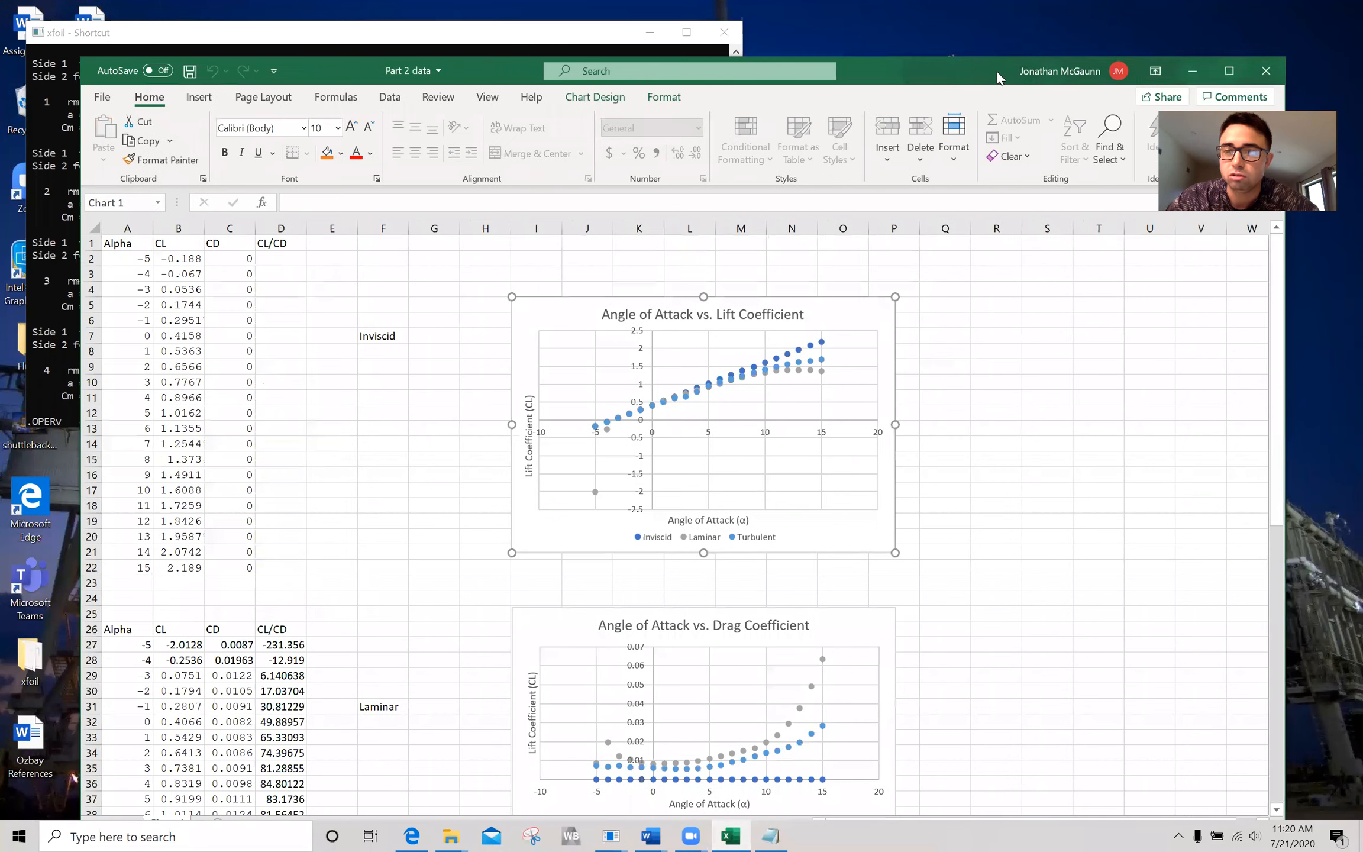
{"action": "left_click", "coordinate": [594, 96]}
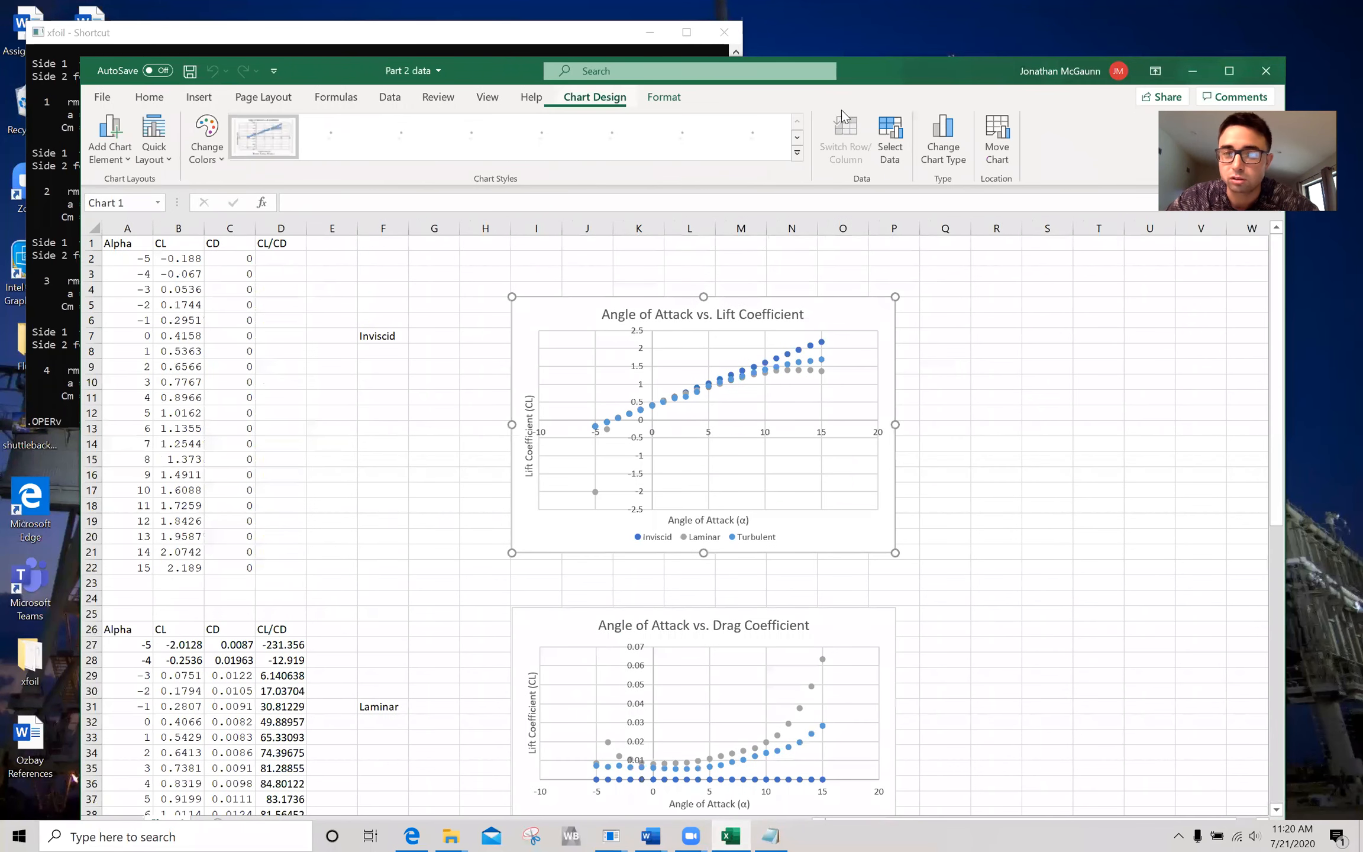
{"action": "left_click", "coordinate": [963, 167]}
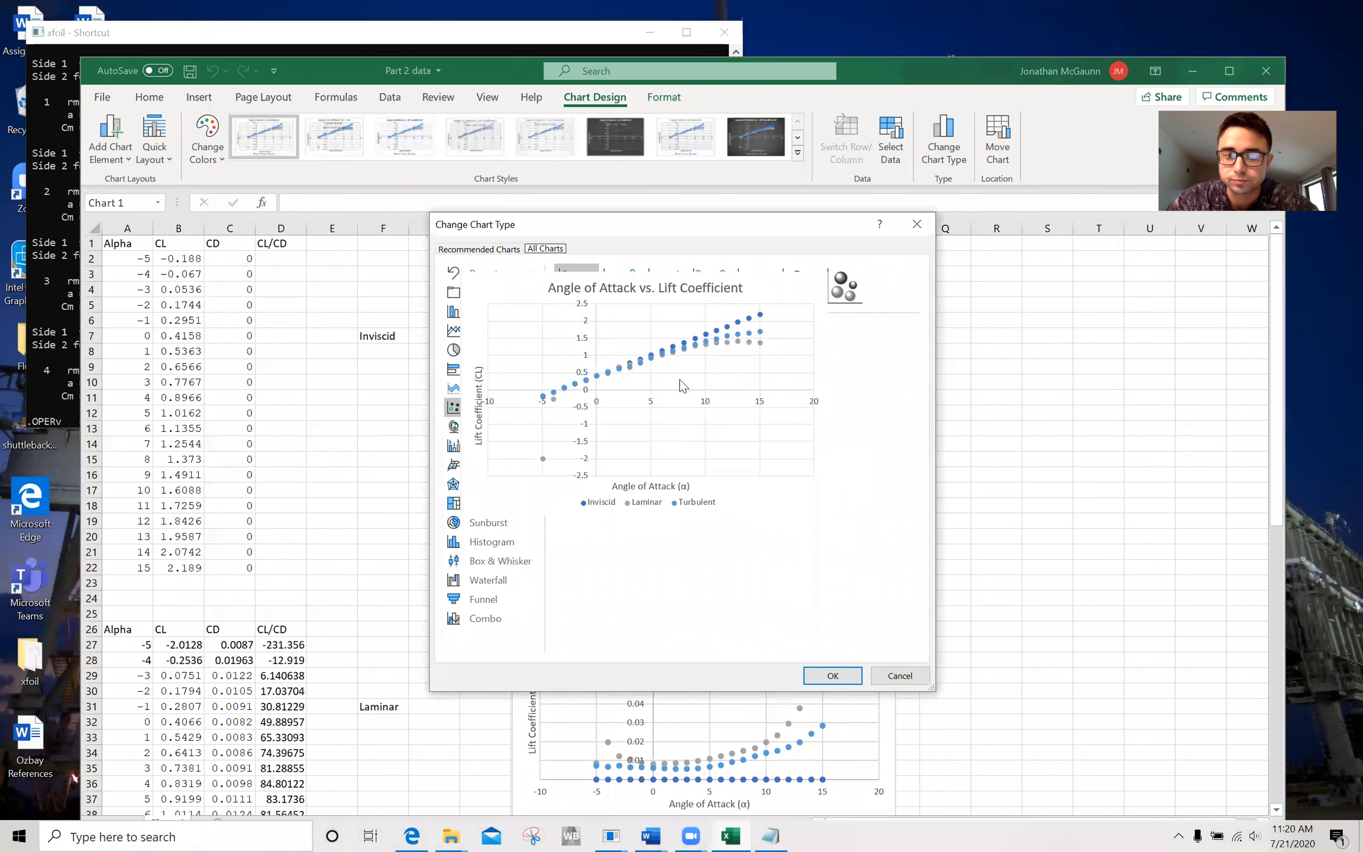
{"action": "left_click", "coordinate": [545, 248]}
{"action": "left_click", "coordinate": [621, 285]}
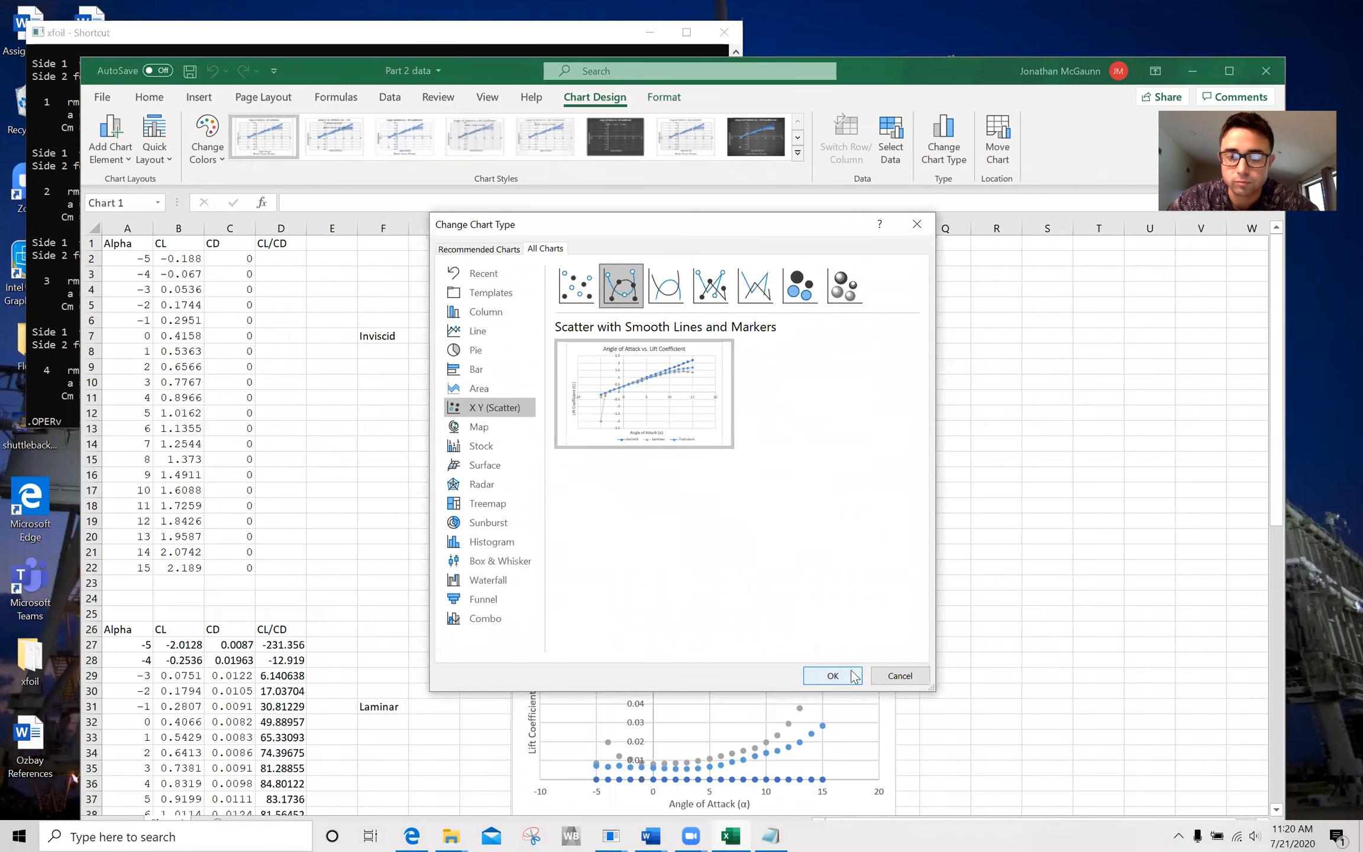
{"action": "left_click", "coordinate": [834, 675]}
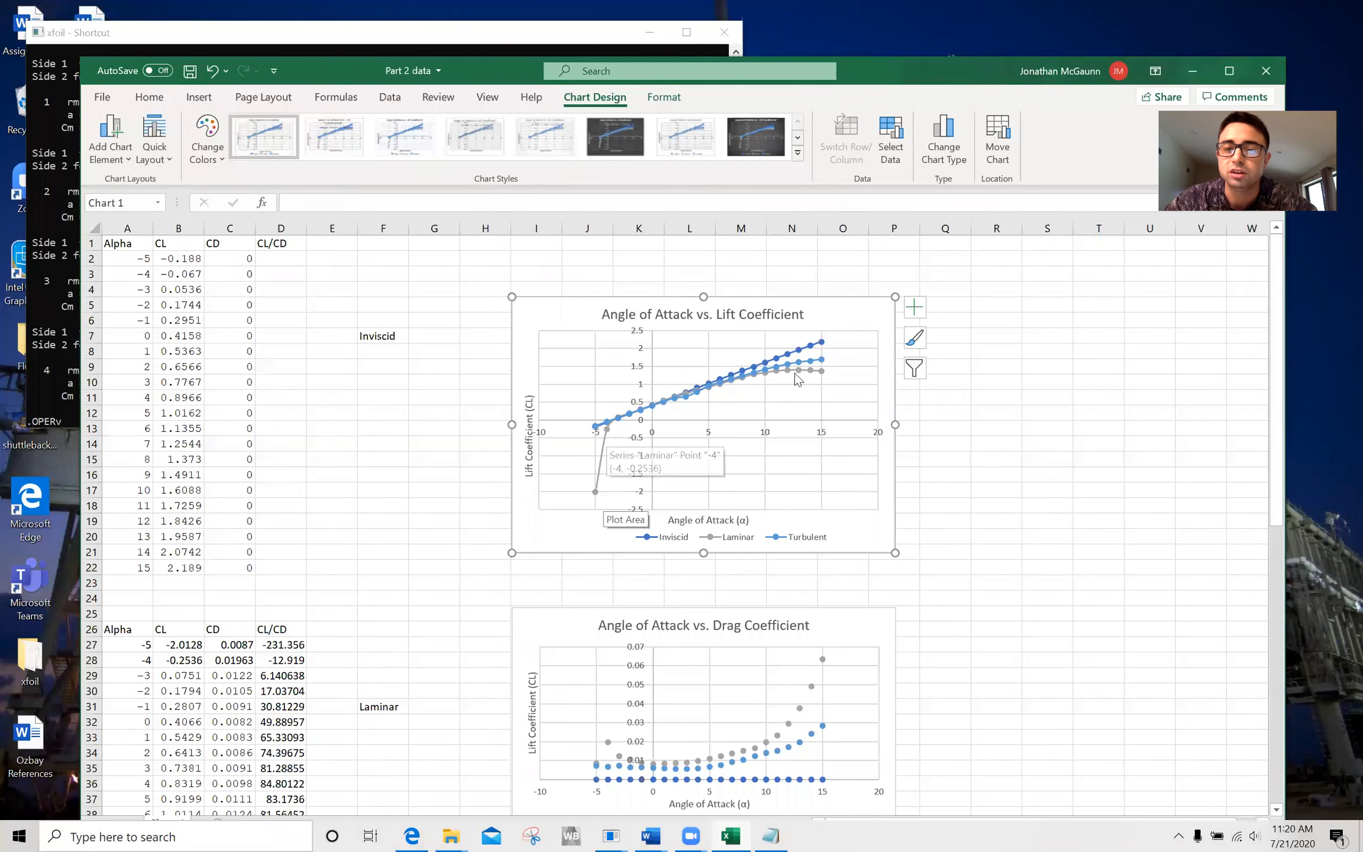
Change the Angle of Attack vs. CL/CD chart to Scatter with Smooth Lines and Markers and shift it slightly on the sheet.
{"action": "scroll", "coordinate": [787, 439], "scroll_direction": "down", "scroll_amount": 4}
{"action": "scroll", "coordinate": [769, 462], "scroll_direction": "down", "scroll_amount": 1}
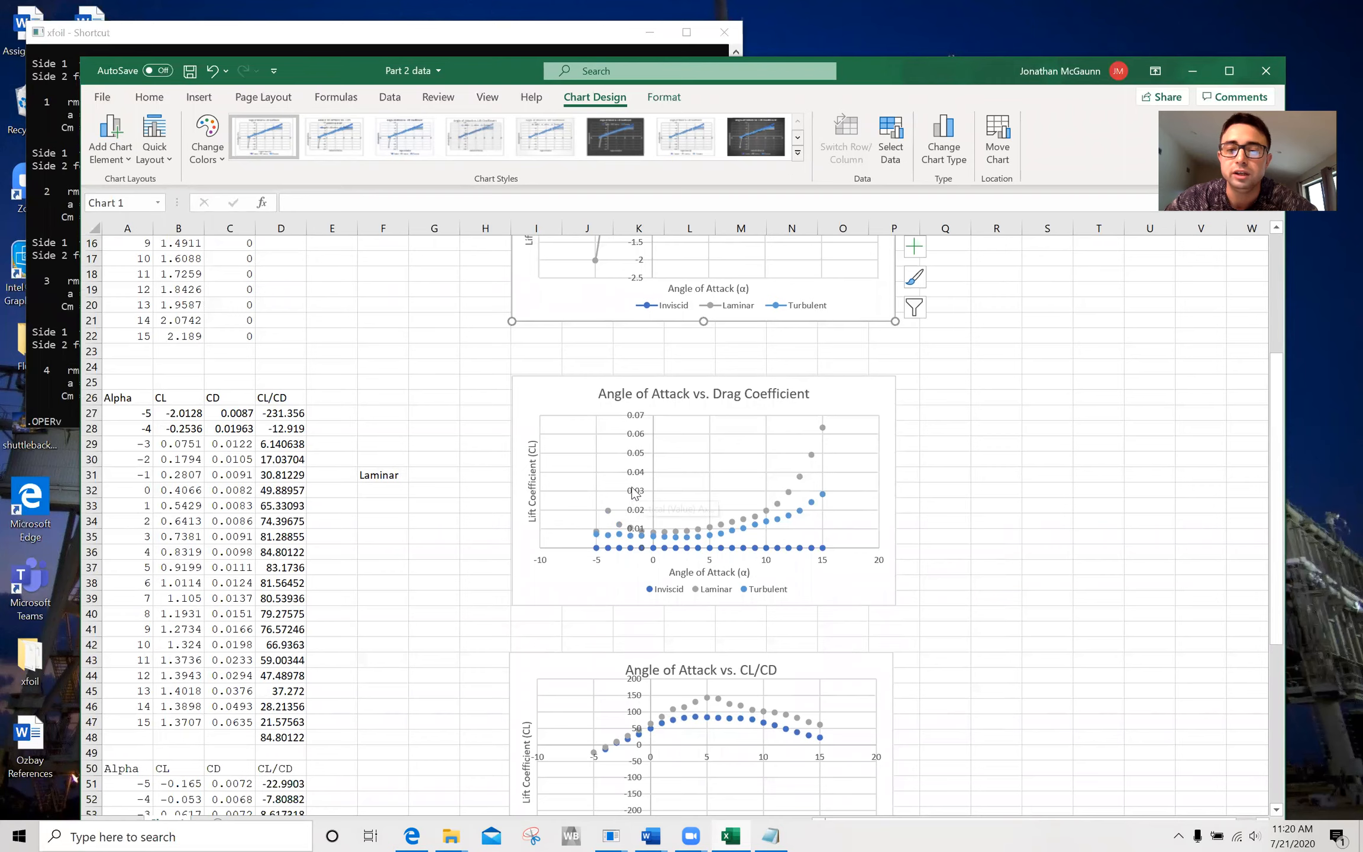
{"action": "scroll", "coordinate": [657, 449], "scroll_direction": "down", "scroll_amount": 10}
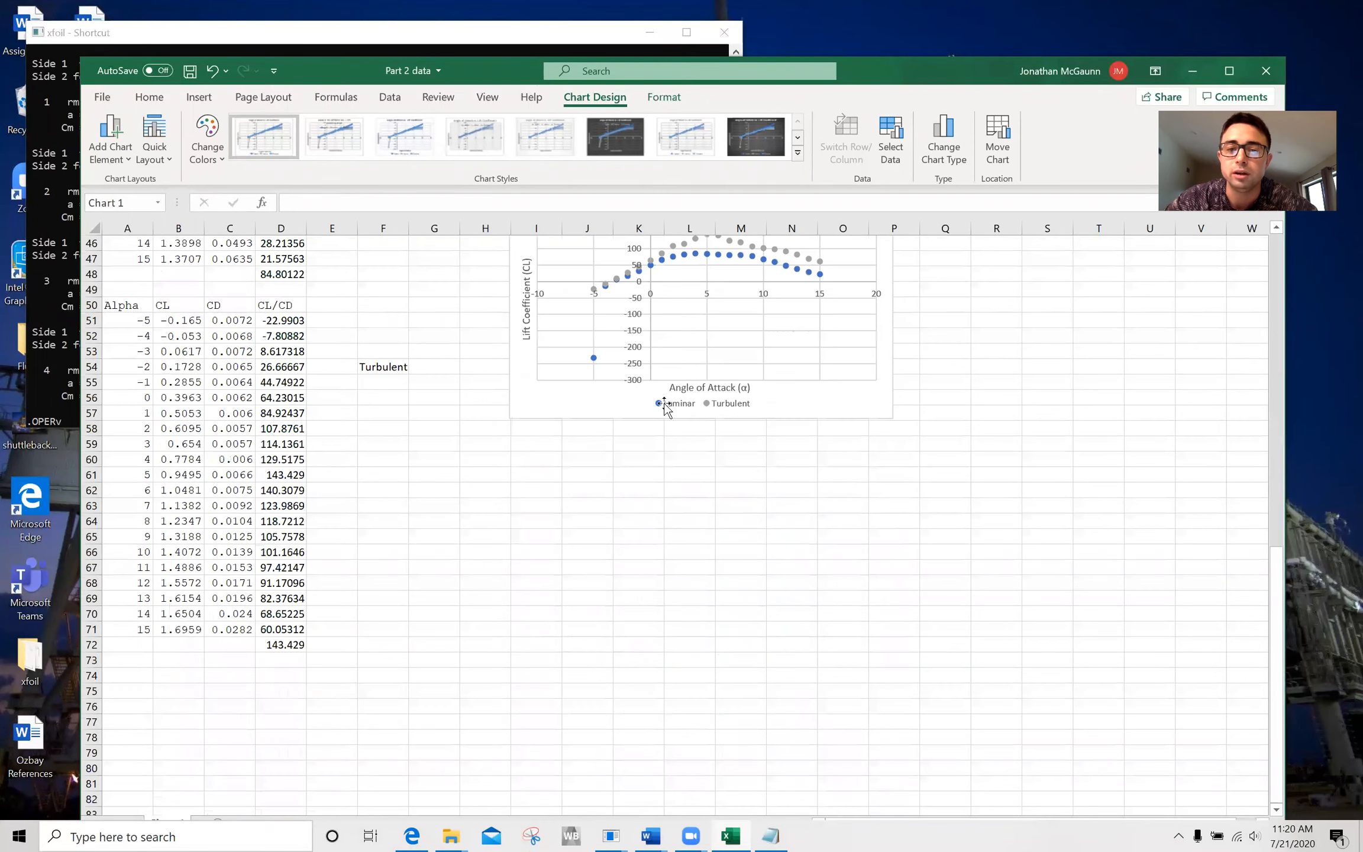
{"action": "scroll", "coordinate": [739, 461], "scroll_direction": "up", "scroll_amount": 2}
{"action": "left_click", "coordinate": [806, 491]}
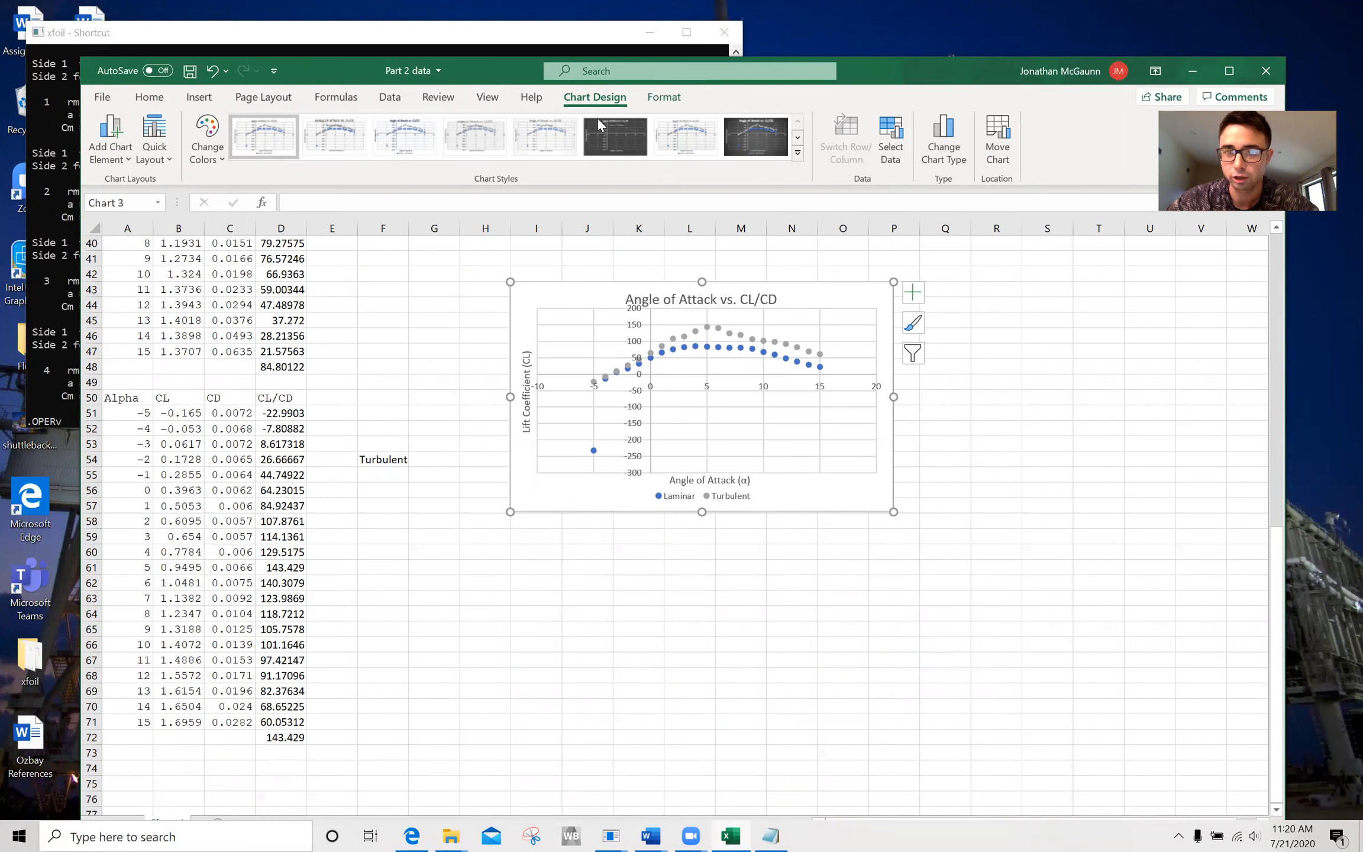
{"action": "left_click", "coordinate": [944, 147]}
{"action": "left_click", "coordinate": [621, 285]}
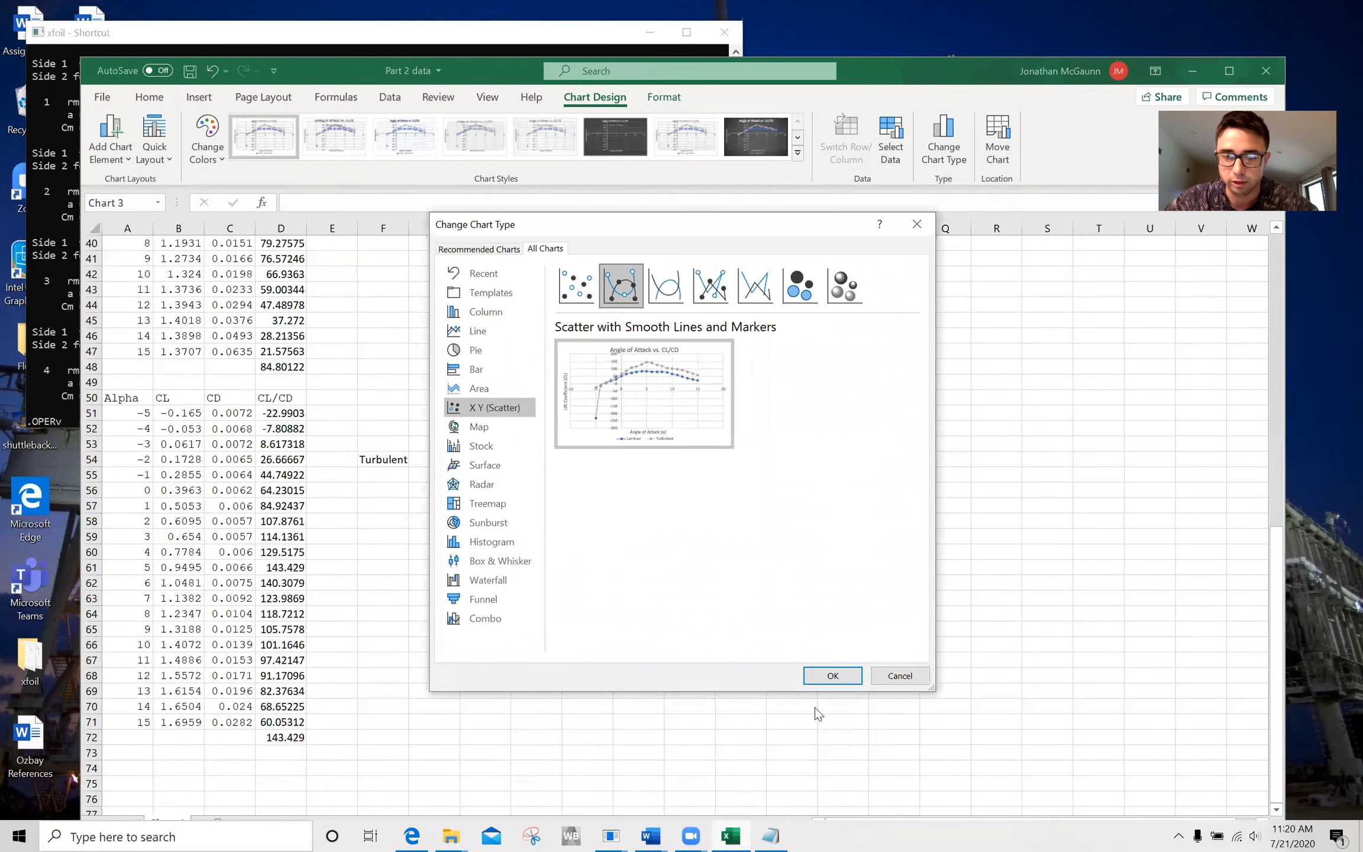
{"action": "left_click", "coordinate": [831, 675]}
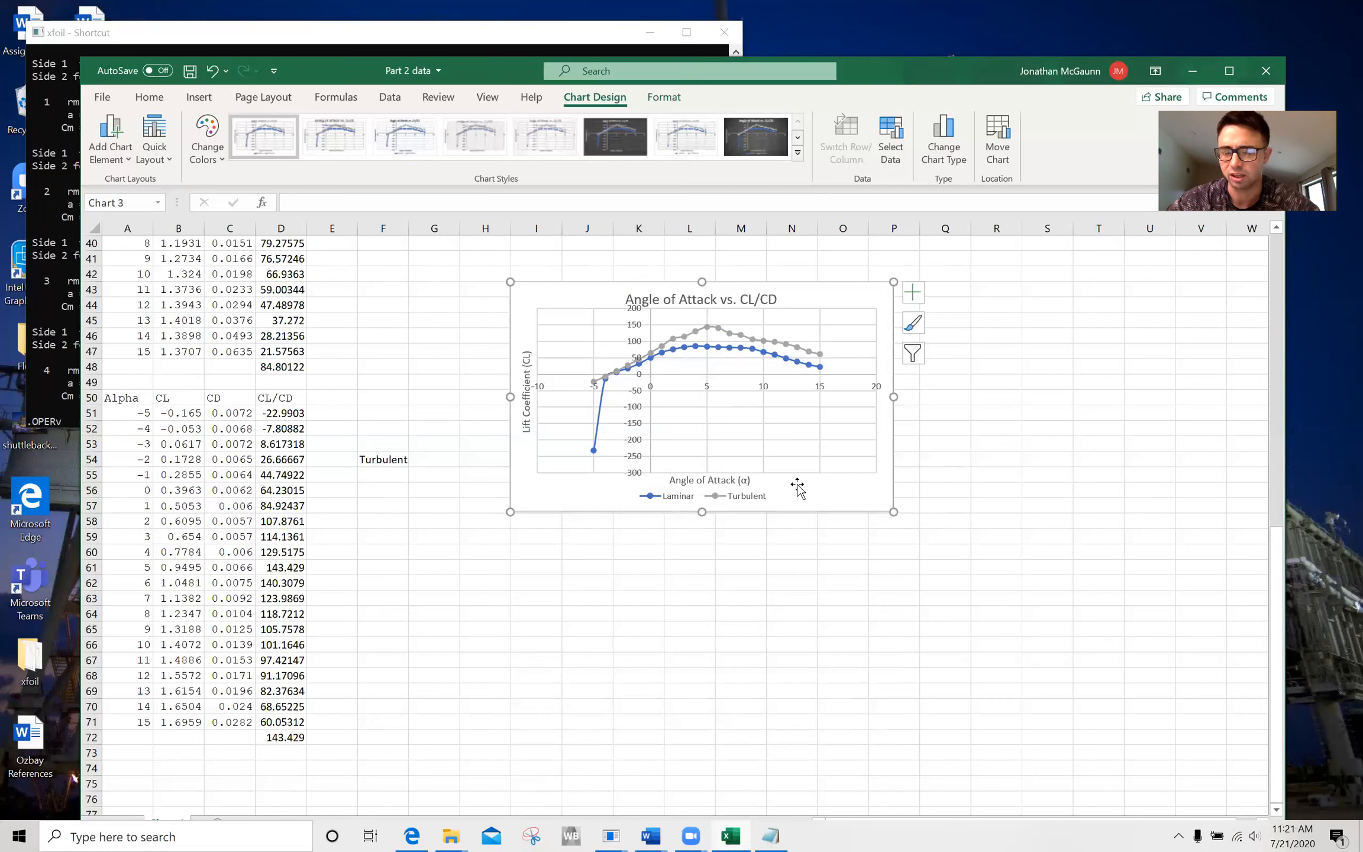
{"action": "left_click_drag", "start_coordinate": [800, 496], "coordinate": [803, 499]}
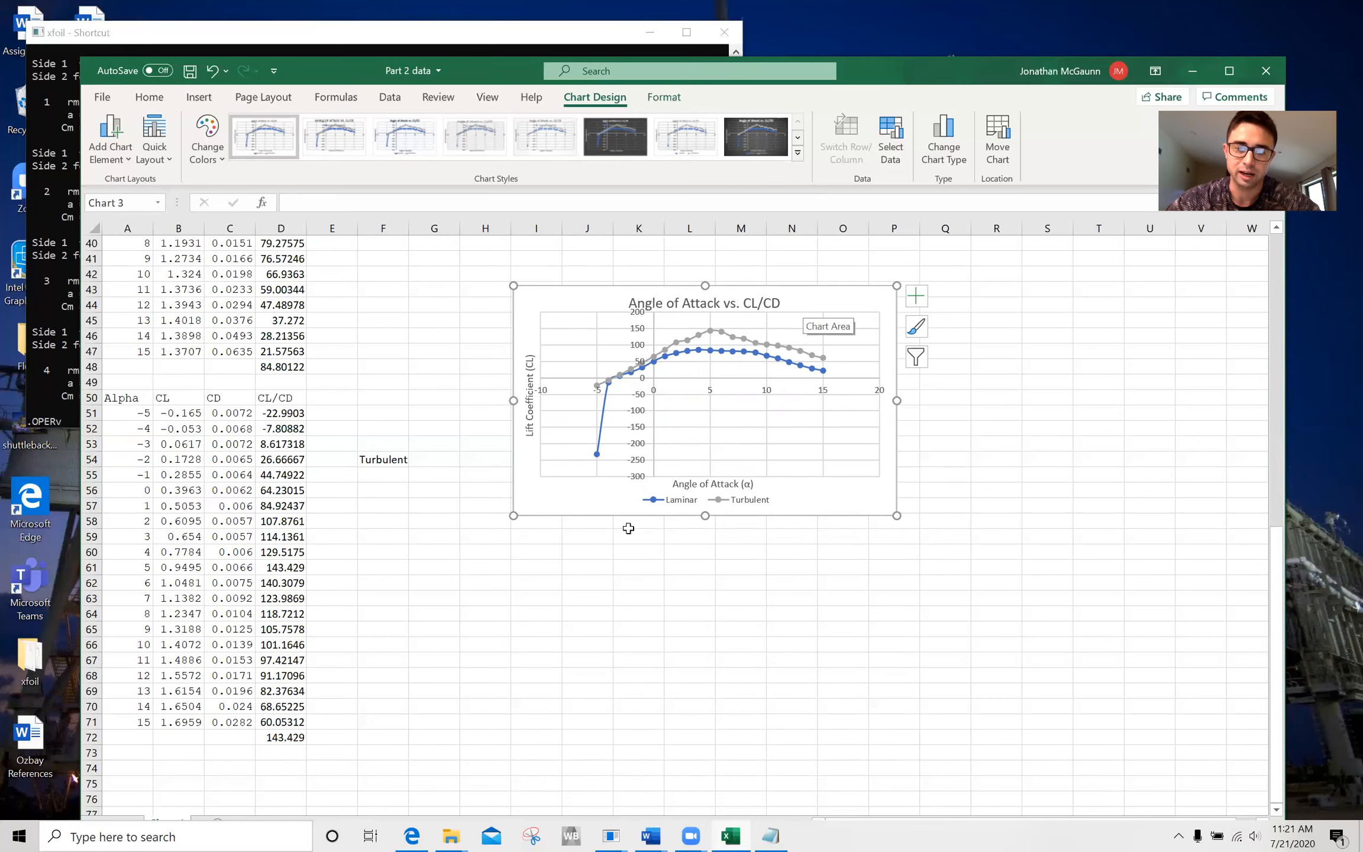
Change the Angle of Attack vs. Drag Coefficient chart to Scatter with Smooth Lines and Markers.
{"action": "scroll", "coordinate": [628, 530], "scroll_direction": "up", "scroll_amount": 13}
{"action": "scroll", "coordinate": [627, 529], "scroll_direction": "down", "scroll_amount": 4}
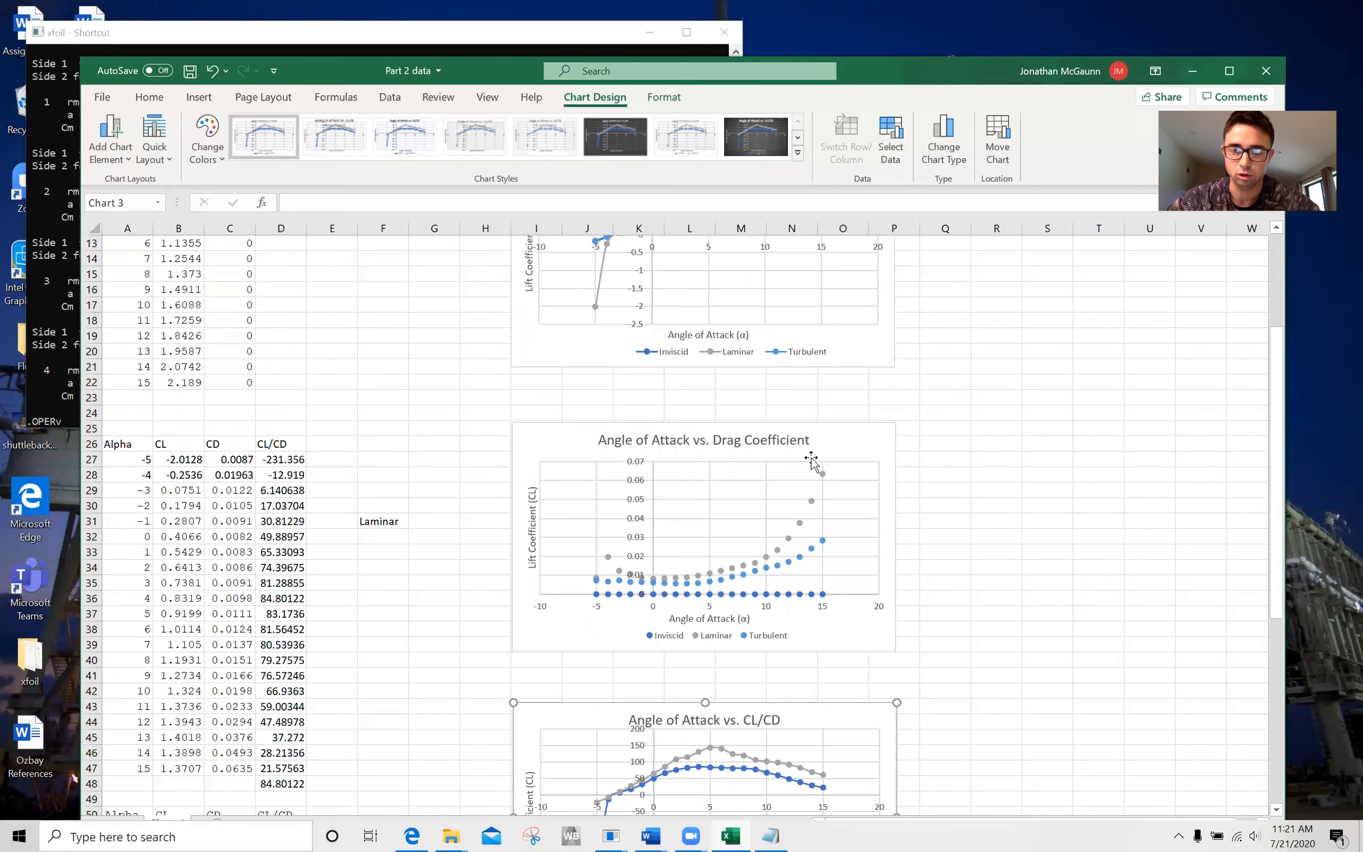
{"action": "left_click", "coordinate": [860, 441]}
{"action": "left_click", "coordinate": [952, 155]}
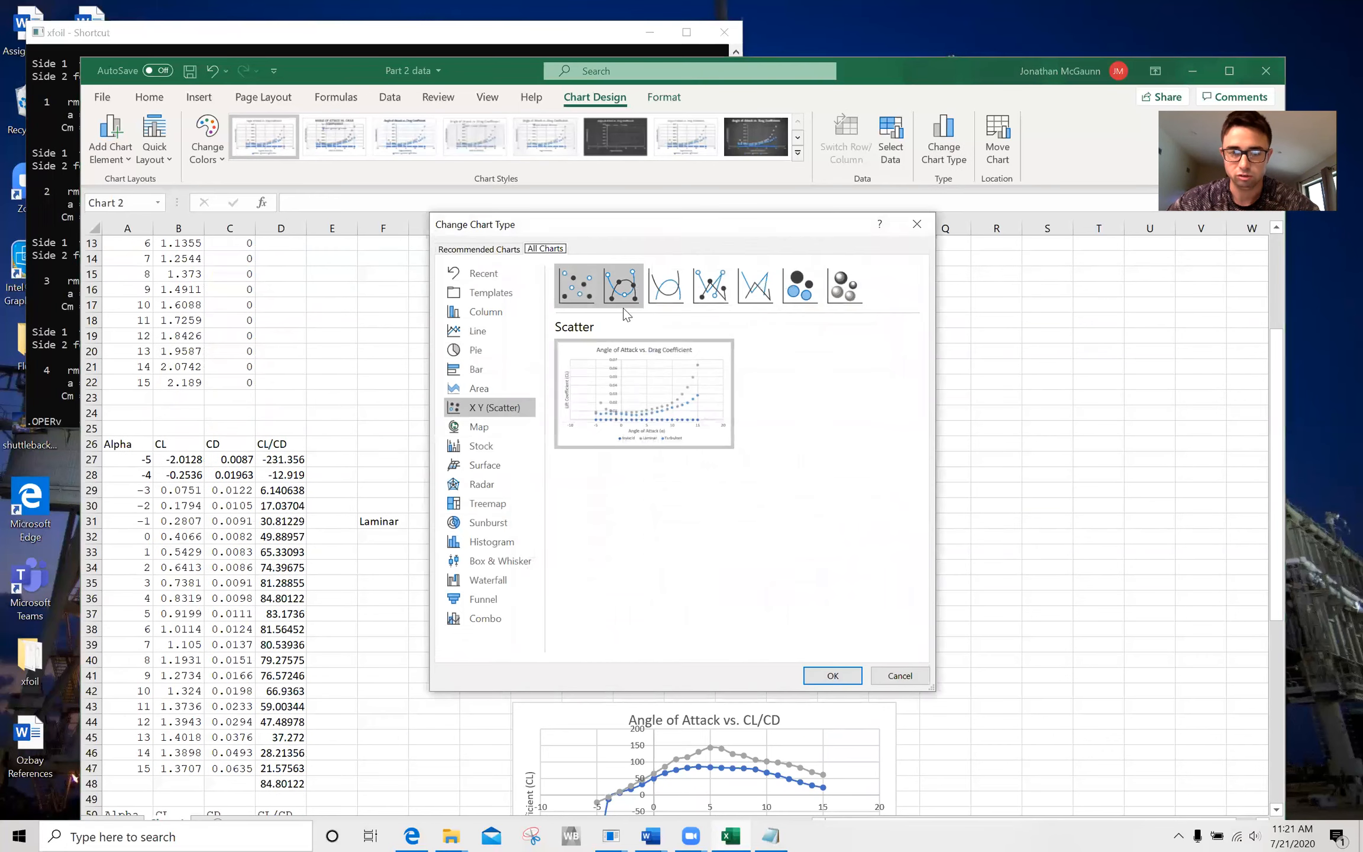
{"action": "left_click", "coordinate": [622, 289]}
{"action": "left_click", "coordinate": [831, 675]}
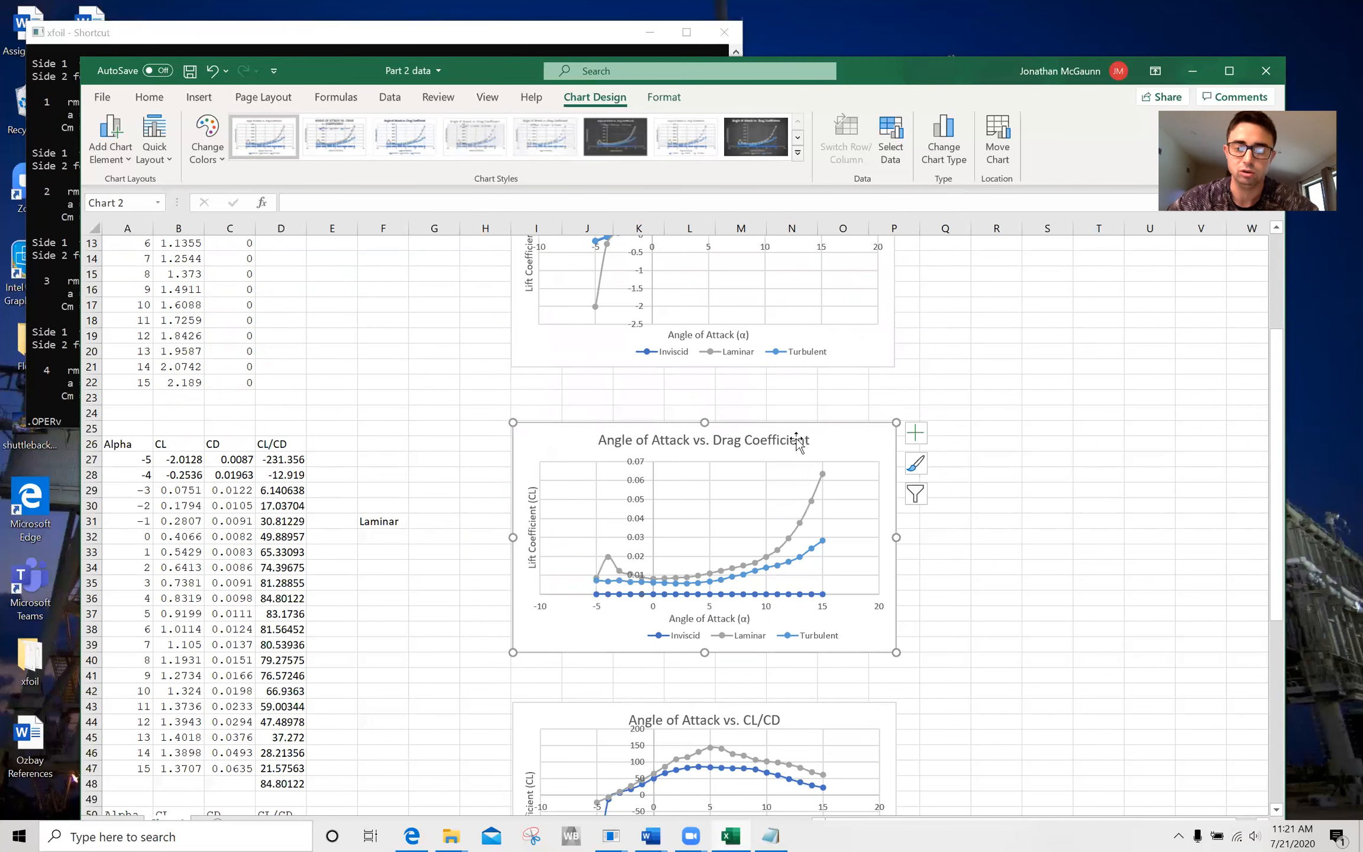
Move the drag coefficient and CL/CD charts slightly up the worksheet, and deselect them.
{"action": "left_click_drag", "start_coordinate": [827, 439], "coordinate": [828, 430]}
{"action": "left_click_drag", "start_coordinate": [840, 710], "coordinate": [841, 679]}
{"action": "left_click", "coordinate": [1006, 598]}
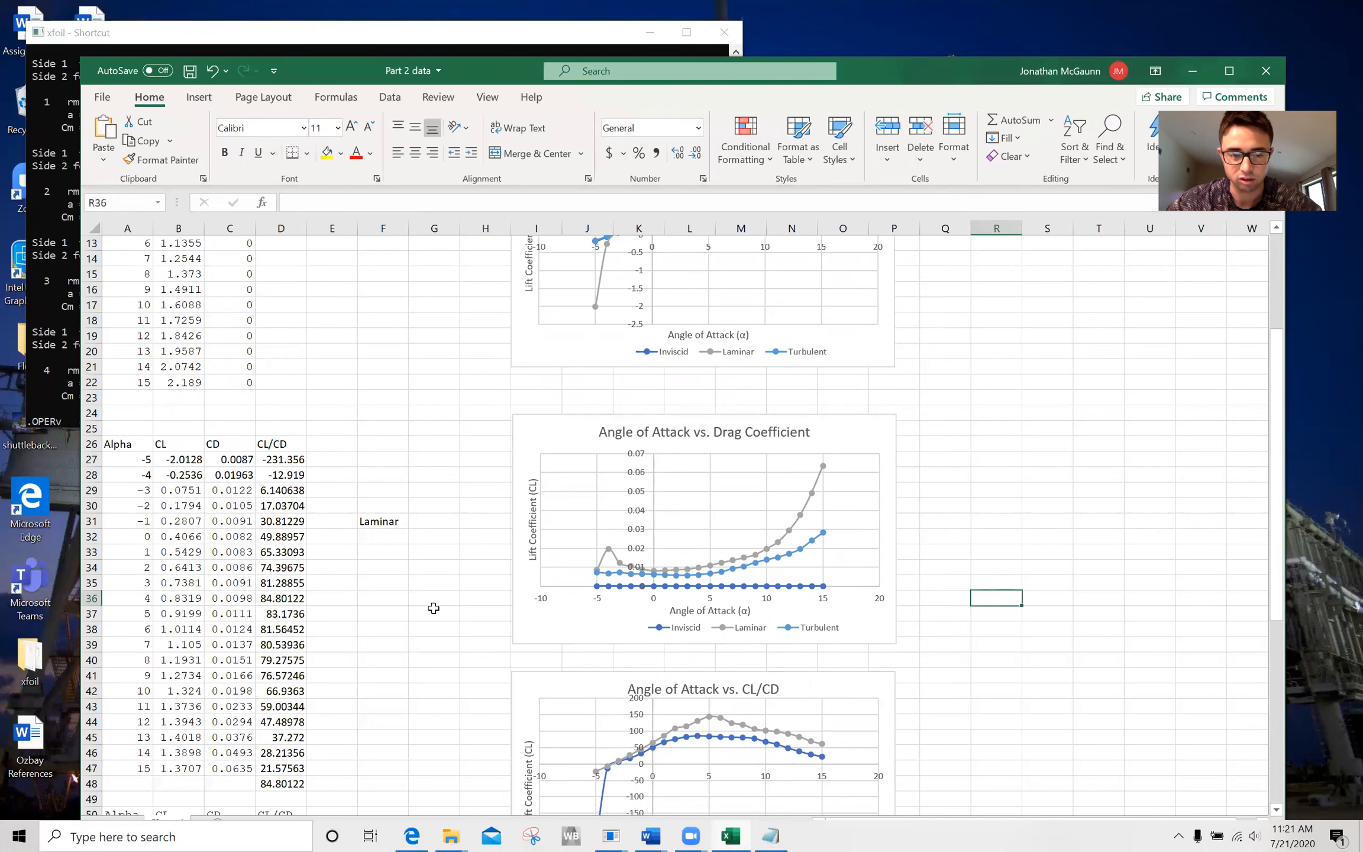
Look over the three charts and inspect the maximum formula in D72 below the turbulent CL/CD values.
{"action": "scroll", "coordinate": [432, 606], "scroll_direction": "down", "scroll_amount": 4}
{"action": "scroll", "coordinate": [434, 608], "scroll_direction": "up", "scroll_amount": 8}
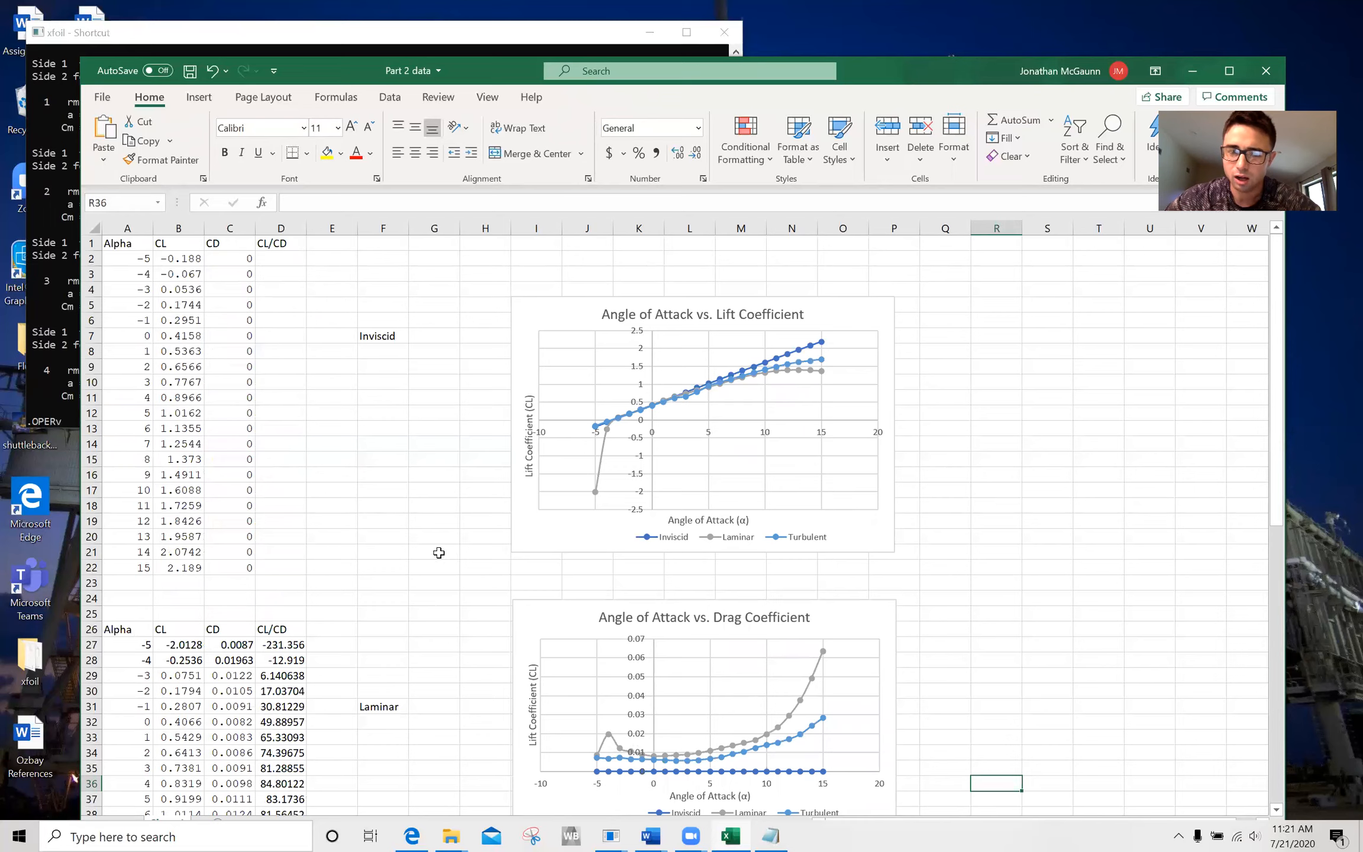
{"action": "scroll", "coordinate": [441, 547], "scroll_direction": "down", "scroll_amount": 6}
{"action": "scroll", "coordinate": [441, 543], "scroll_direction": "down", "scroll_amount": 3}
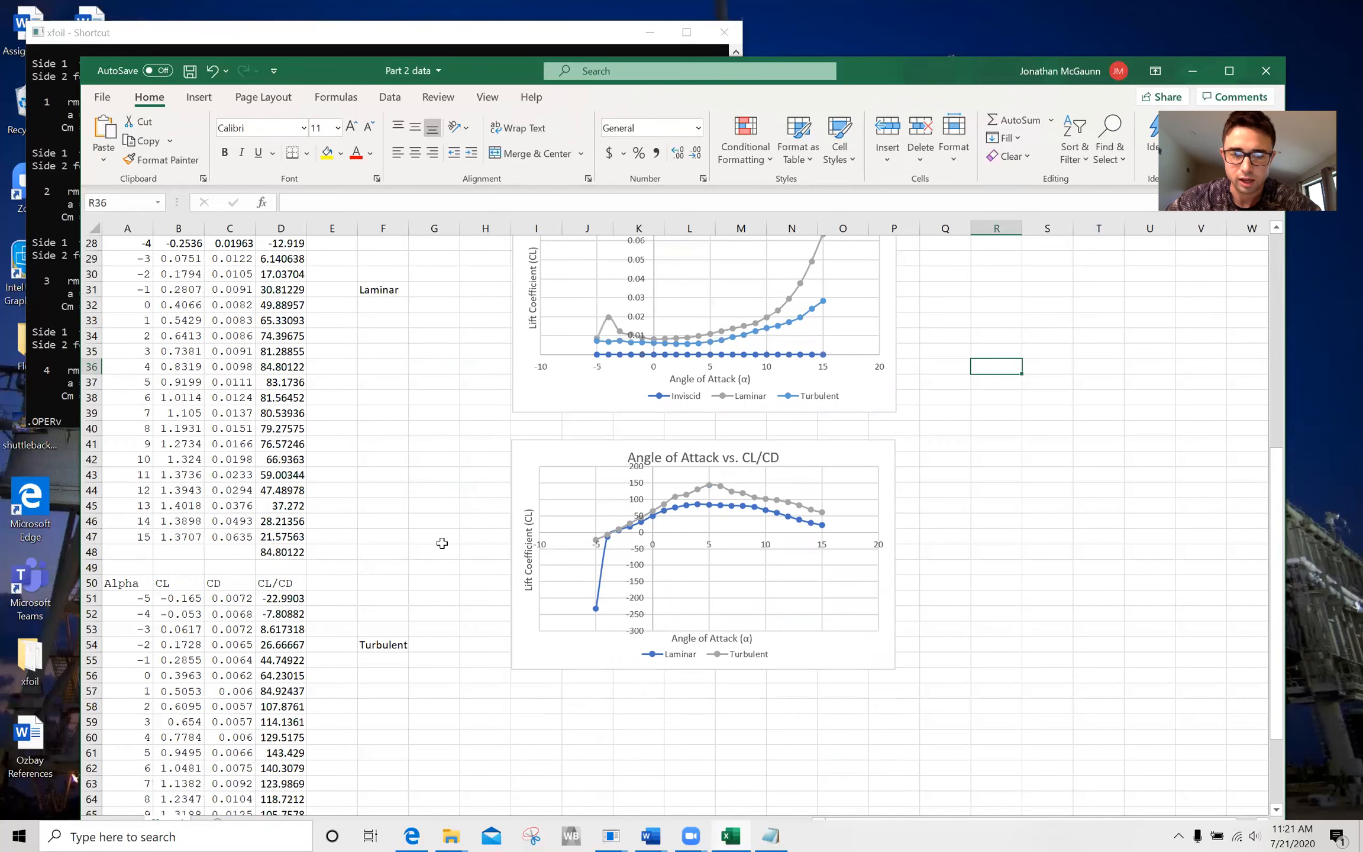
{"action": "scroll", "coordinate": [441, 543], "scroll_direction": "down", "scroll_amount": 3}
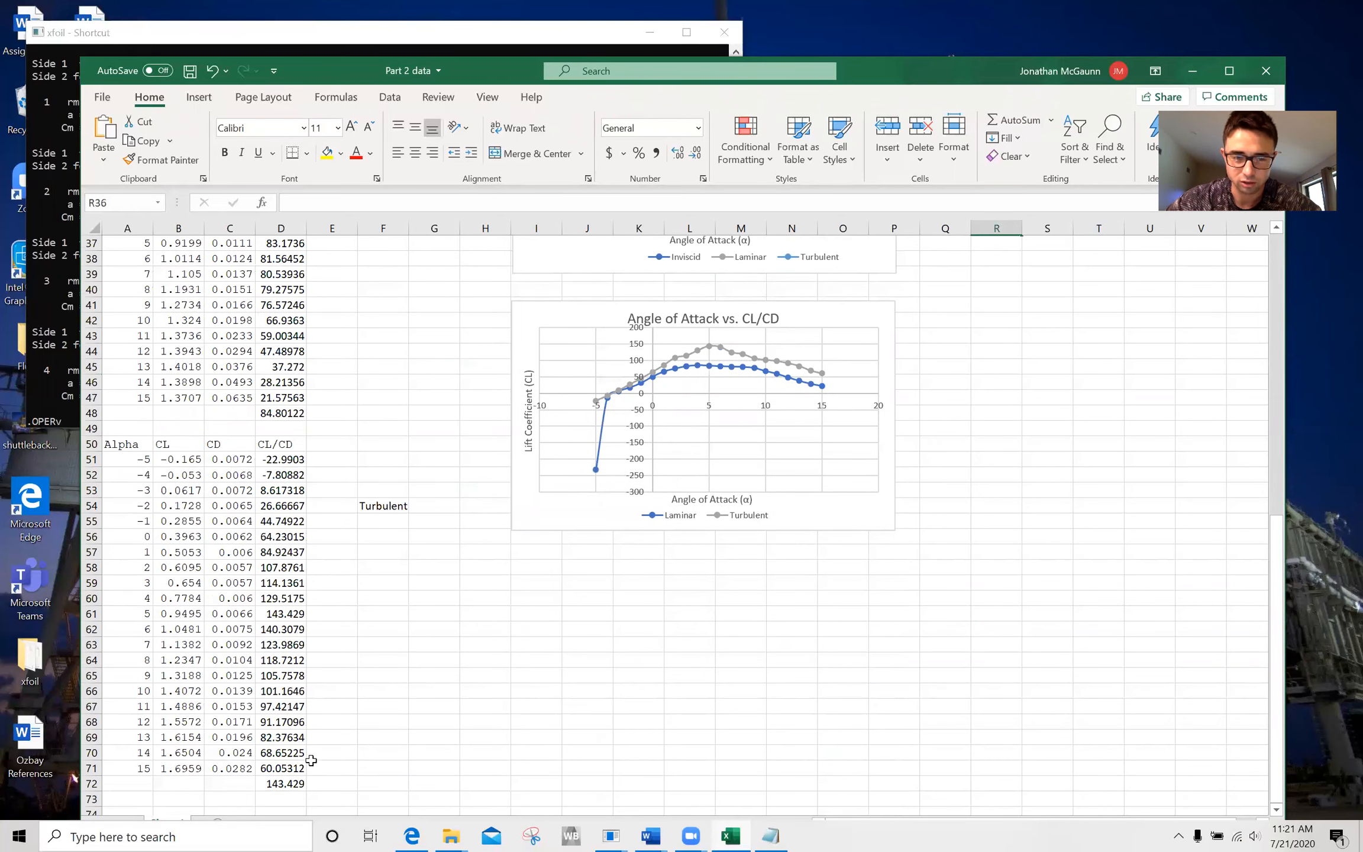
{"action": "left_click", "coordinate": [295, 781]}
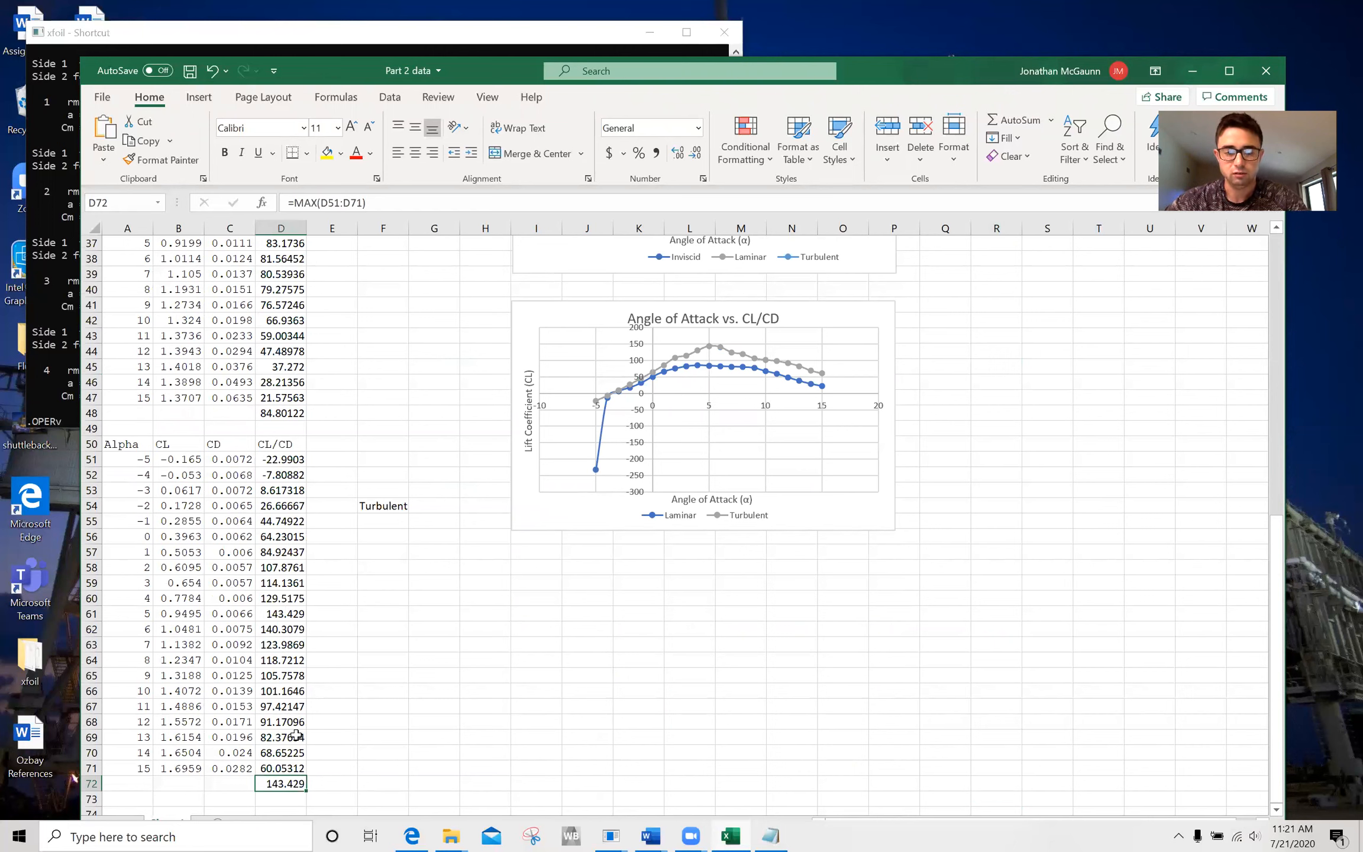
Calculate the maximum turbulent CL/CD in cell E72 with the MAX function over D51:D71.
{"action": "left_click", "coordinate": [319, 782]}
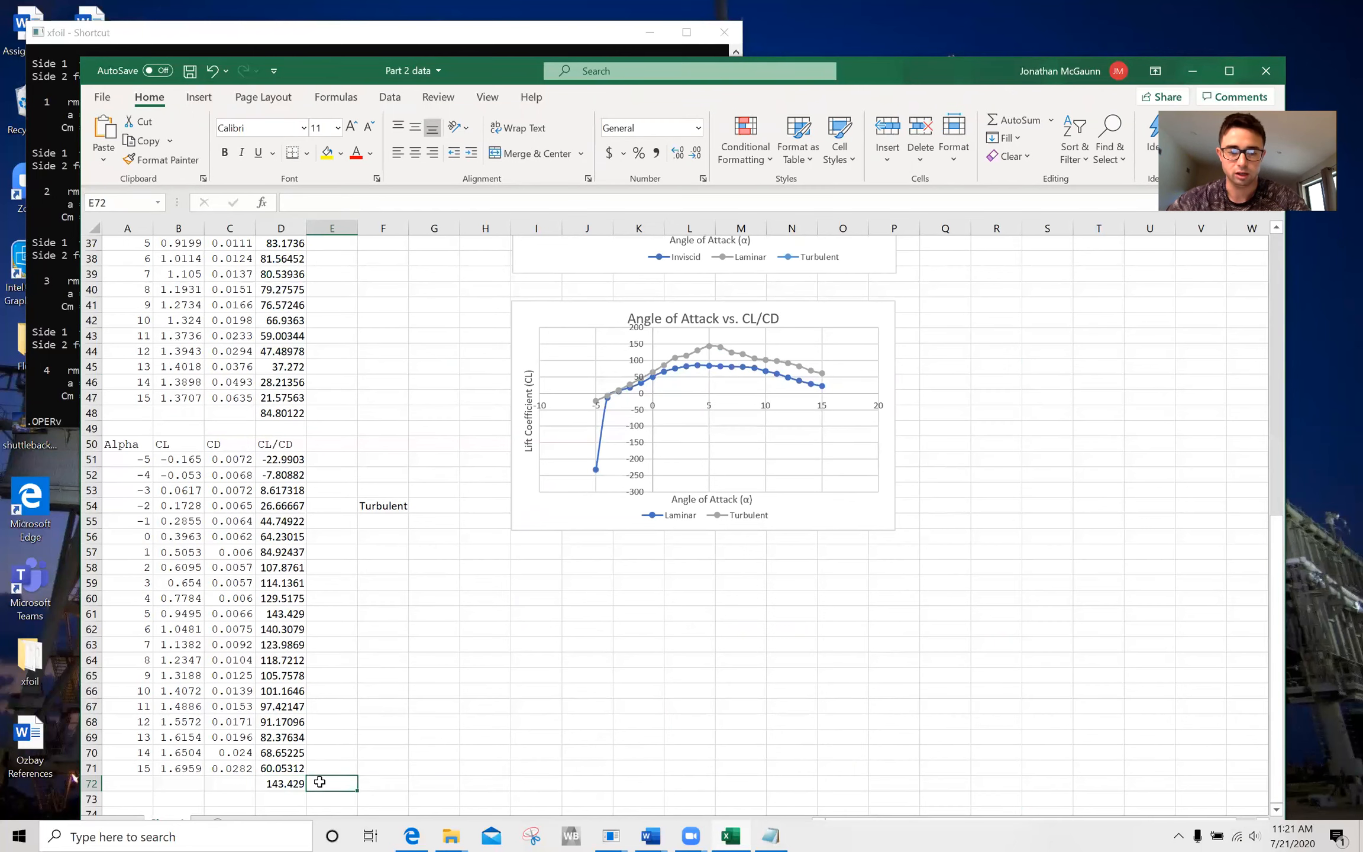
{"action": "type", "text": "=MAX("}
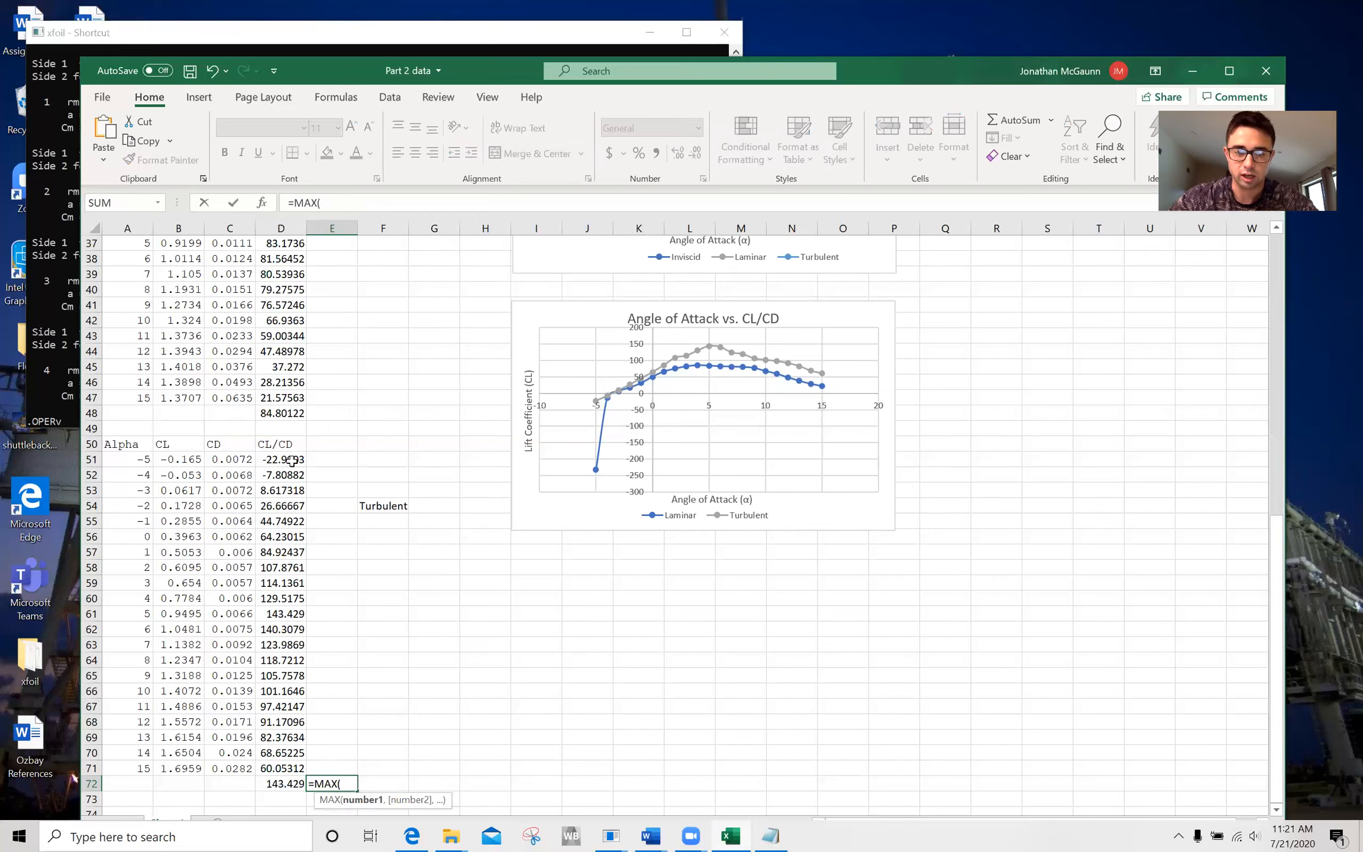
{"action": "left_click_drag", "start_coordinate": [291, 461], "coordinate": [295, 761]}
{"action": "key", "text": "Return"}
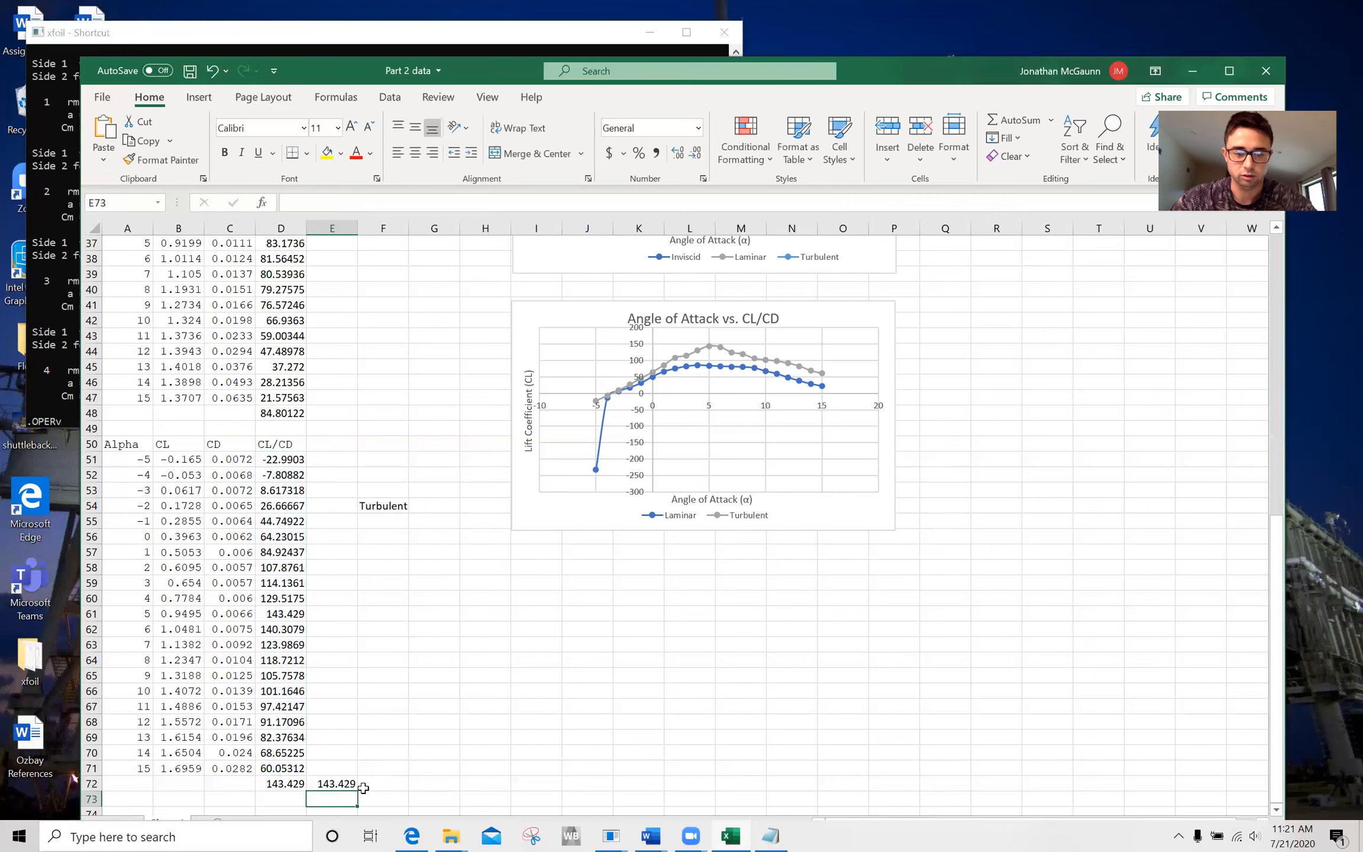
Delete the duplicate MAX formula from cell E72.
{"action": "left_click", "coordinate": [314, 784]}
{"action": "key", "text": "Delete"}
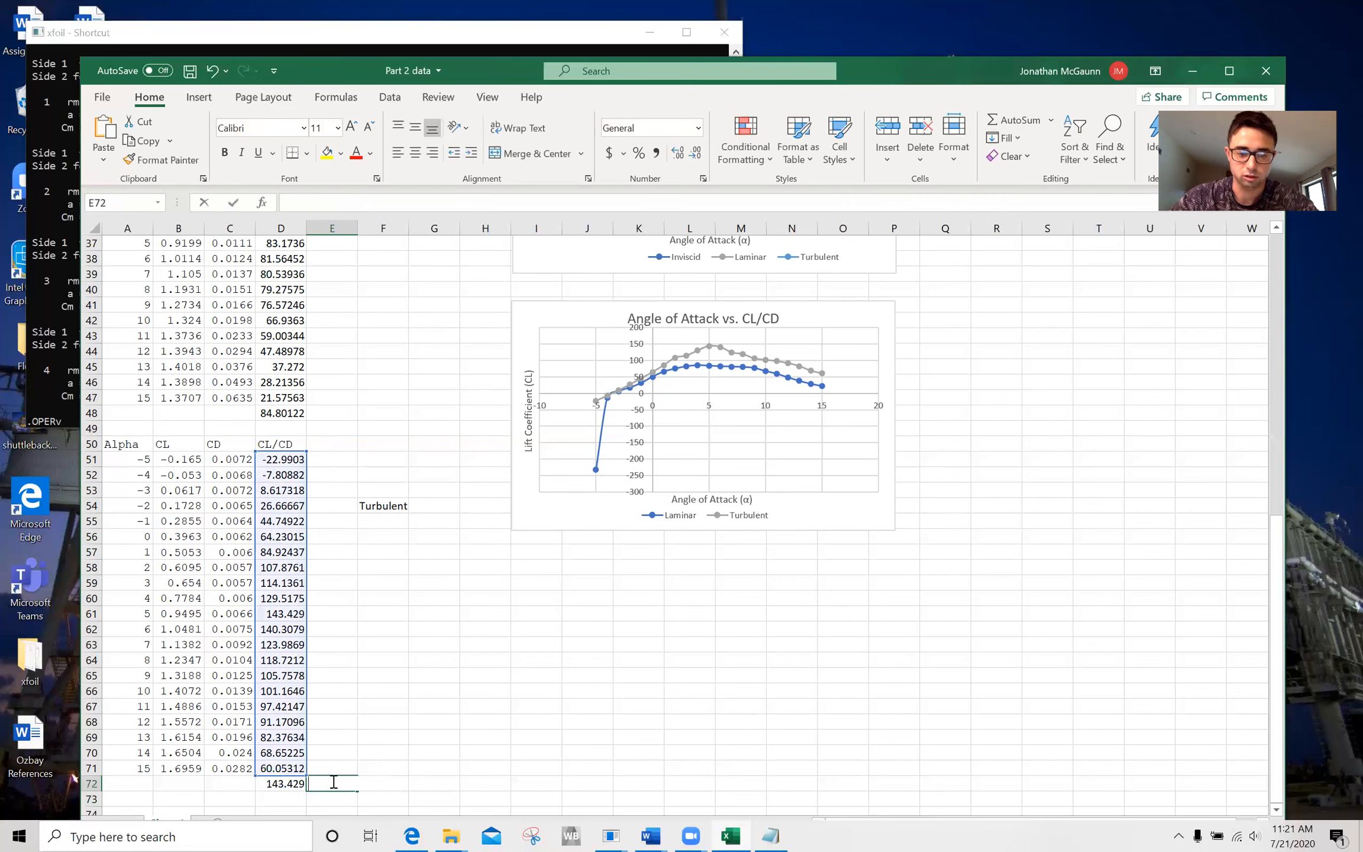
{"action": "left_click", "coordinate": [398, 722]}
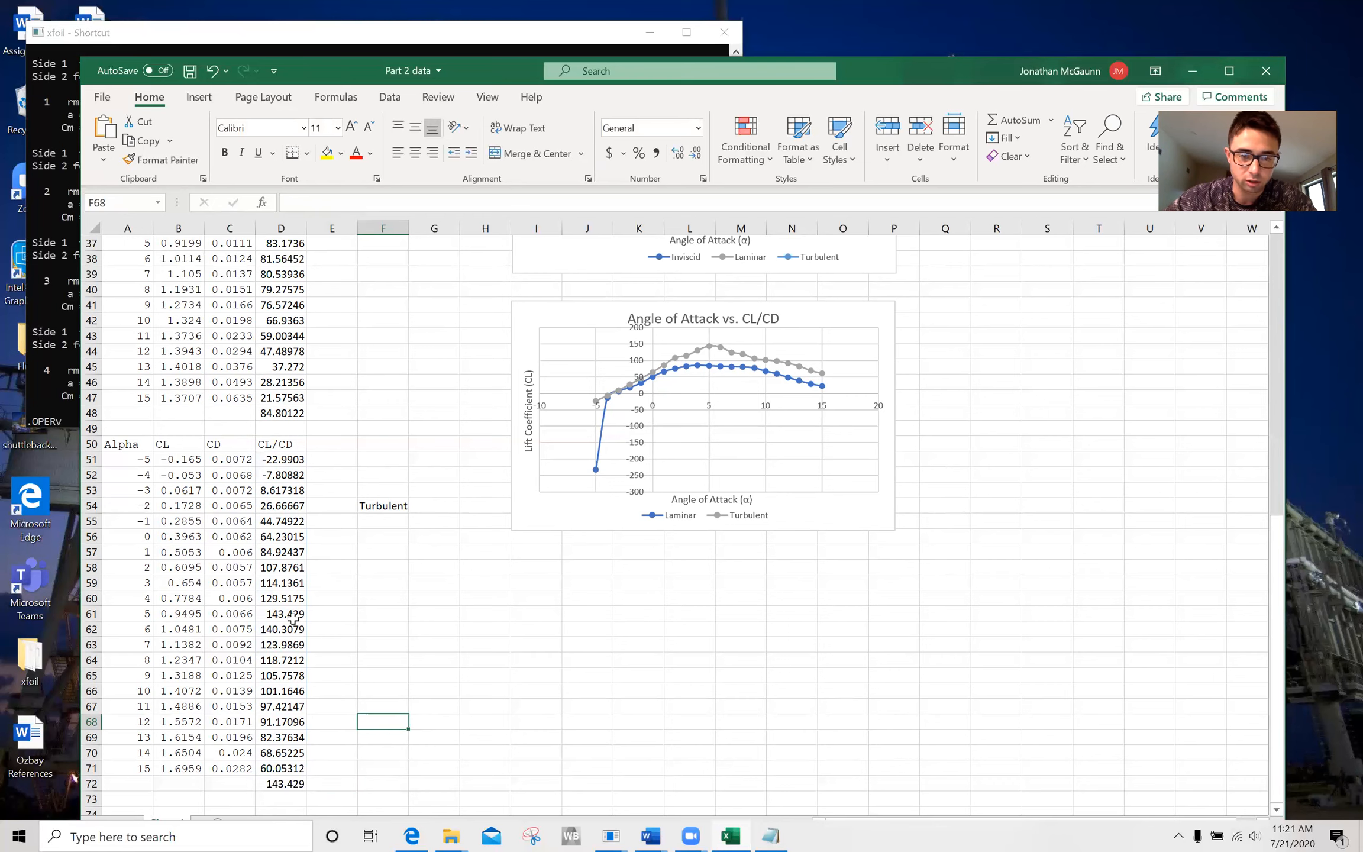
Switch to the XFOIL Assignment document in Word and examine Part 2's maximum CL values in Table 4.
{"action": "scroll", "coordinate": [293, 615], "scroll_direction": "up", "scroll_amount": 6}
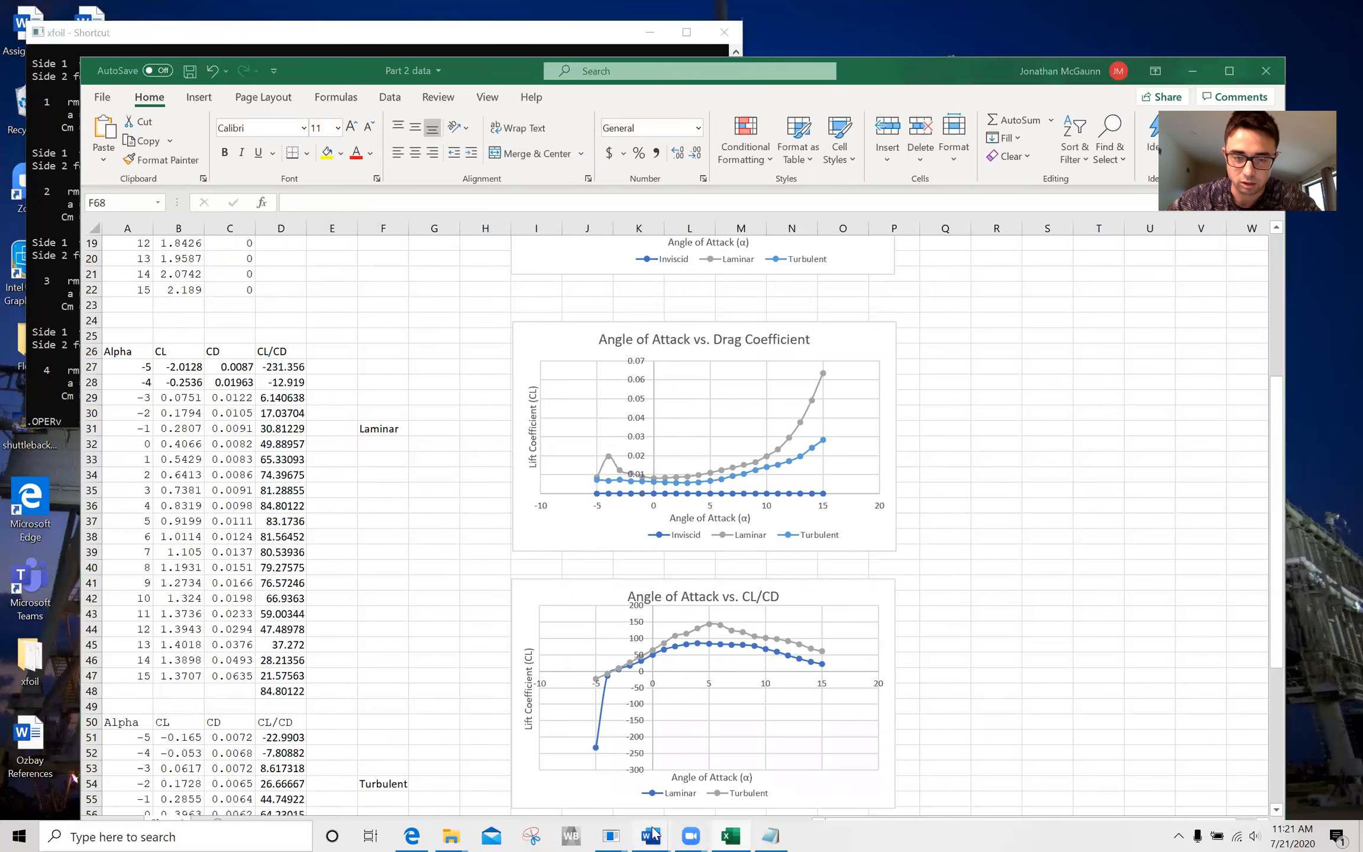
{"action": "mouse_move", "coordinate": [649, 834]}
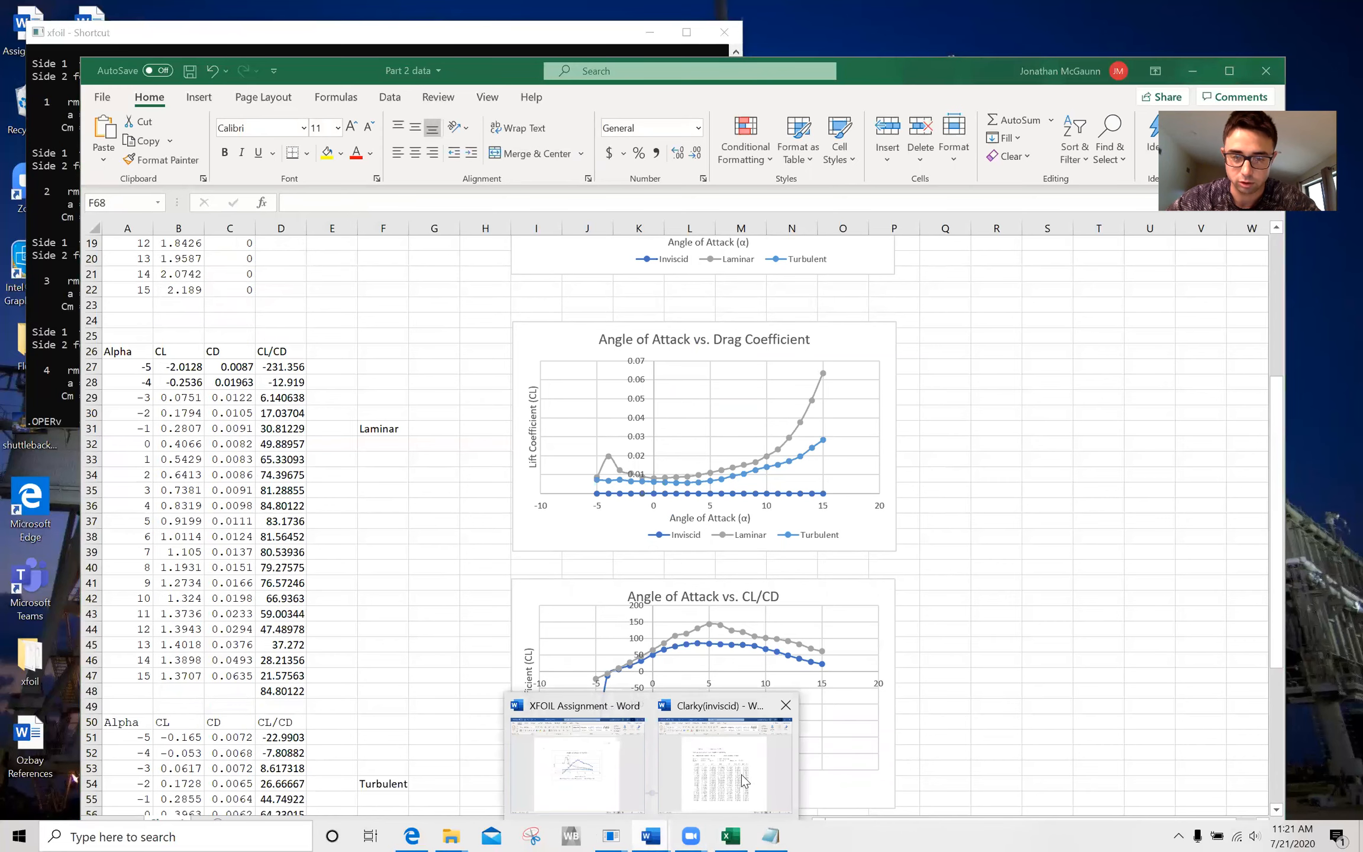
{"action": "left_click", "coordinate": [615, 766]}
{"action": "scroll", "coordinate": [645, 593], "scroll_direction": "up", "scroll_amount": 5}
{"action": "scroll", "coordinate": [646, 593], "scroll_direction": "up", "scroll_amount": 15}
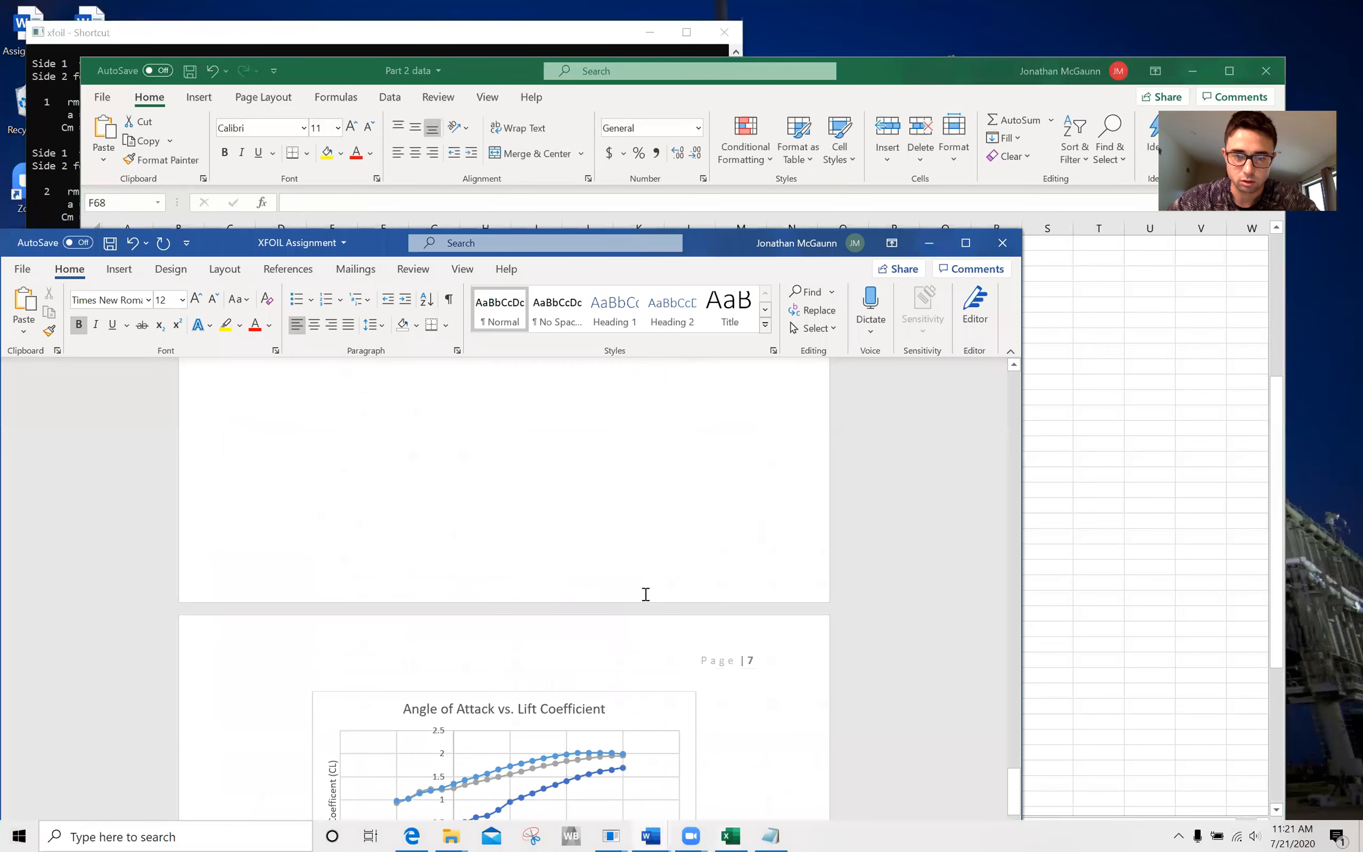
{"action": "scroll", "coordinate": [646, 594], "scroll_direction": "up", "scroll_amount": 12}
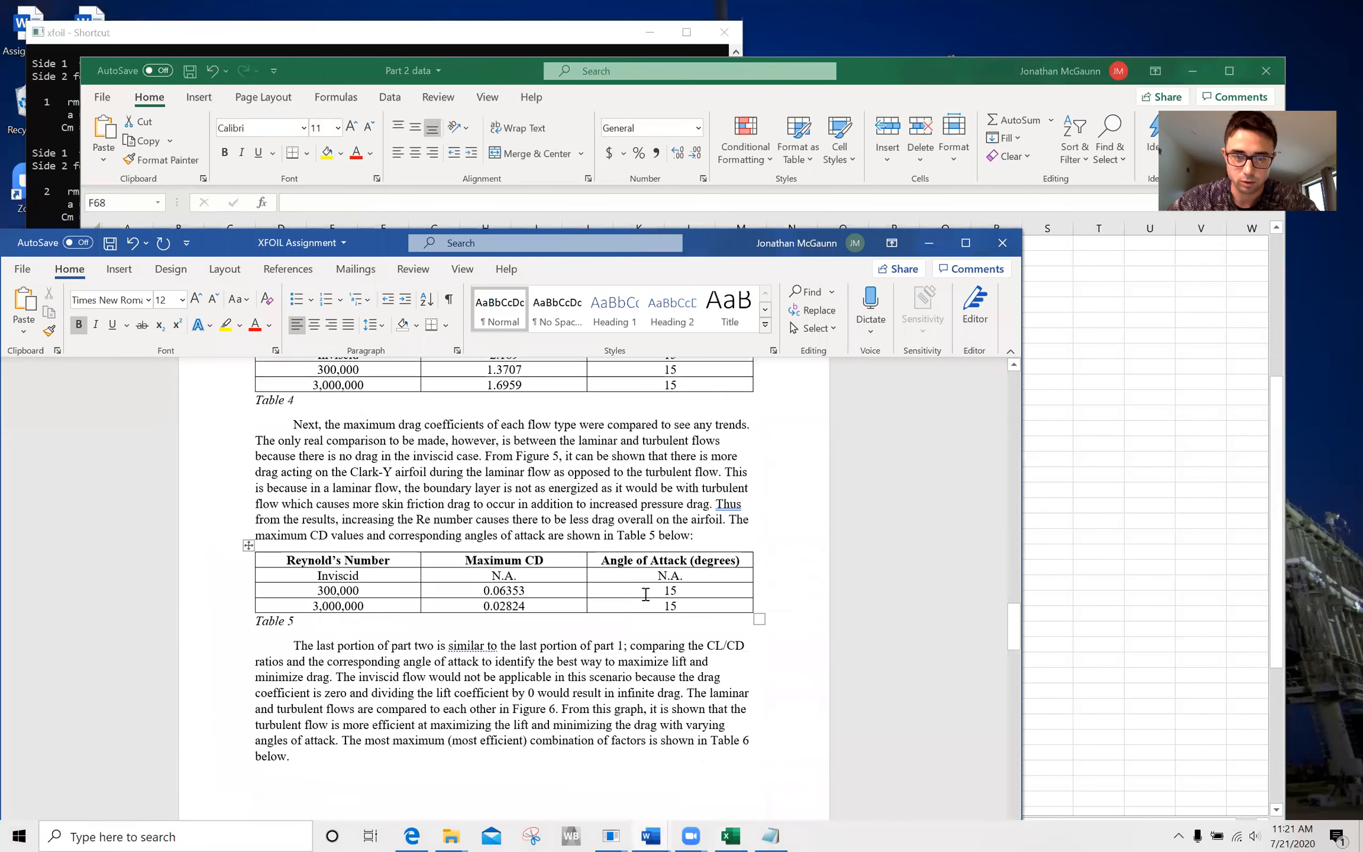
{"action": "scroll", "coordinate": [426, 594], "scroll_direction": "up", "scroll_amount": 1}
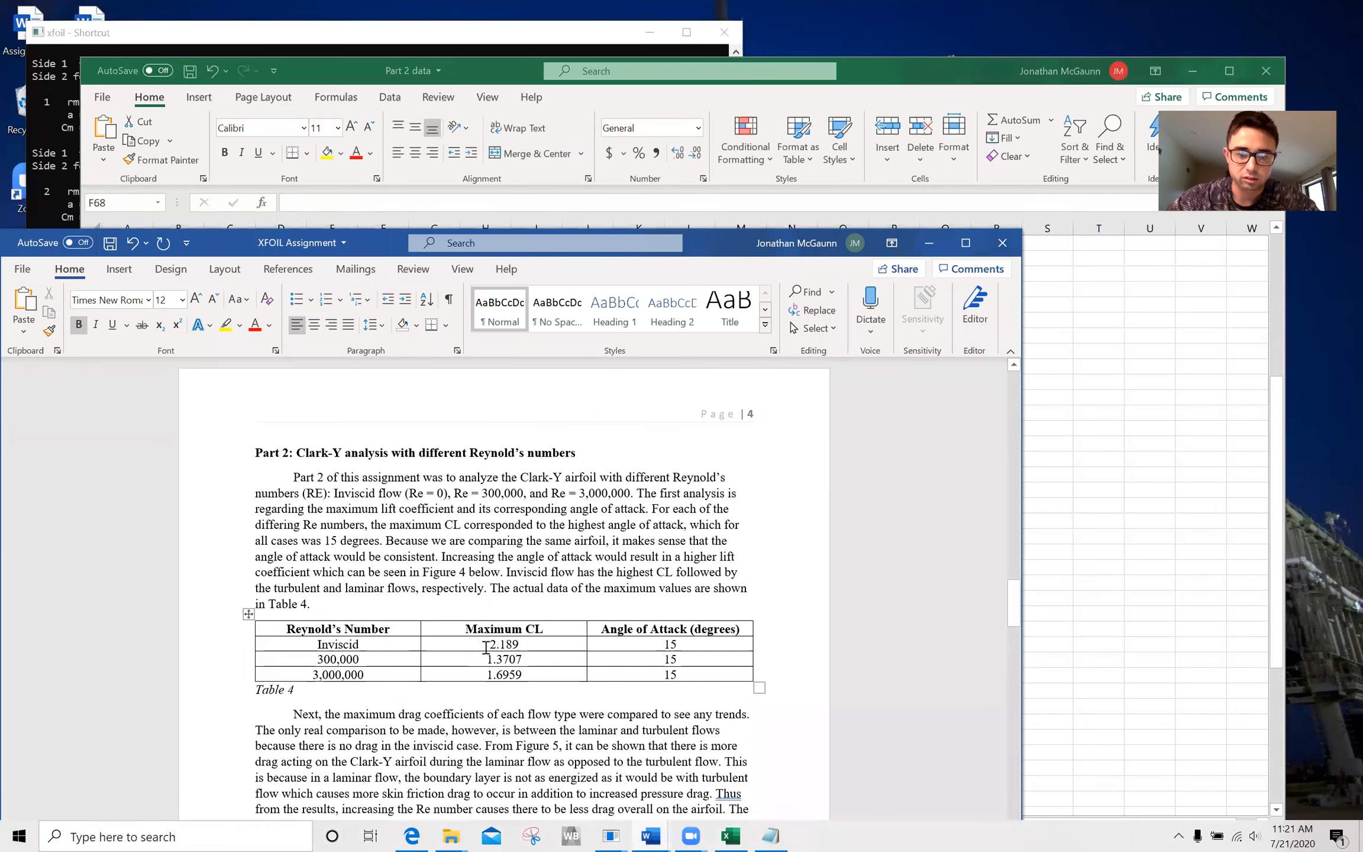
{"action": "left_click_drag", "start_coordinate": [484, 644], "coordinate": [525, 644]}
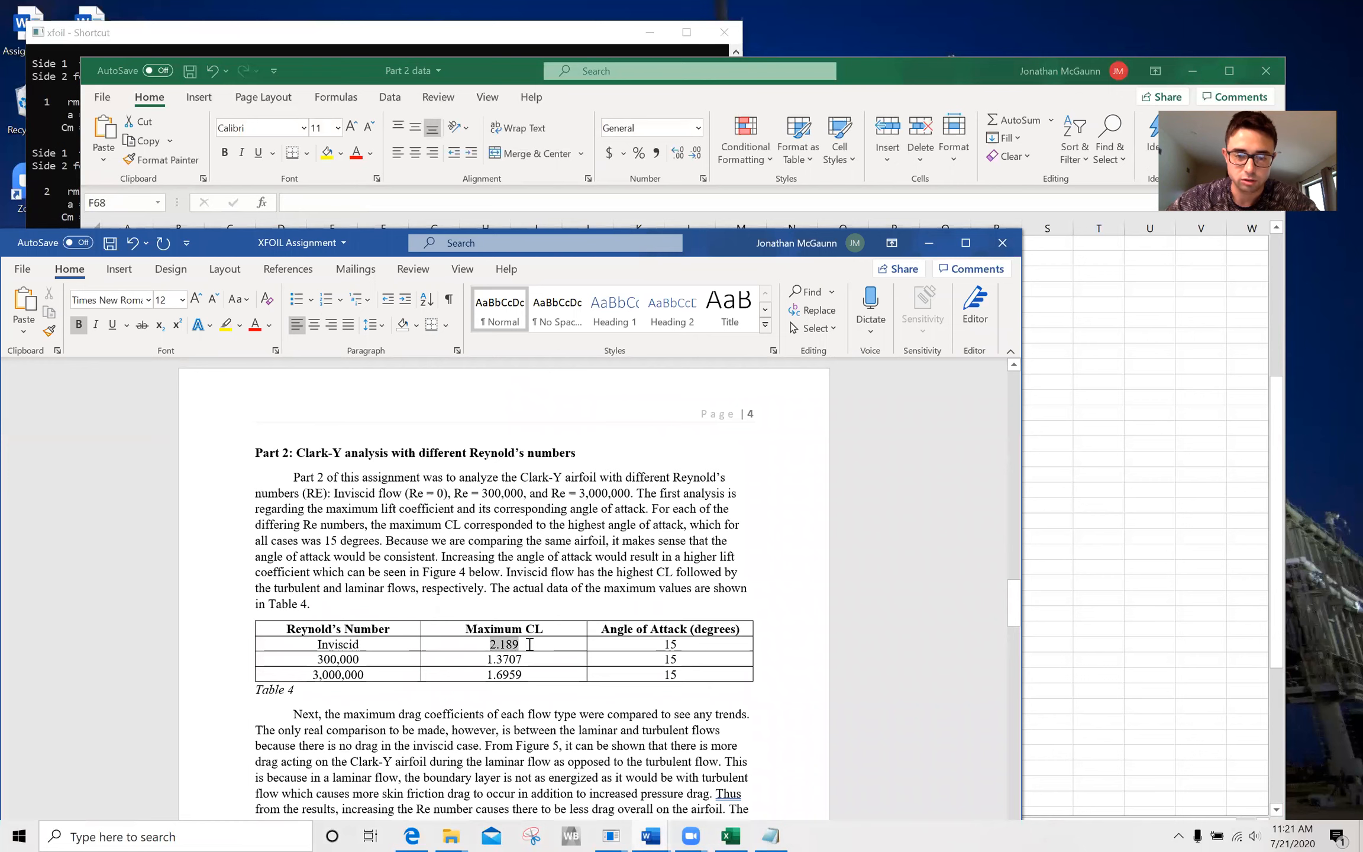
{"action": "left_click", "coordinate": [525, 644]}
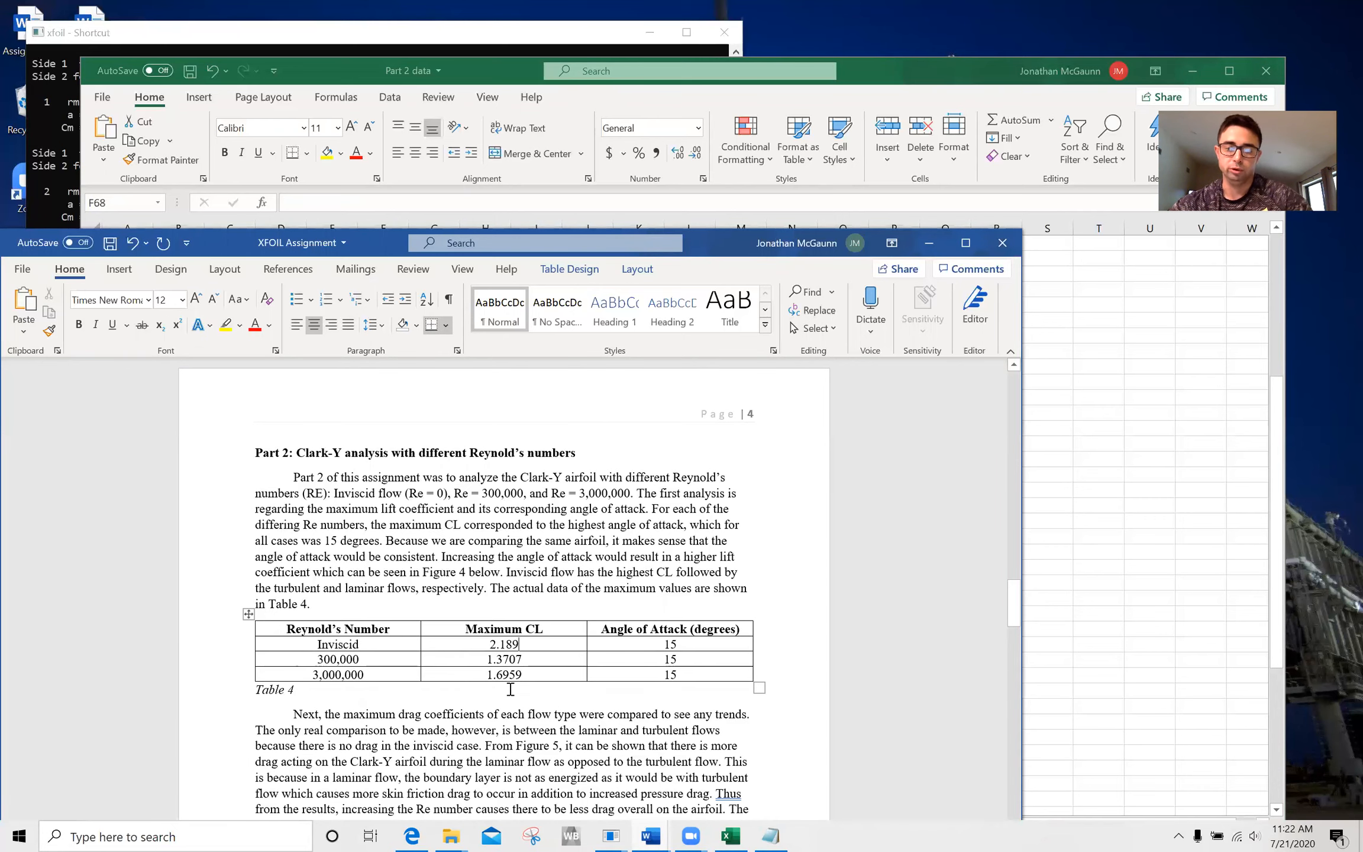
Examine the maximum CD values in Table 5 and the maximum CL/CD values in Table 6 of the report.
{"action": "scroll", "coordinate": [640, 682], "scroll_direction": "down", "scroll_amount": 5}
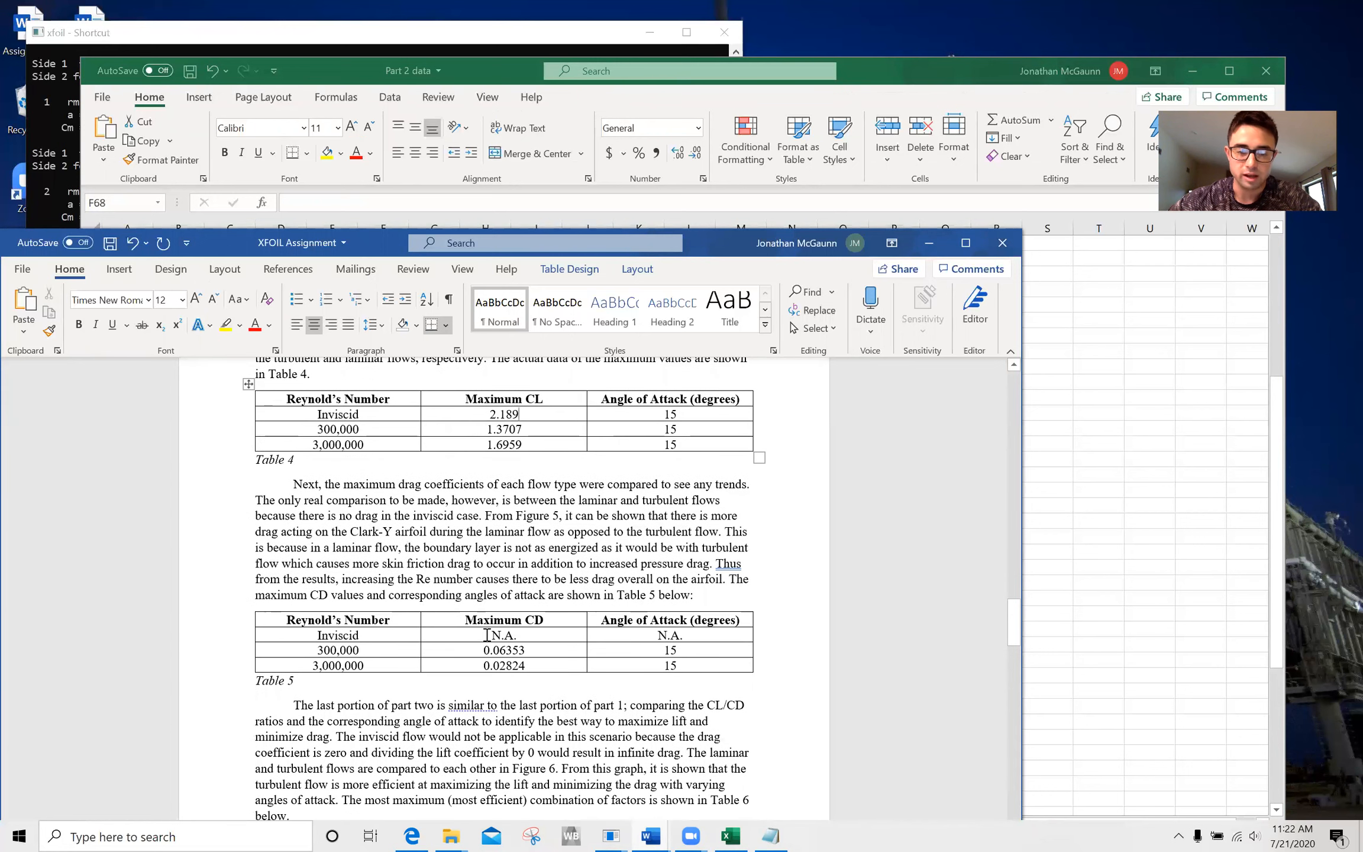
{"action": "double_click", "coordinate": [524, 635]}
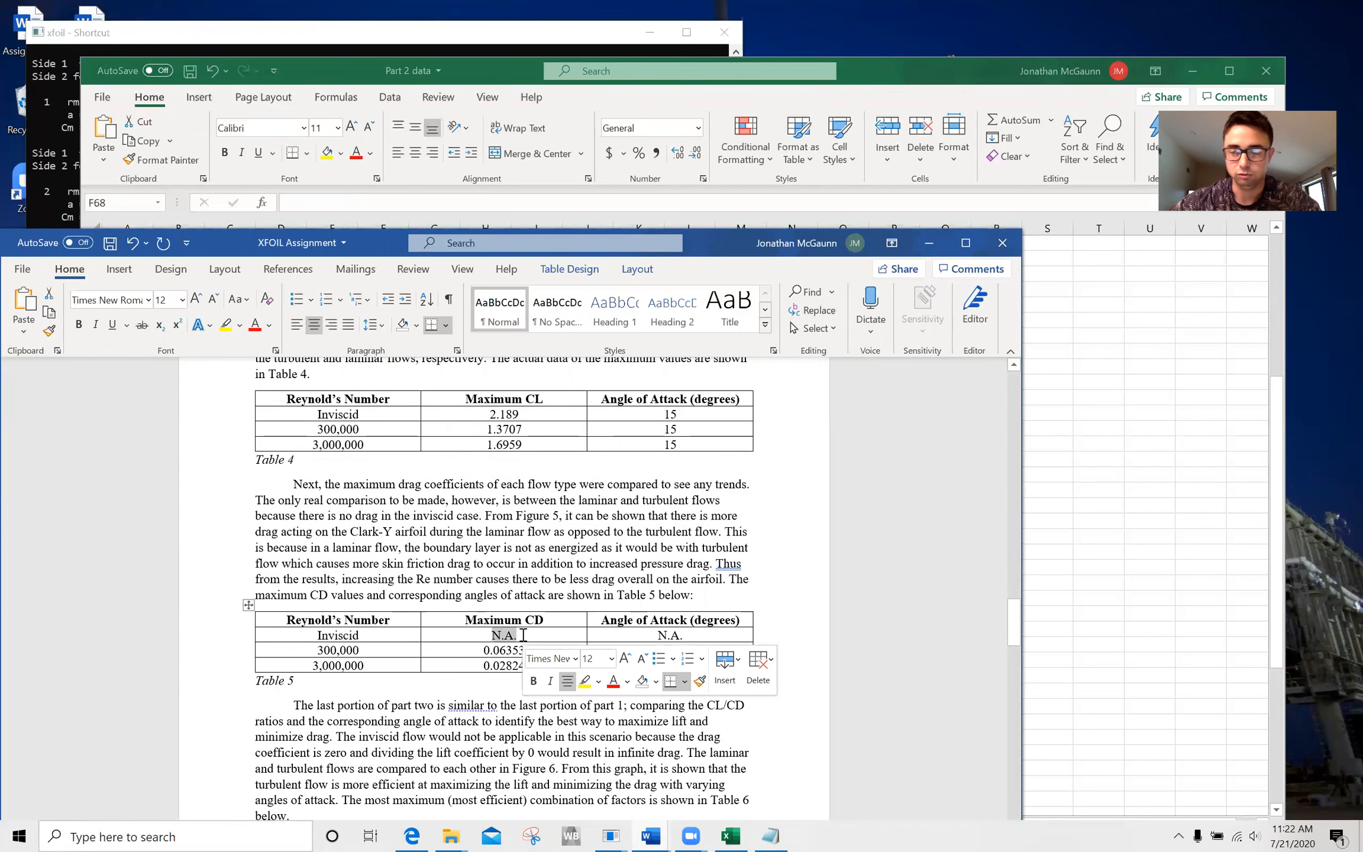
{"action": "left_click", "coordinate": [521, 633]}
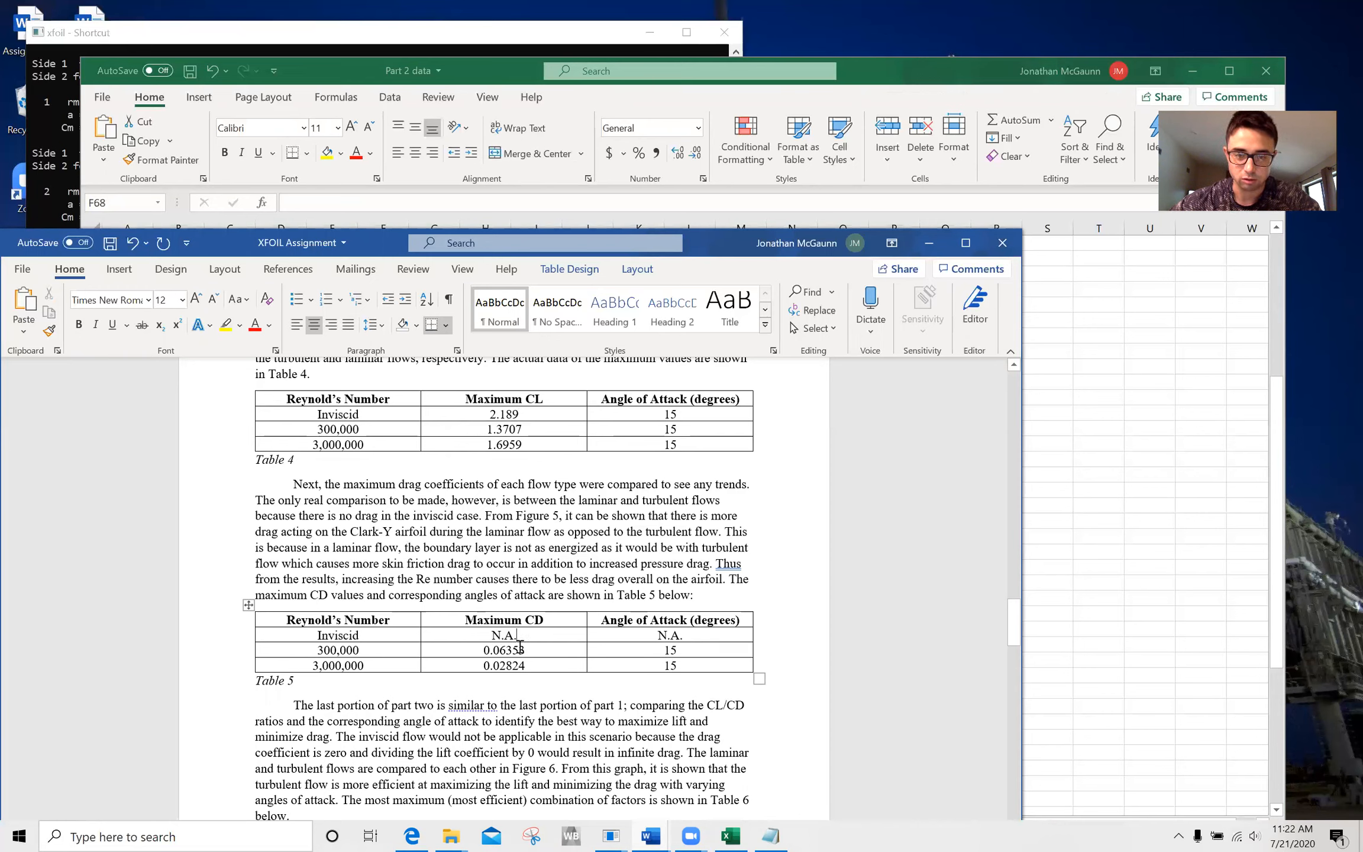
{"action": "scroll", "coordinate": [530, 652], "scroll_direction": "down", "scroll_amount": 10}
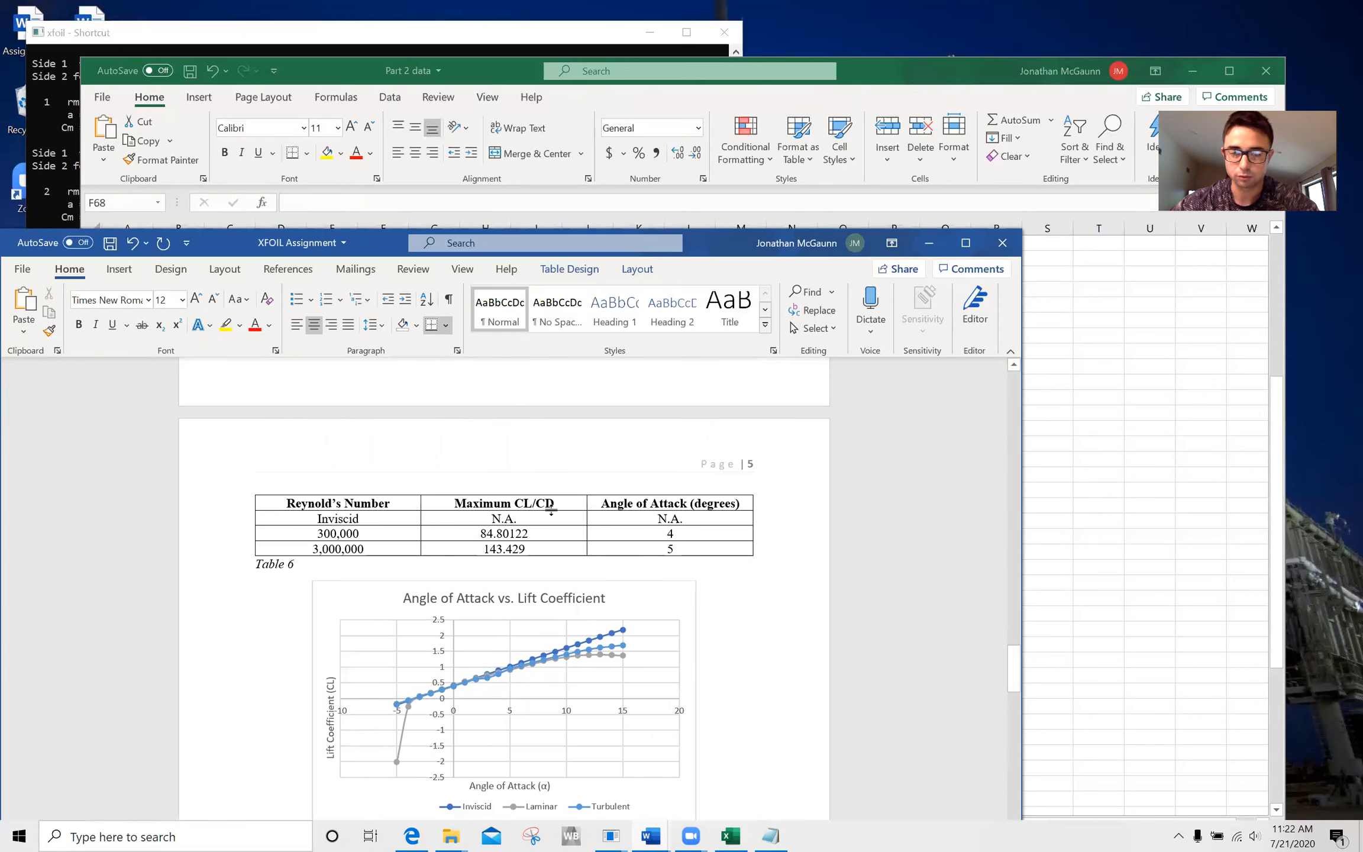
{"action": "left_click_drag", "start_coordinate": [526, 521], "coordinate": [483, 518]}
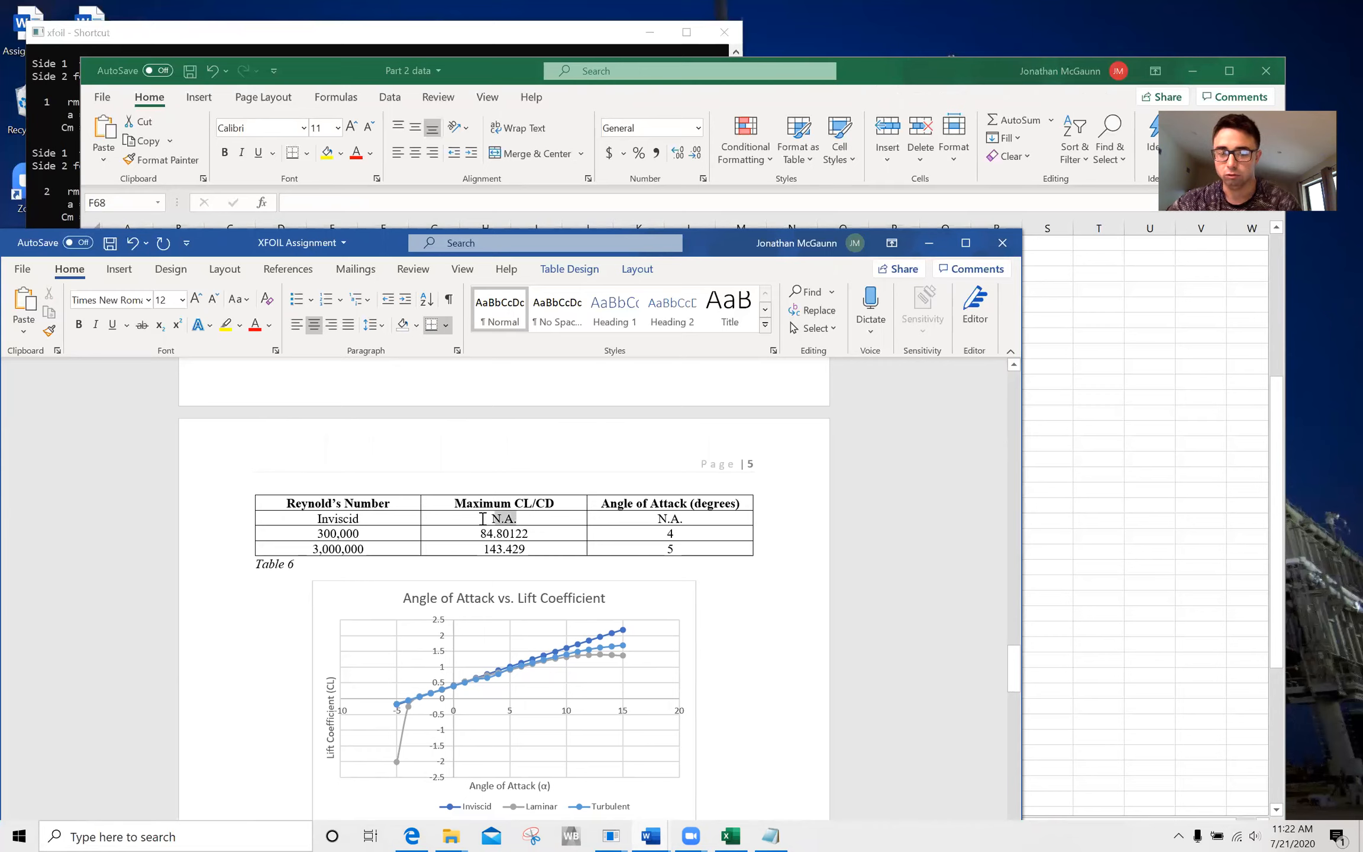
{"action": "left_click", "coordinate": [534, 520]}
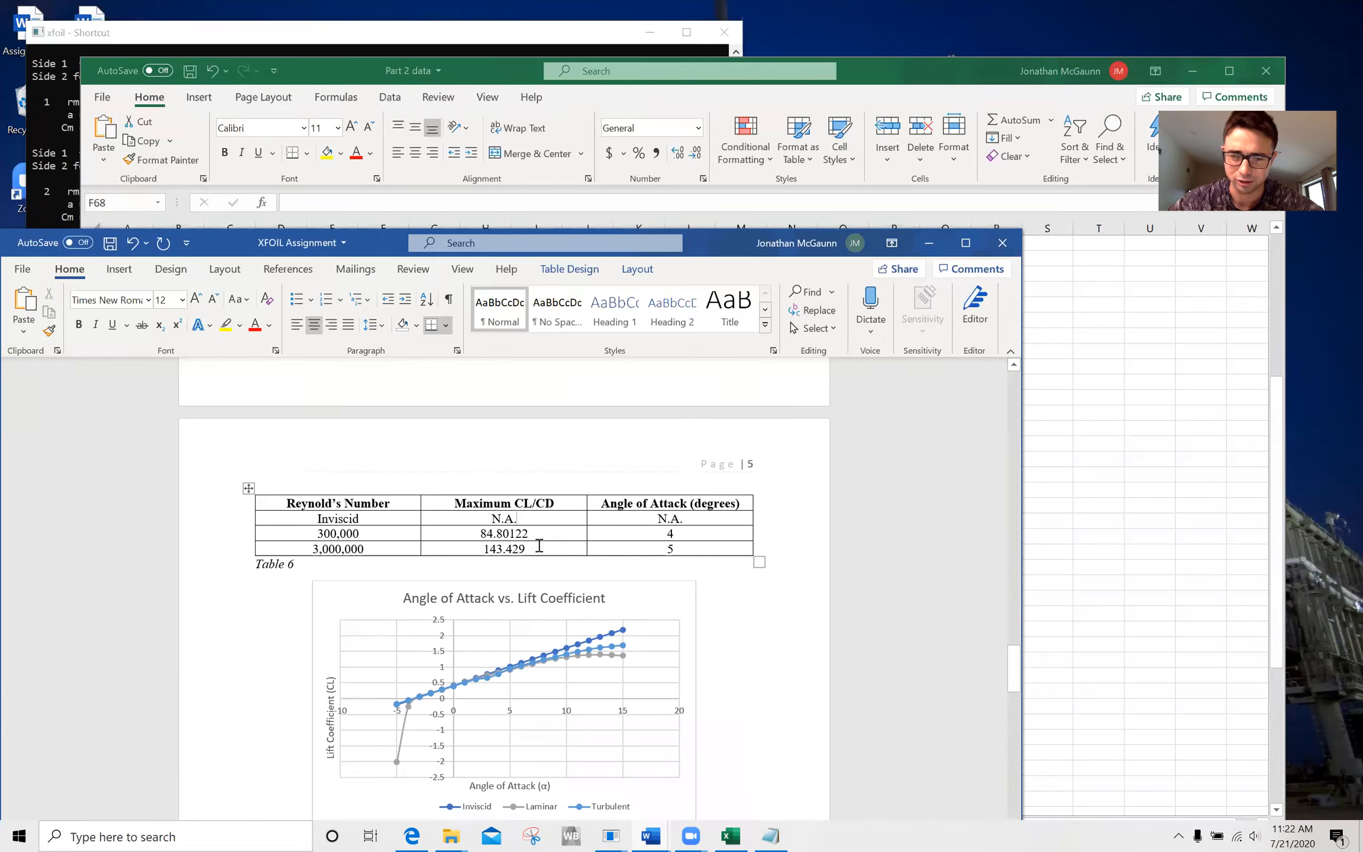
Review the Part 2 figures down to the Part 3 heading, and minimize the report to return to the Part 2 data workbook.
{"action": "scroll", "coordinate": [596, 689], "scroll_direction": "down", "scroll_amount": 2}
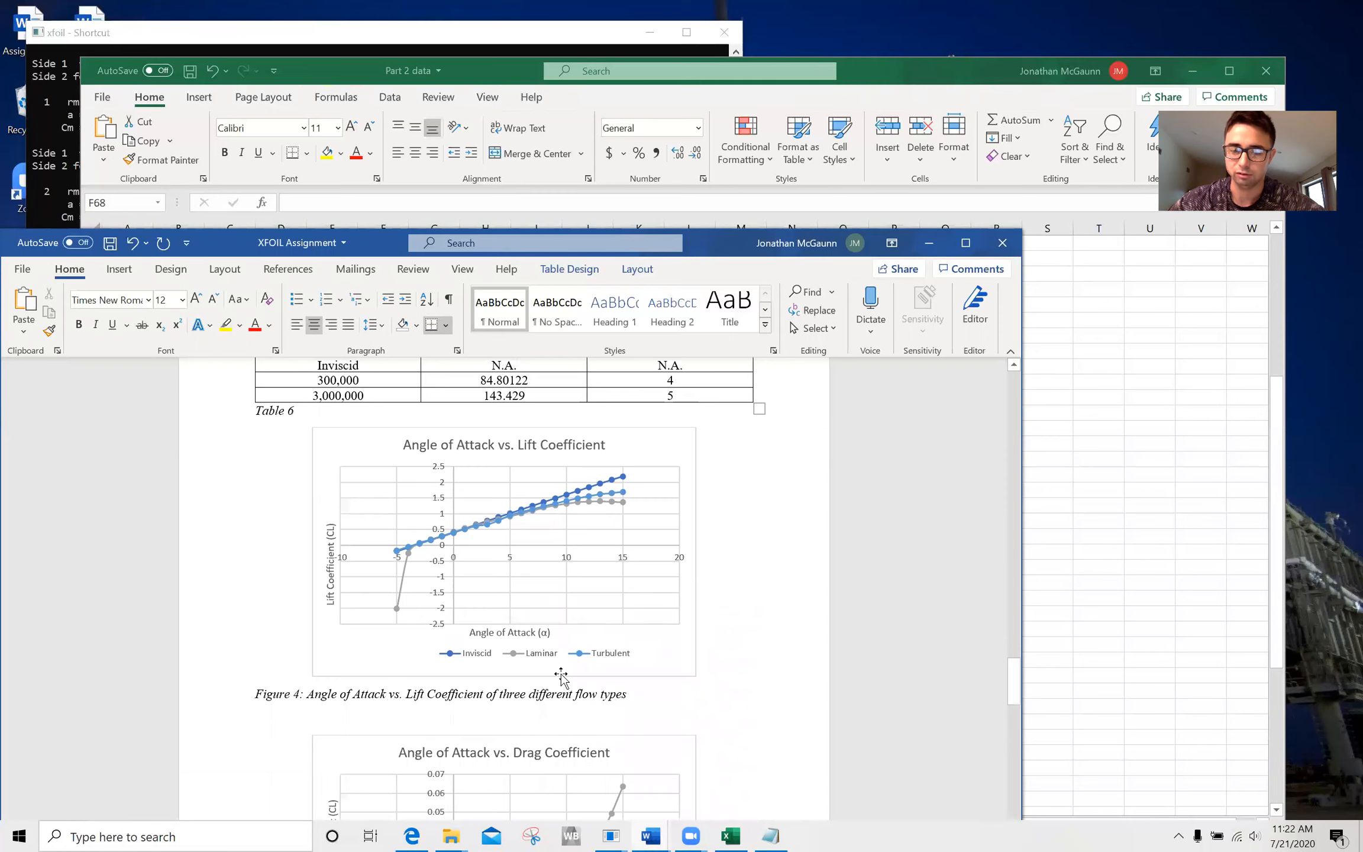
{"action": "scroll", "coordinate": [591, 676], "scroll_direction": "down", "scroll_amount": 3}
{"action": "scroll", "coordinate": [559, 676], "scroll_direction": "down", "scroll_amount": 9}
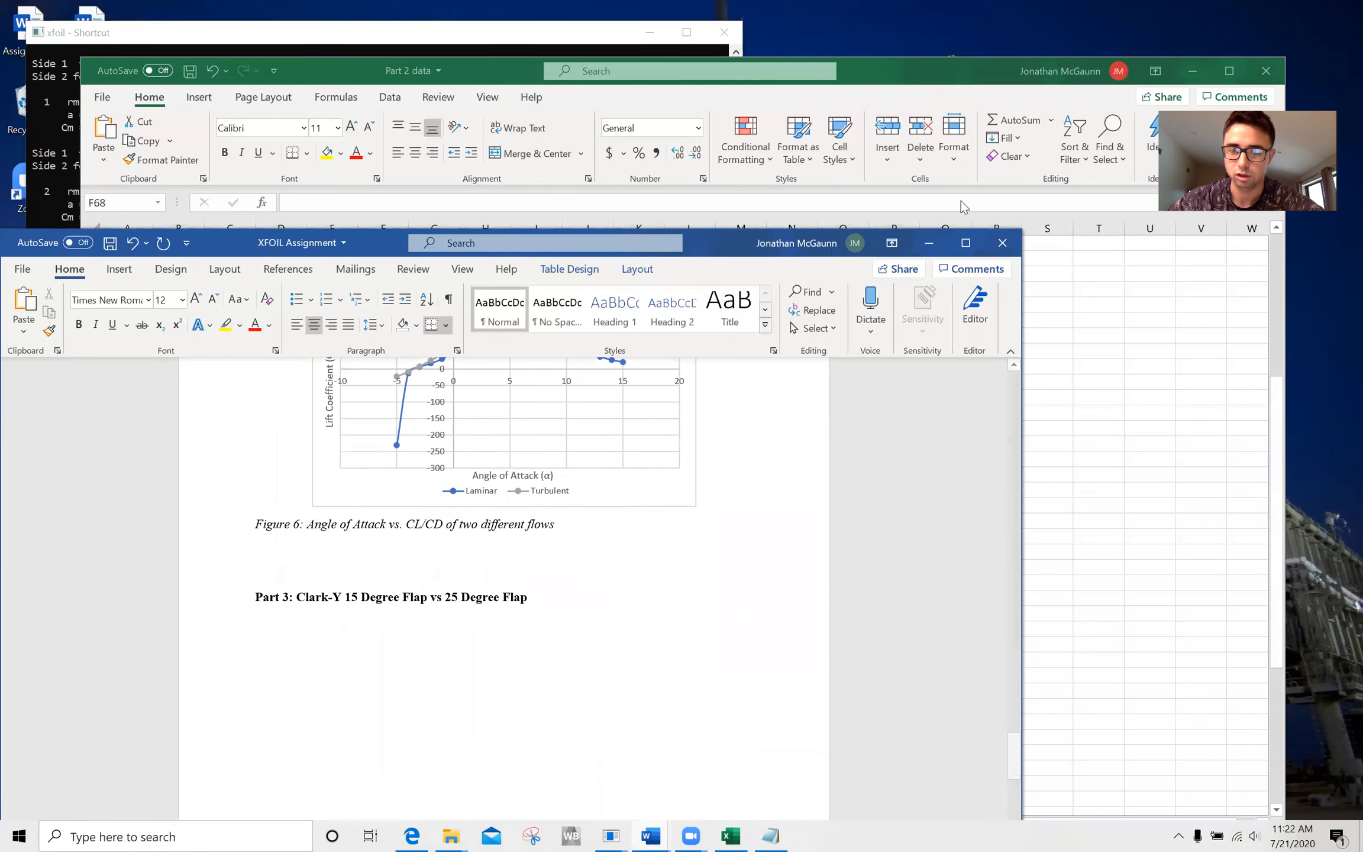
{"action": "left_click", "coordinate": [927, 243]}
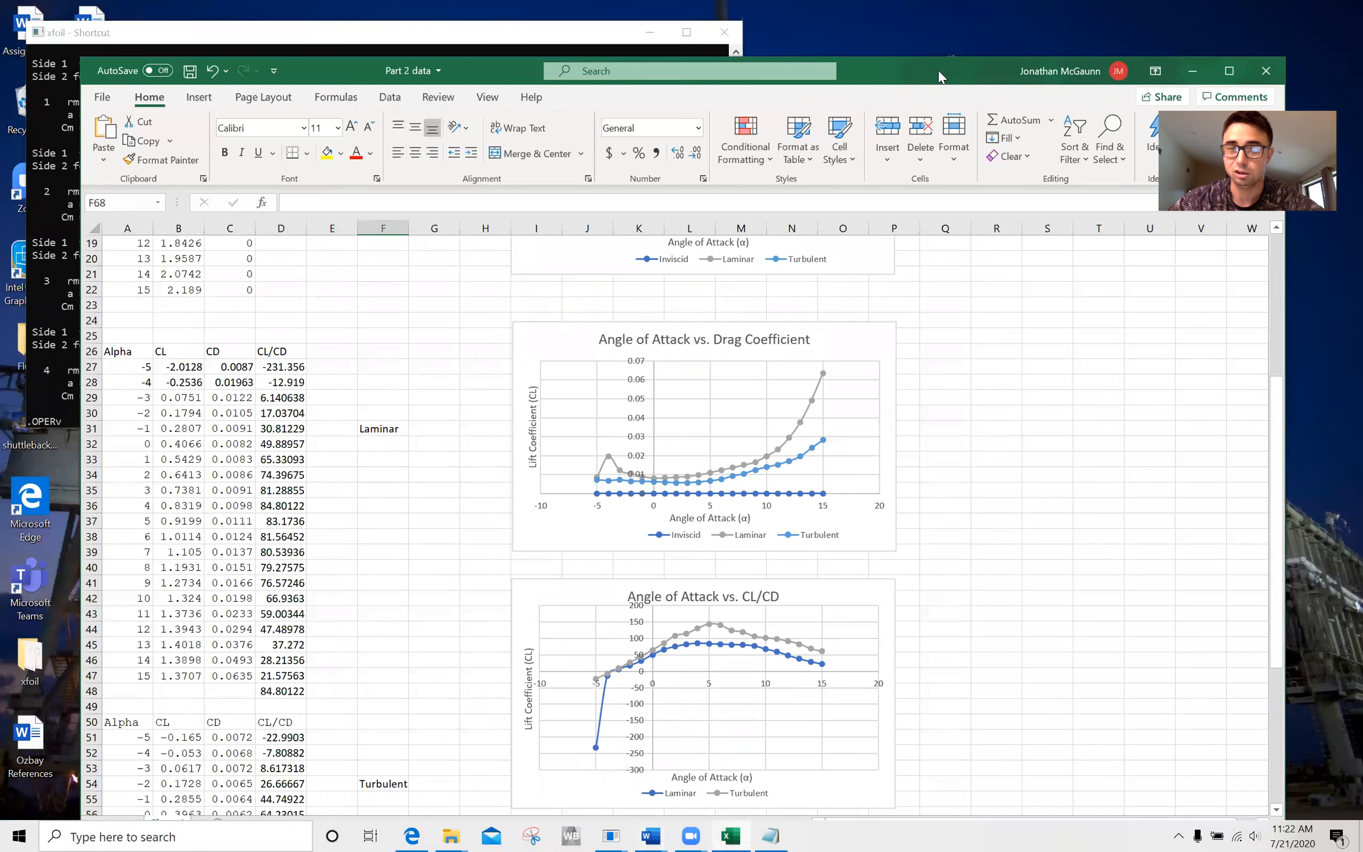